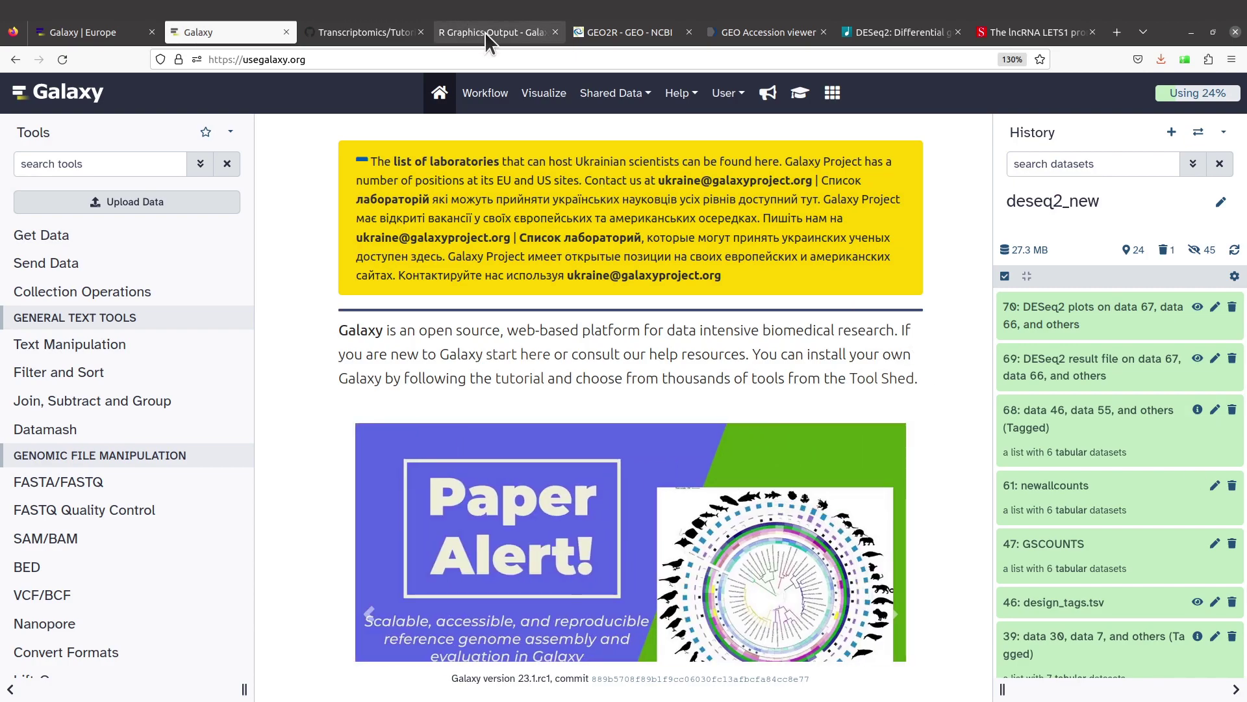
Examine the sample-to-sample distances heatmap in the DESeq2 plots PDF, then return to the usegalaxy.org page
click(484, 33)
mouse_move(1243, 245)
mouse_down()
mouse_move(1243, 448)
mouse_move(1228, 529)
mouse_move(1236, 250)
mouse_up()
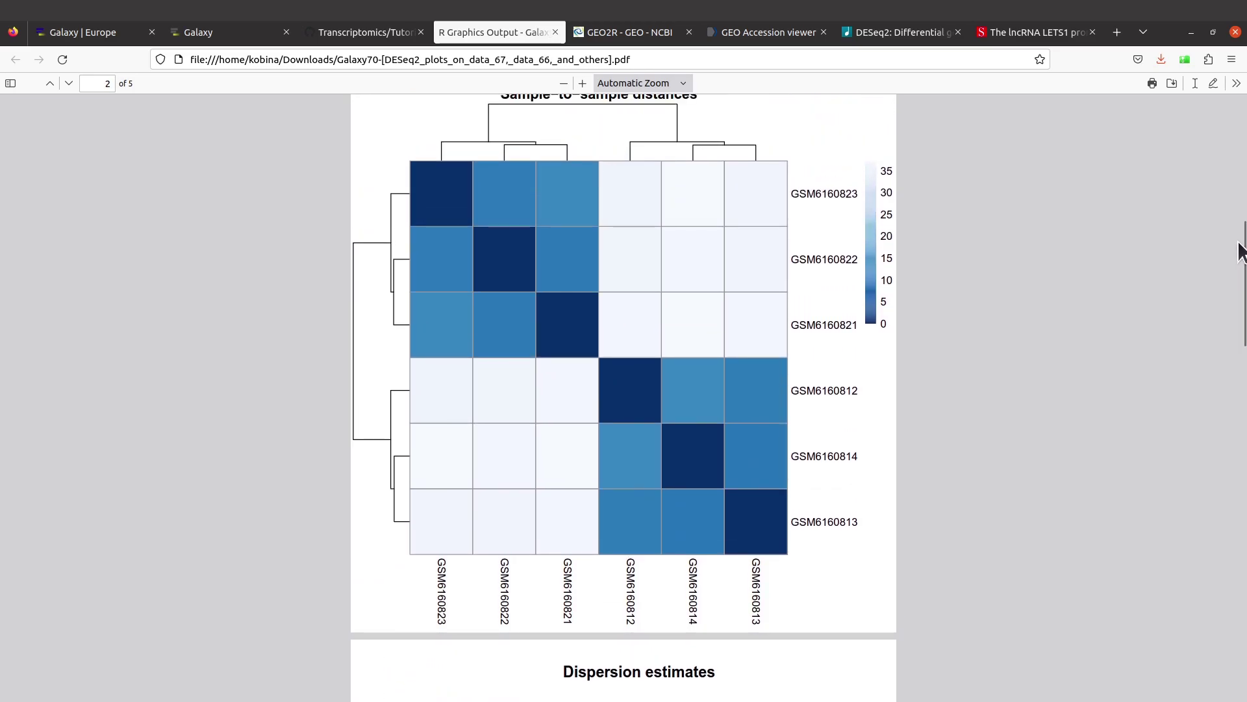
scroll(1242, 253, up, 1)
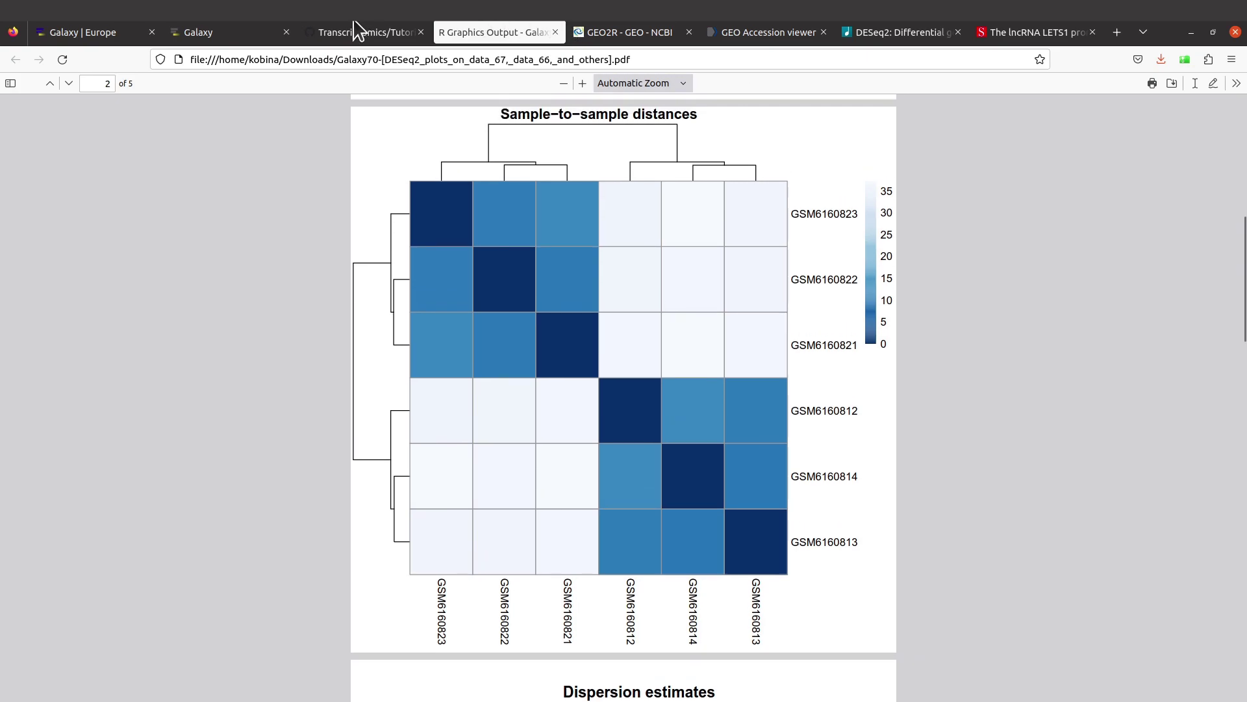
click(240, 35)
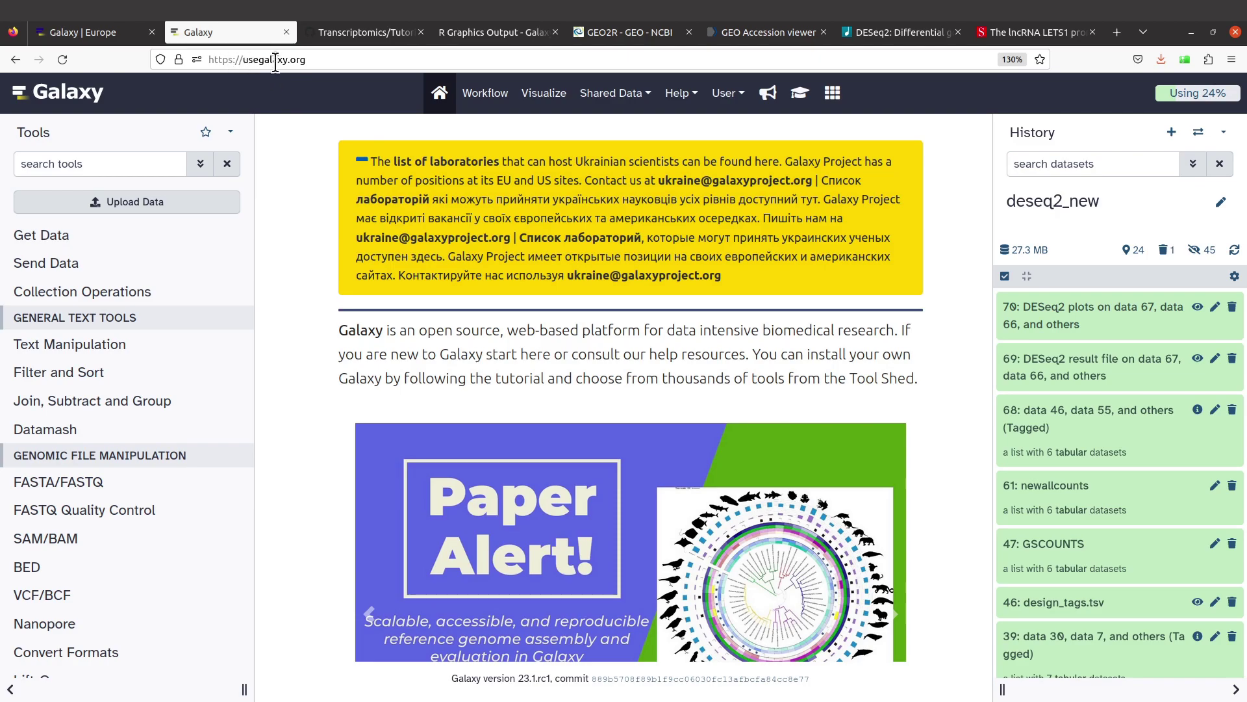
click(95, 29)
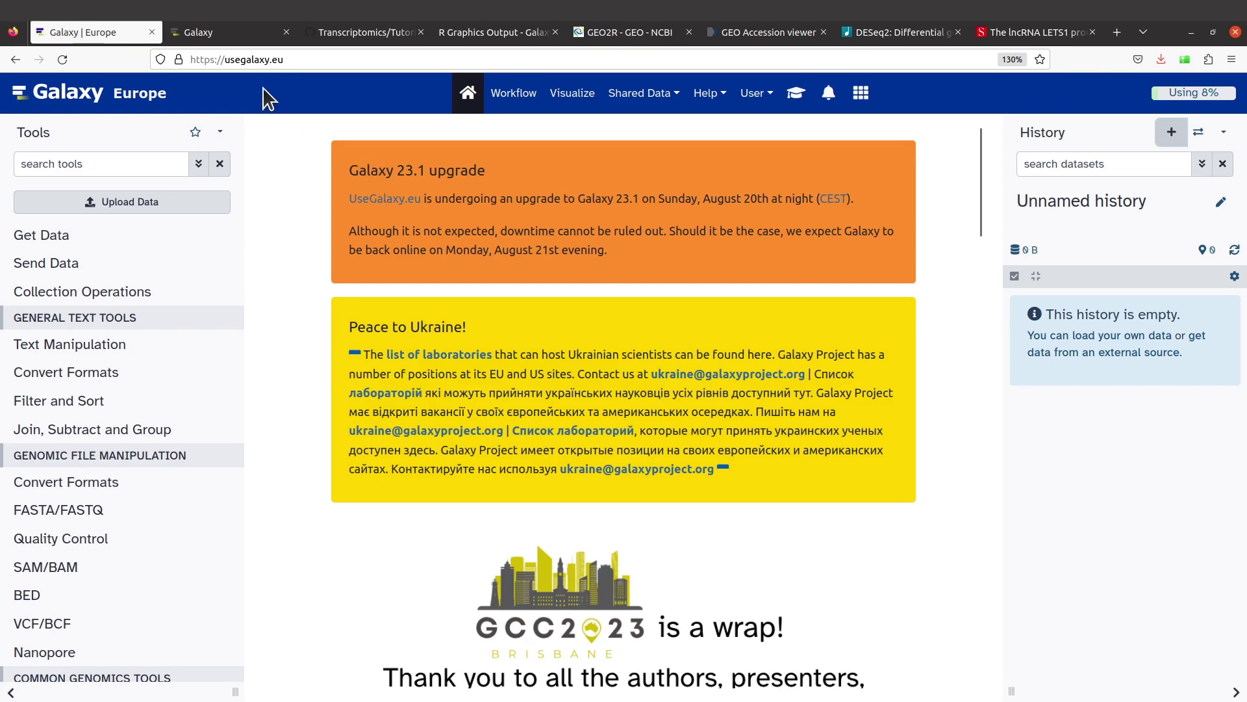
click(211, 31)
click(117, 29)
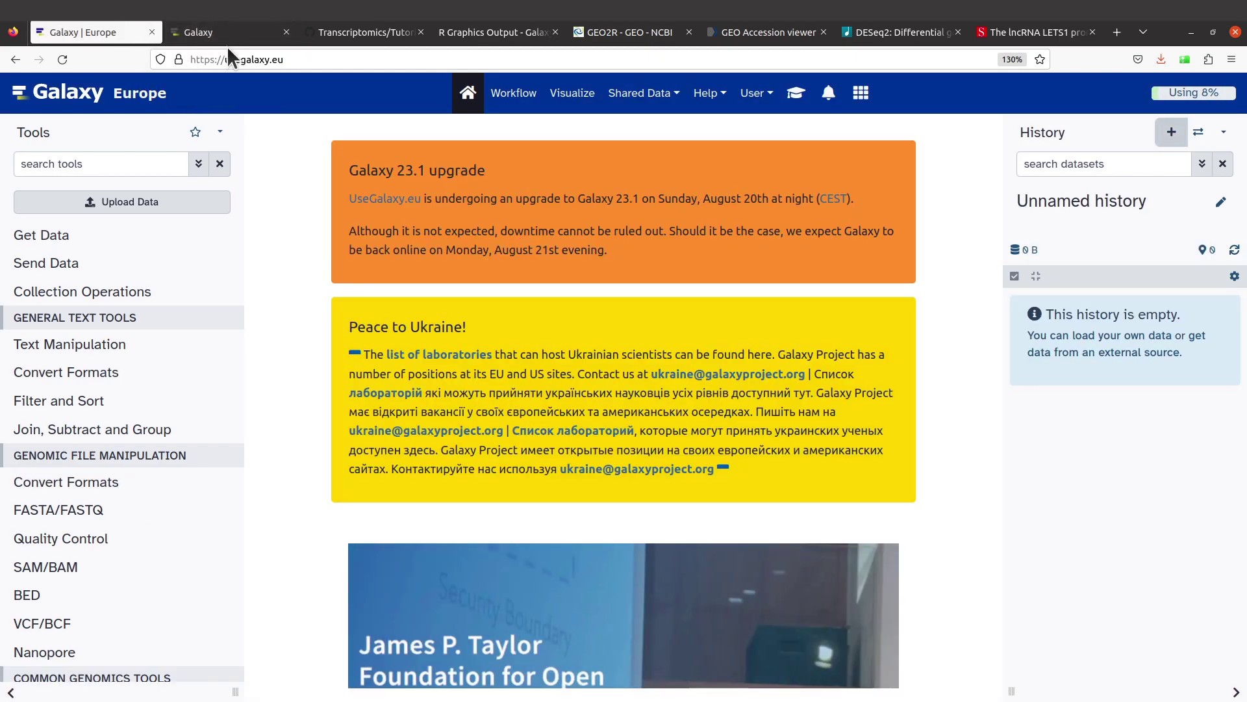
click(213, 32)
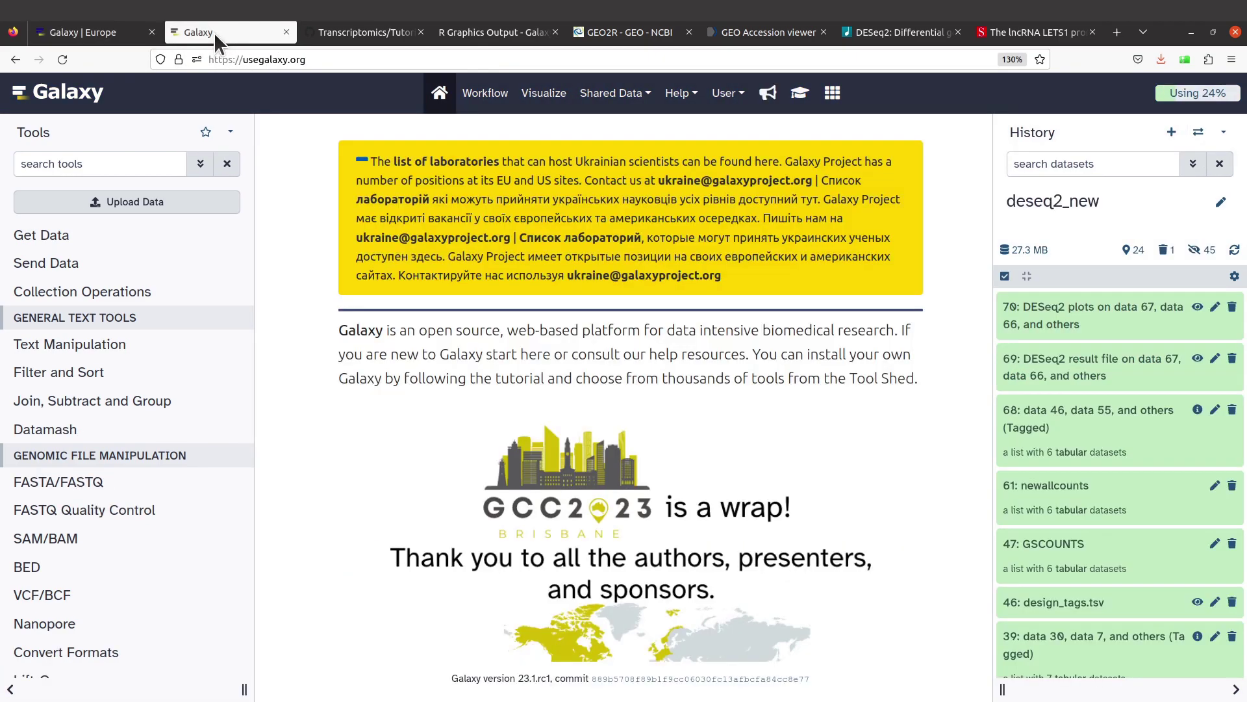
Create a new history on Galaxy Europe and name it DESeq2_Analysis_20_08_2023
click(102, 27)
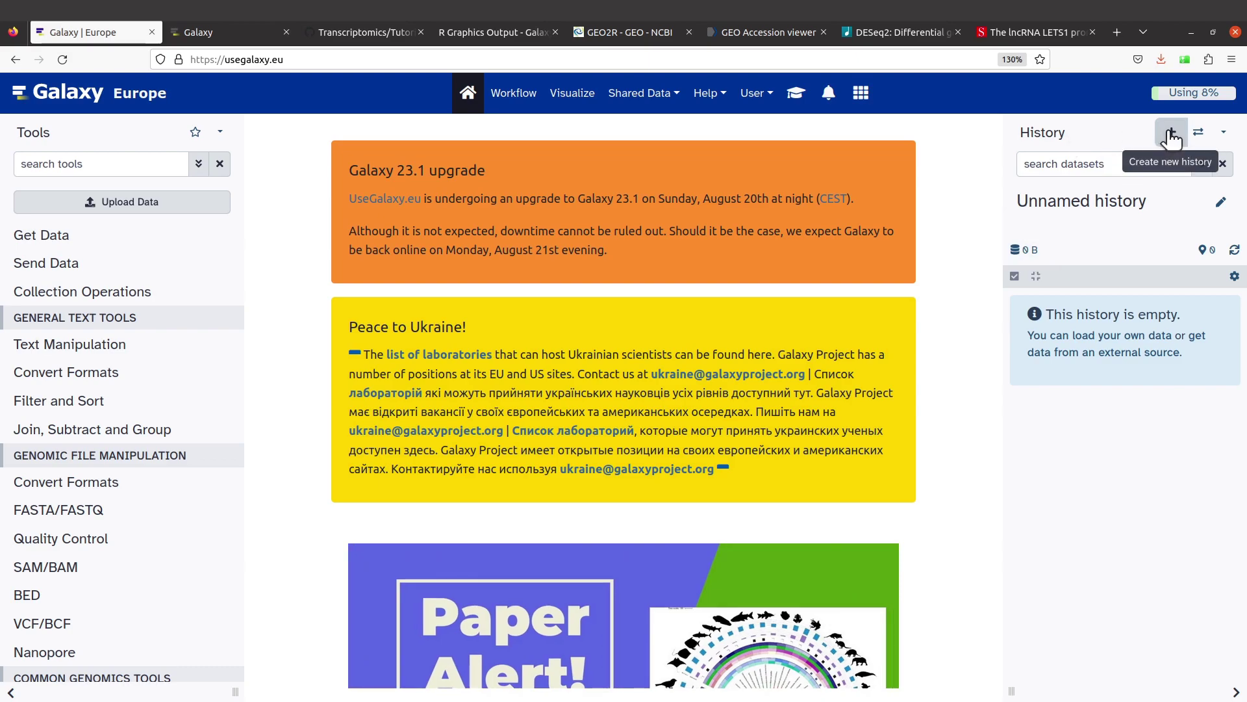
click(1172, 134)
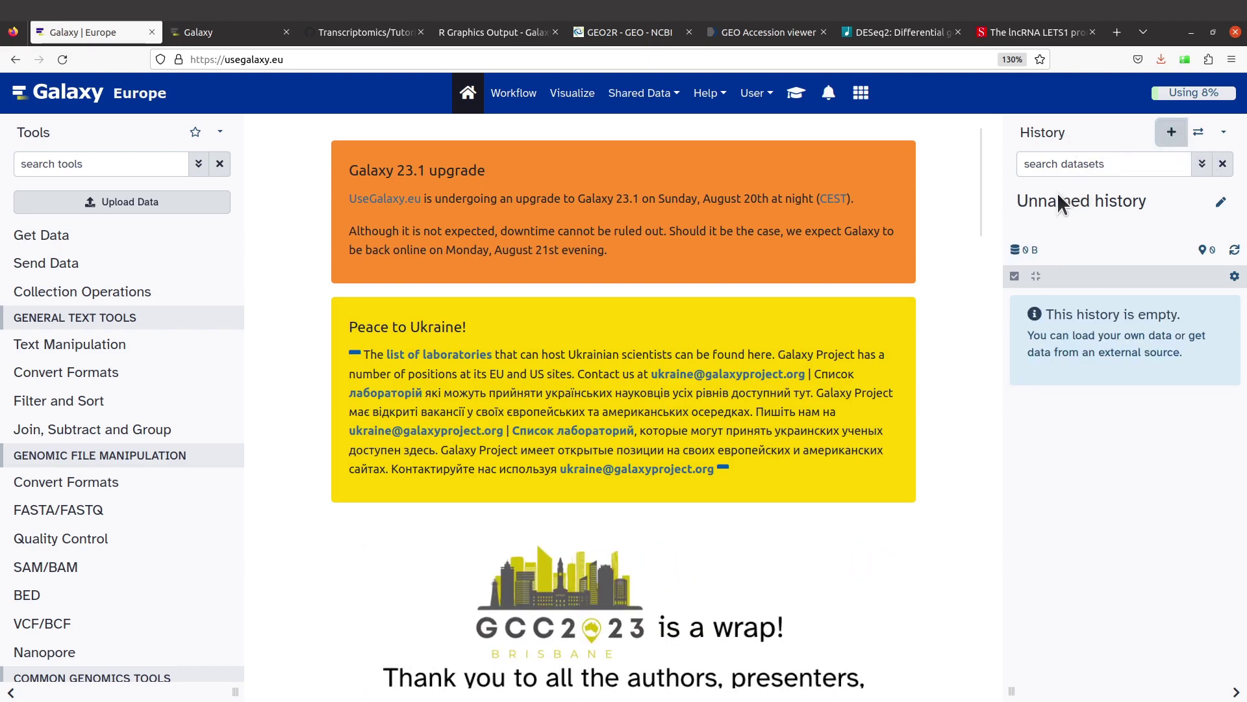
click(1221, 203)
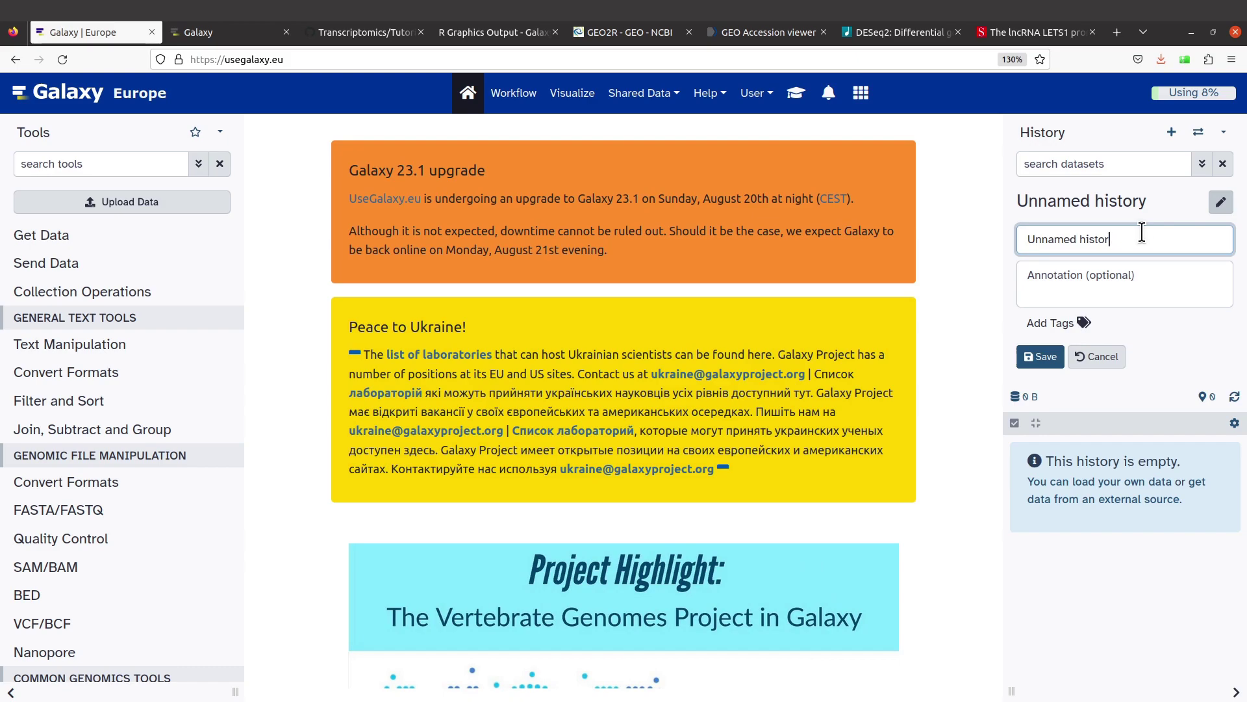
key(BackSpace)
key(BackSpace)
key(BackSpace)
key(BackSpace)
key(BackSpace)
key(BackSpace)
key(BackSpace)
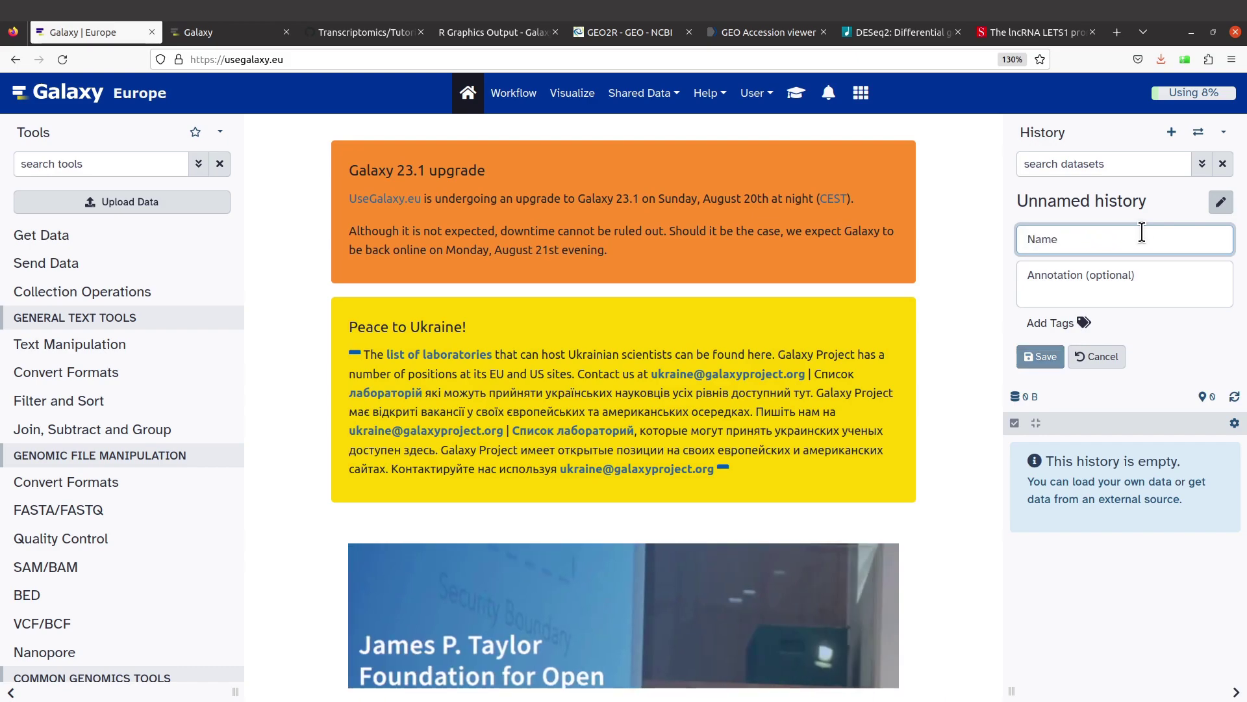
text(DESeq2)
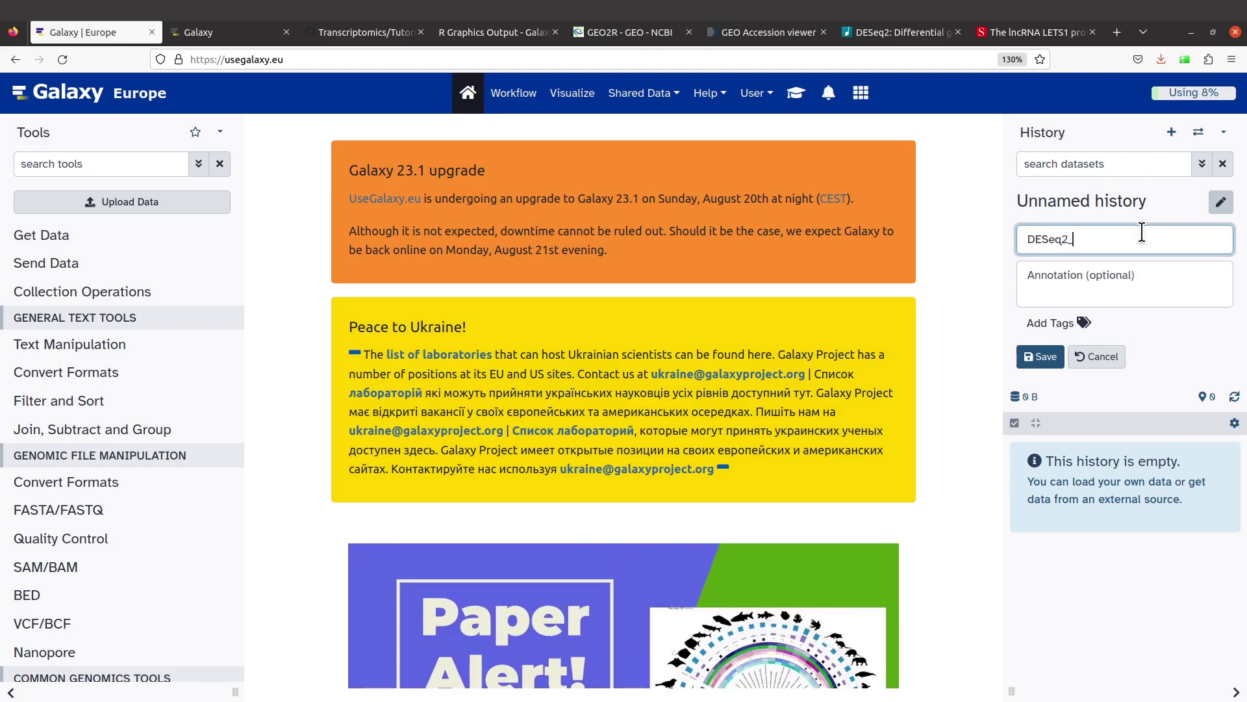
text(_Analysis_2)
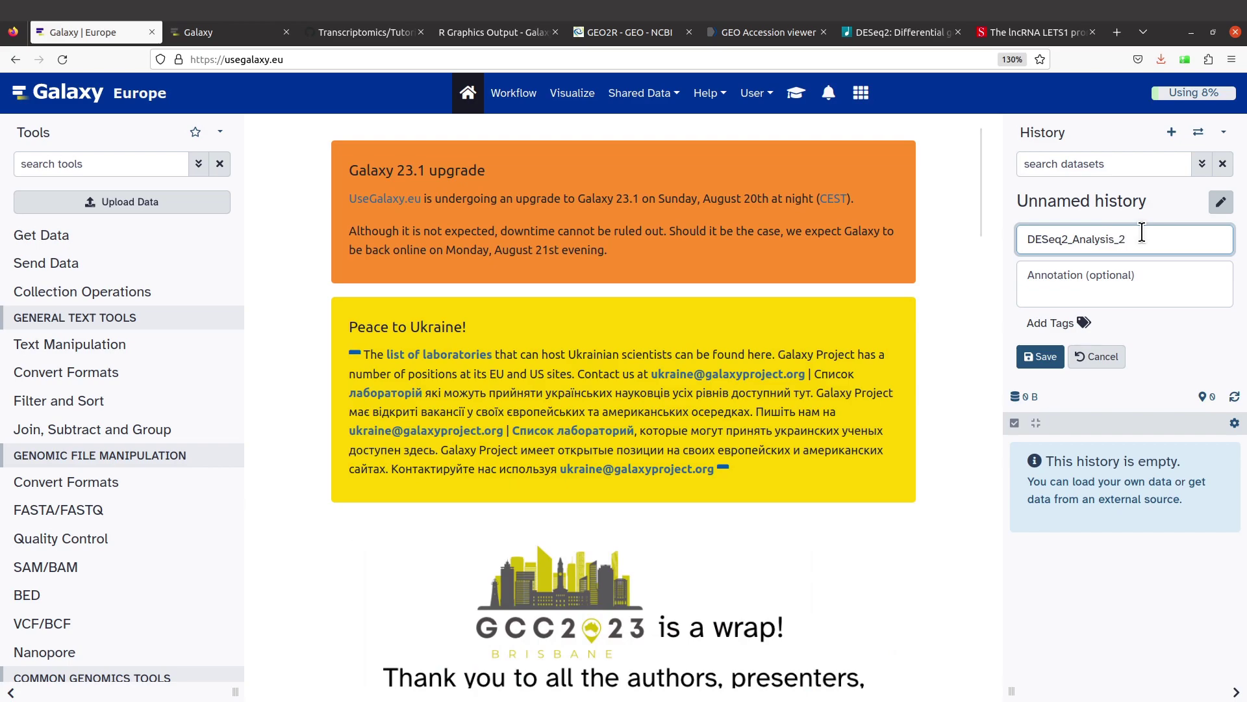
text(023)
text(_)
text(2023)
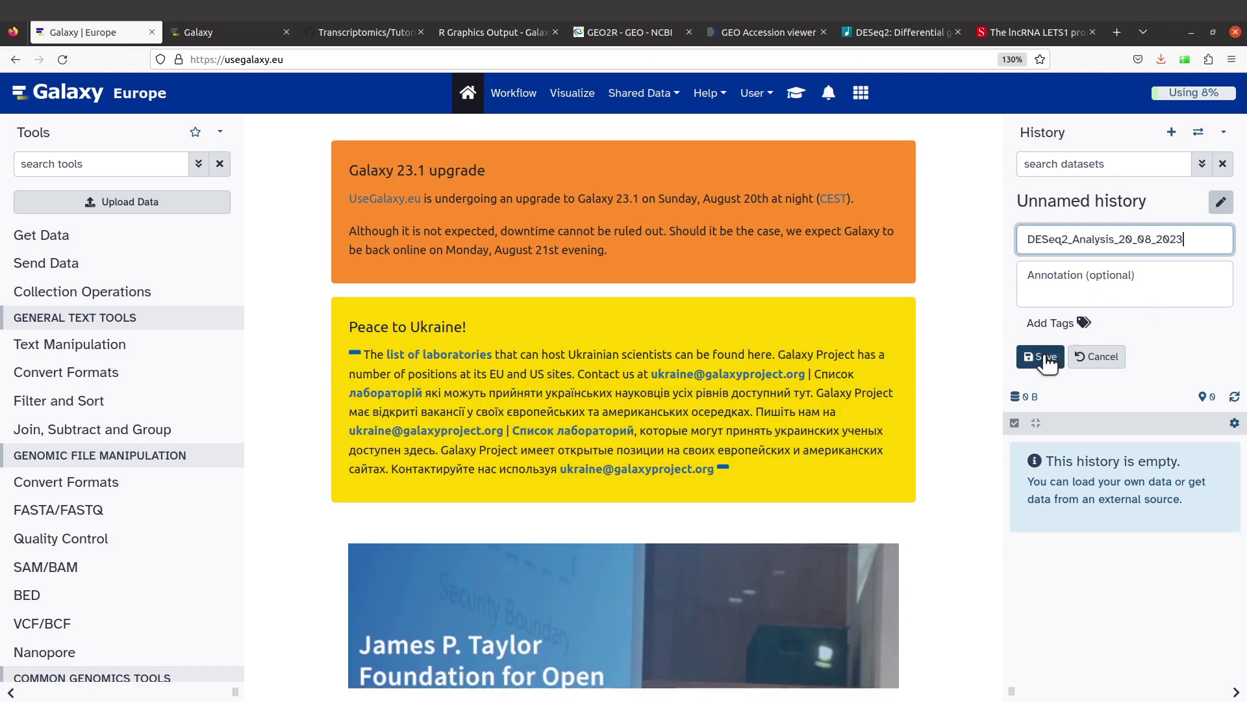
click(1041, 357)
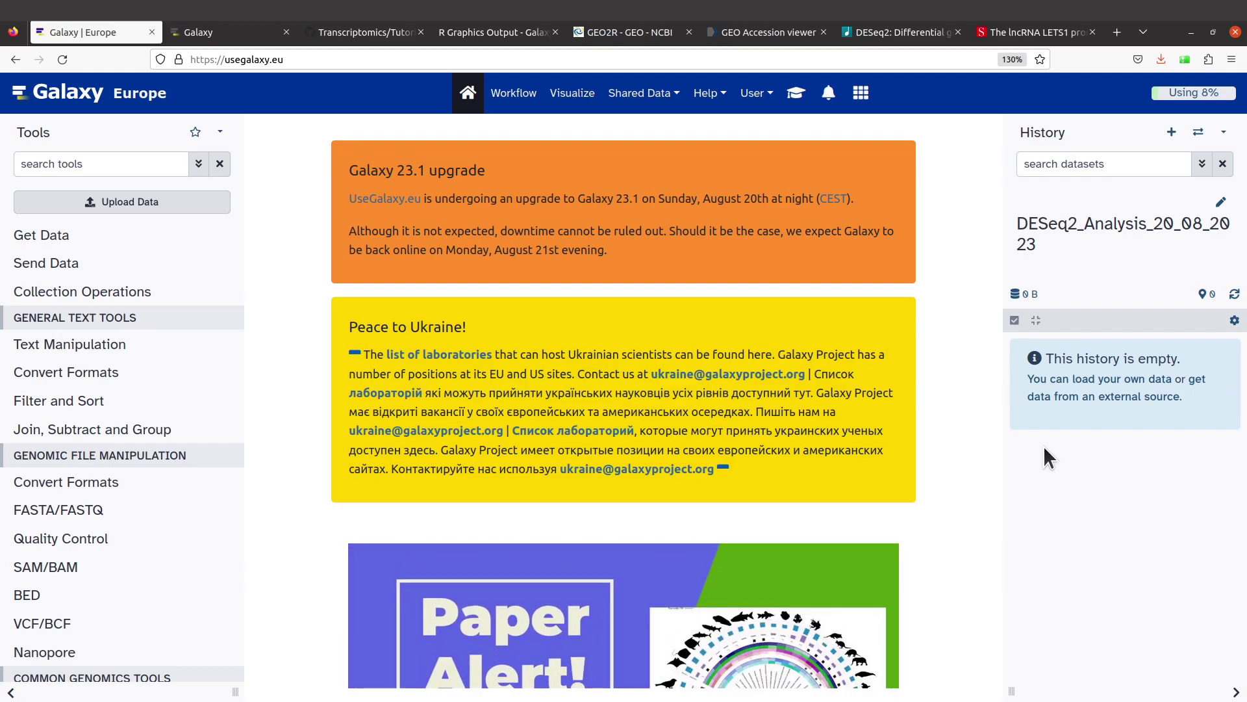
Open links.txt from the Episode-5 folder of the Transcriptomics GitHub repository and copy all its file URLs
click(381, 37)
scroll(492, 344, up, 2)
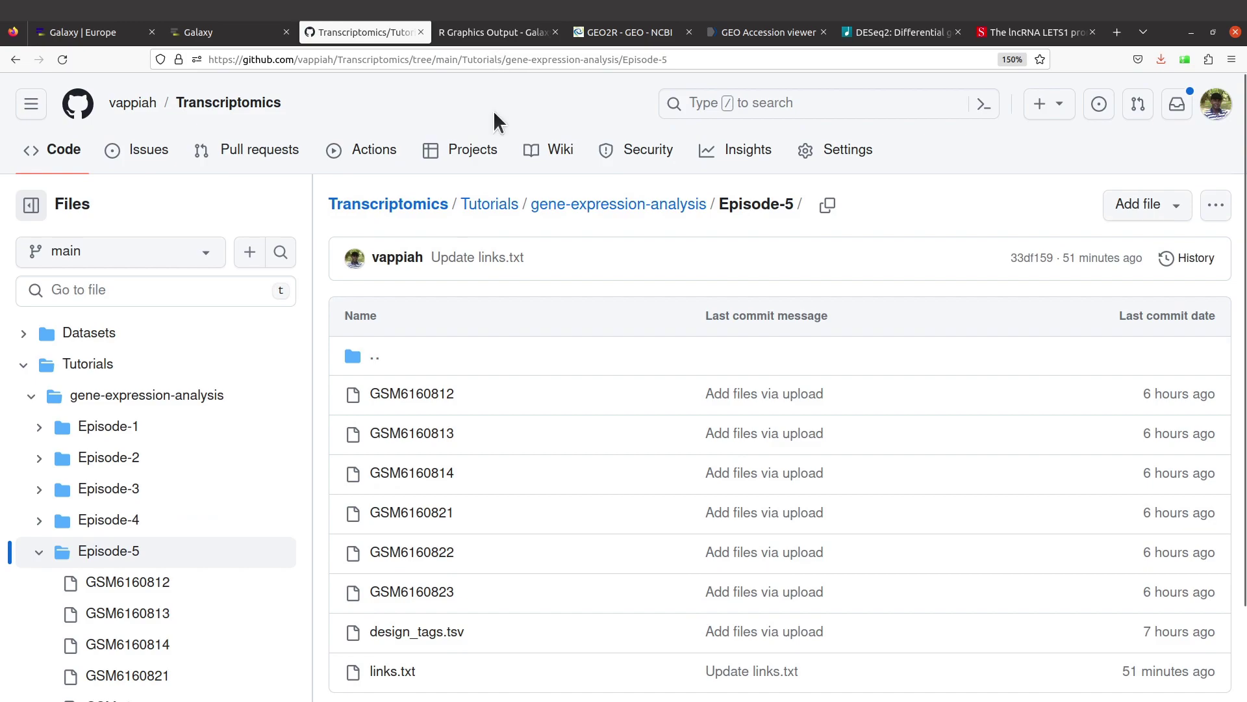
scroll(481, 602, down, 2)
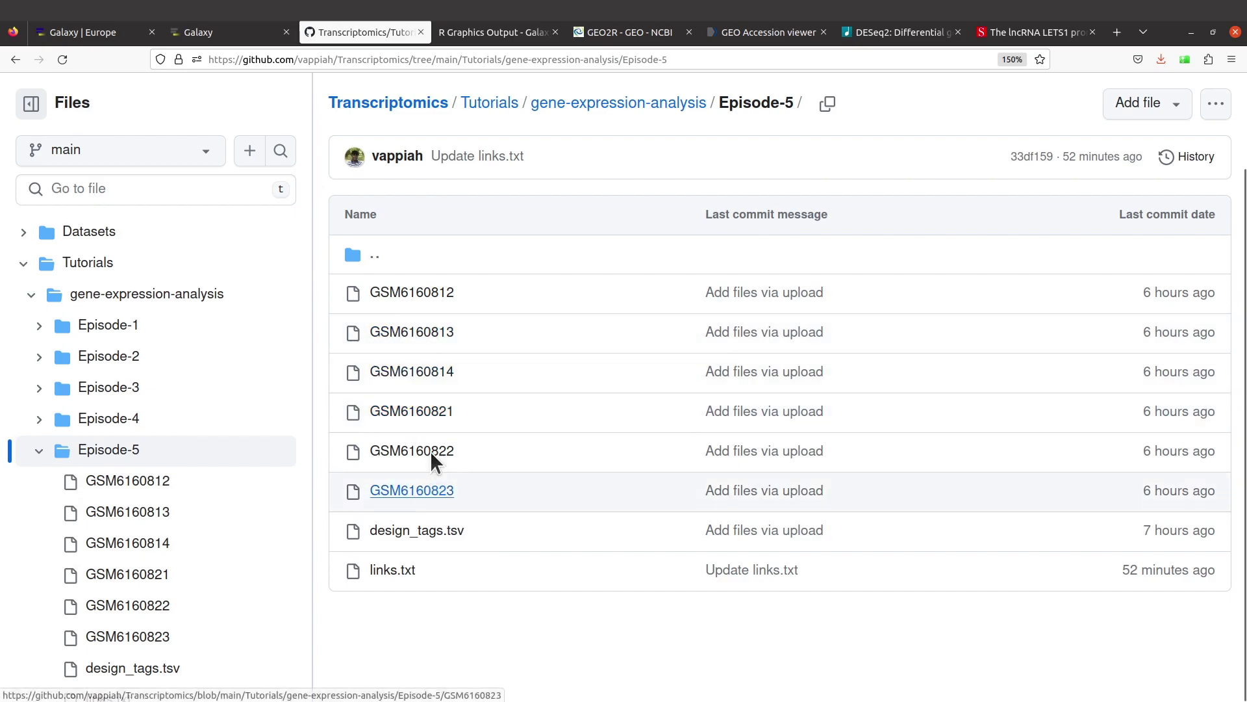
click(394, 573)
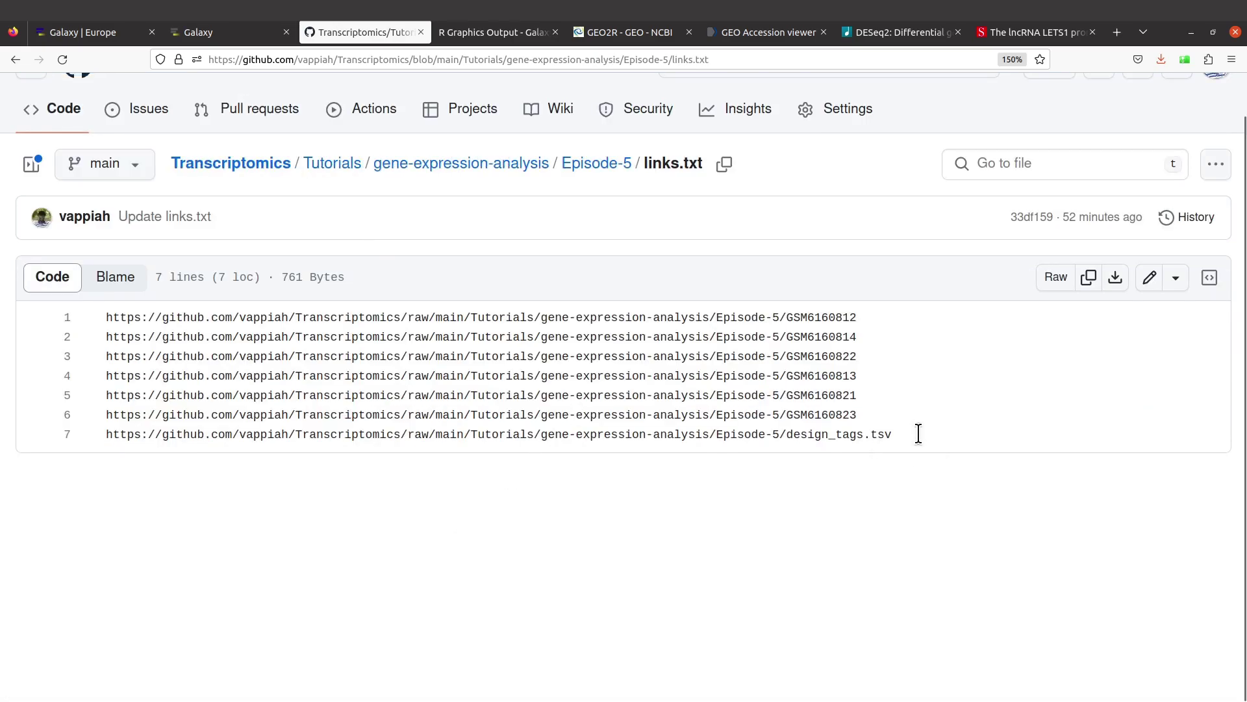
drag(880, 432, 194, 303)
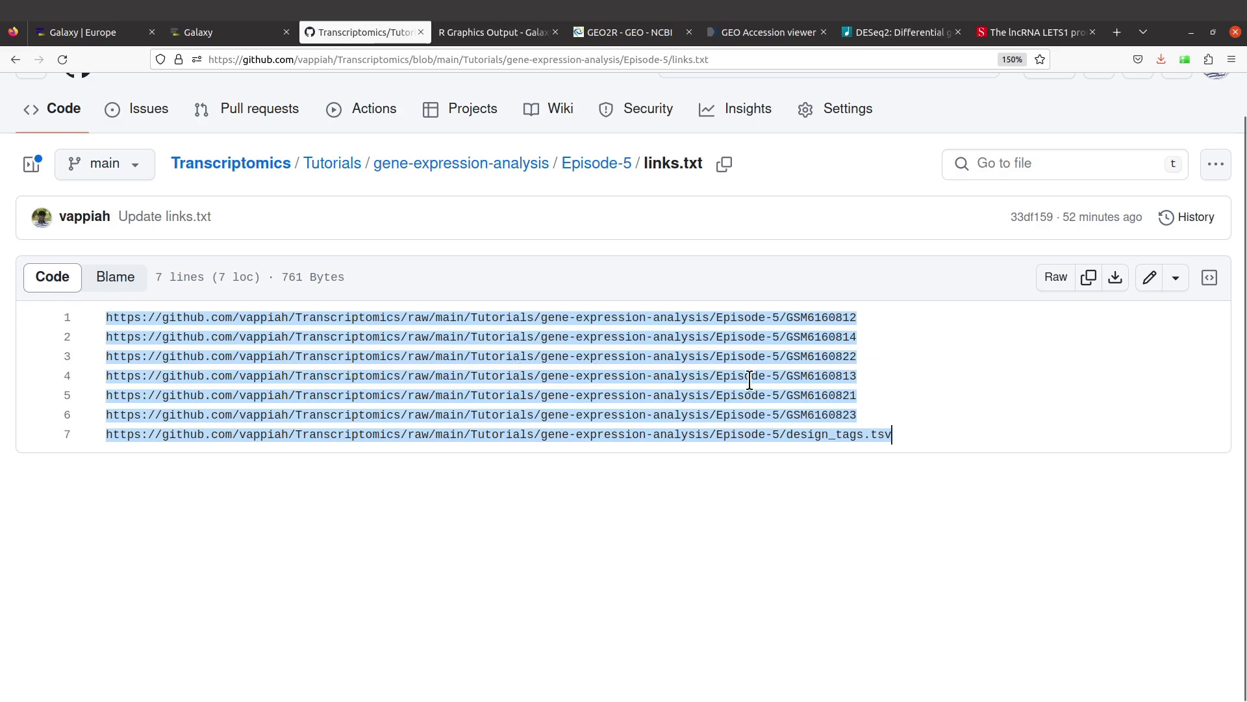
right_click(692, 376)
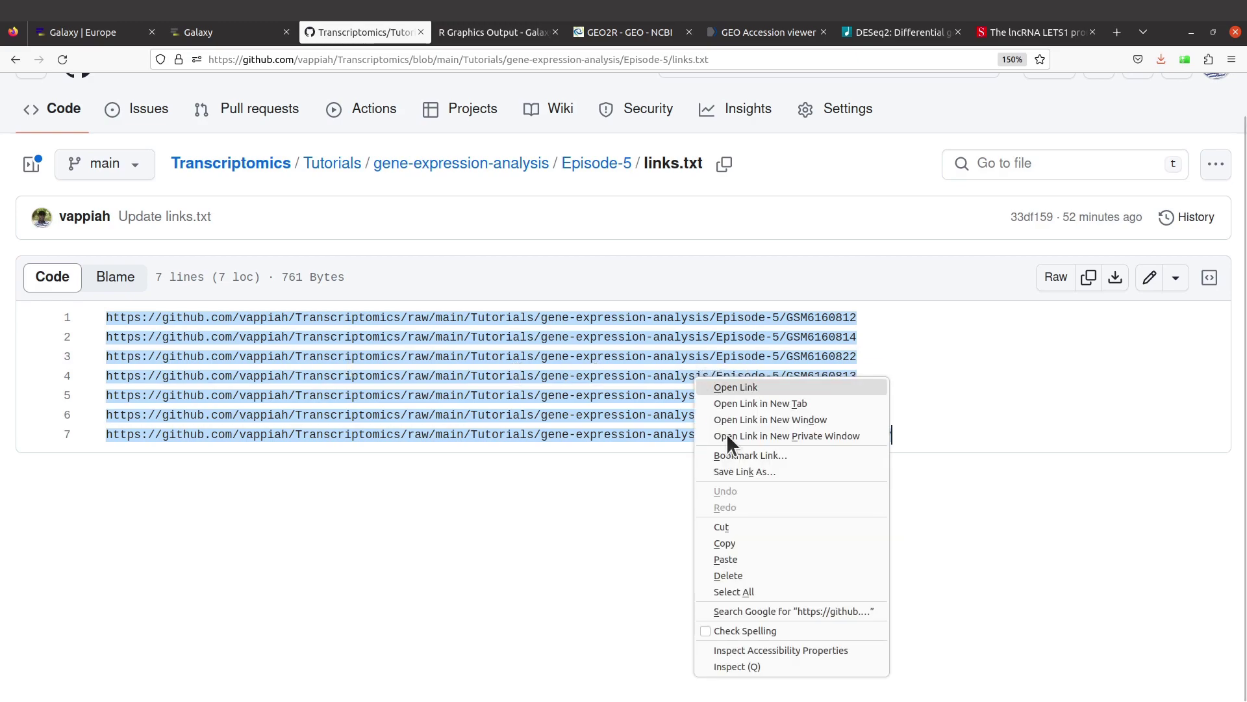
click(729, 542)
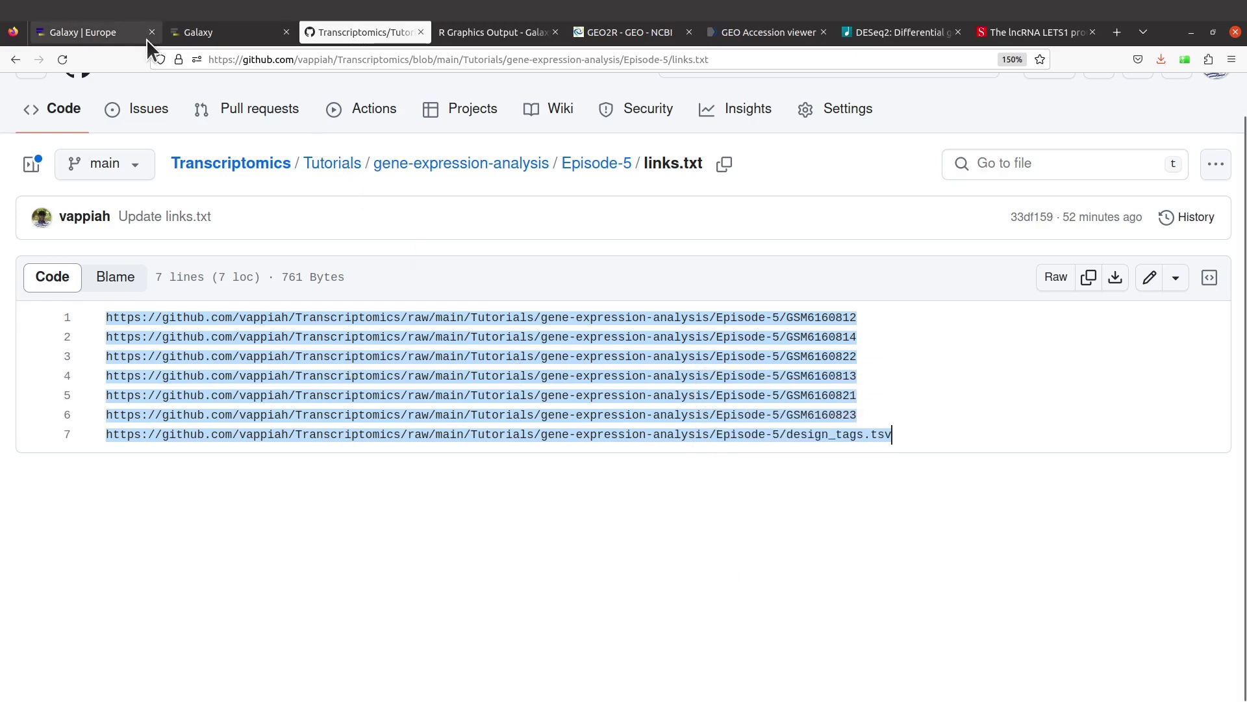
Switch to Galaxy Europe and paste the copied file URLs into a new Paste/Fetch data upload entry
click(102, 37)
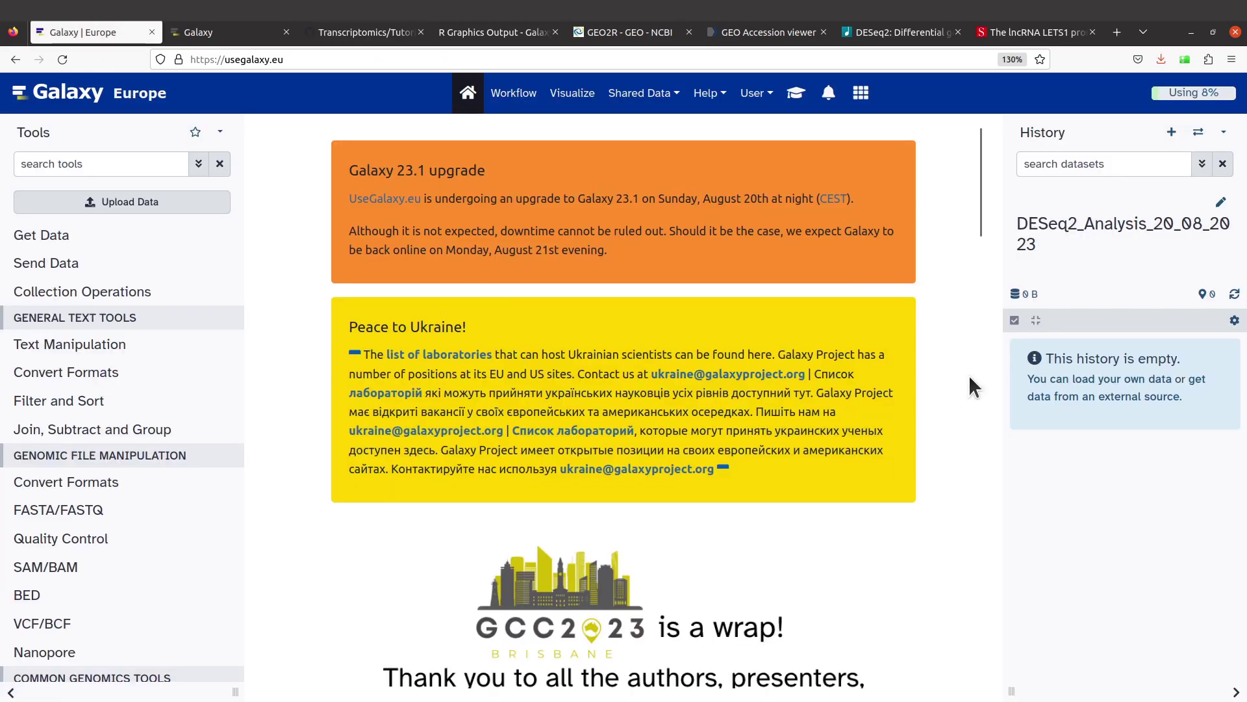
click(130, 203)
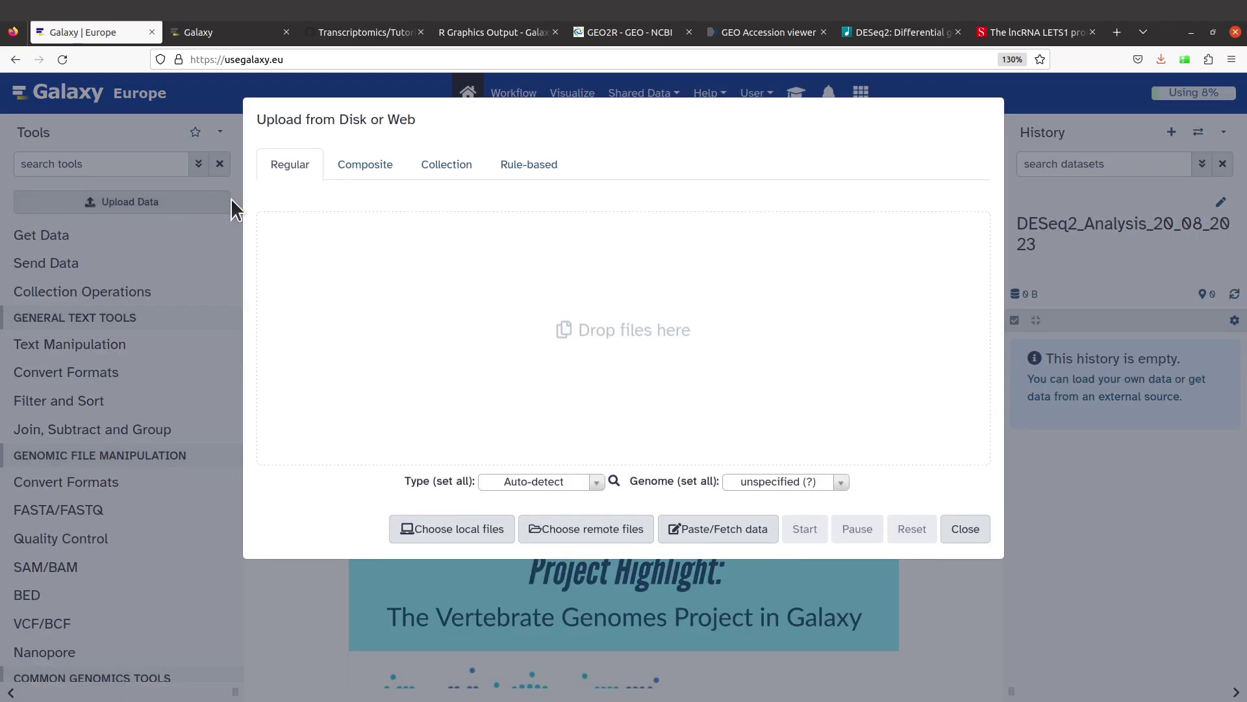
click(728, 538)
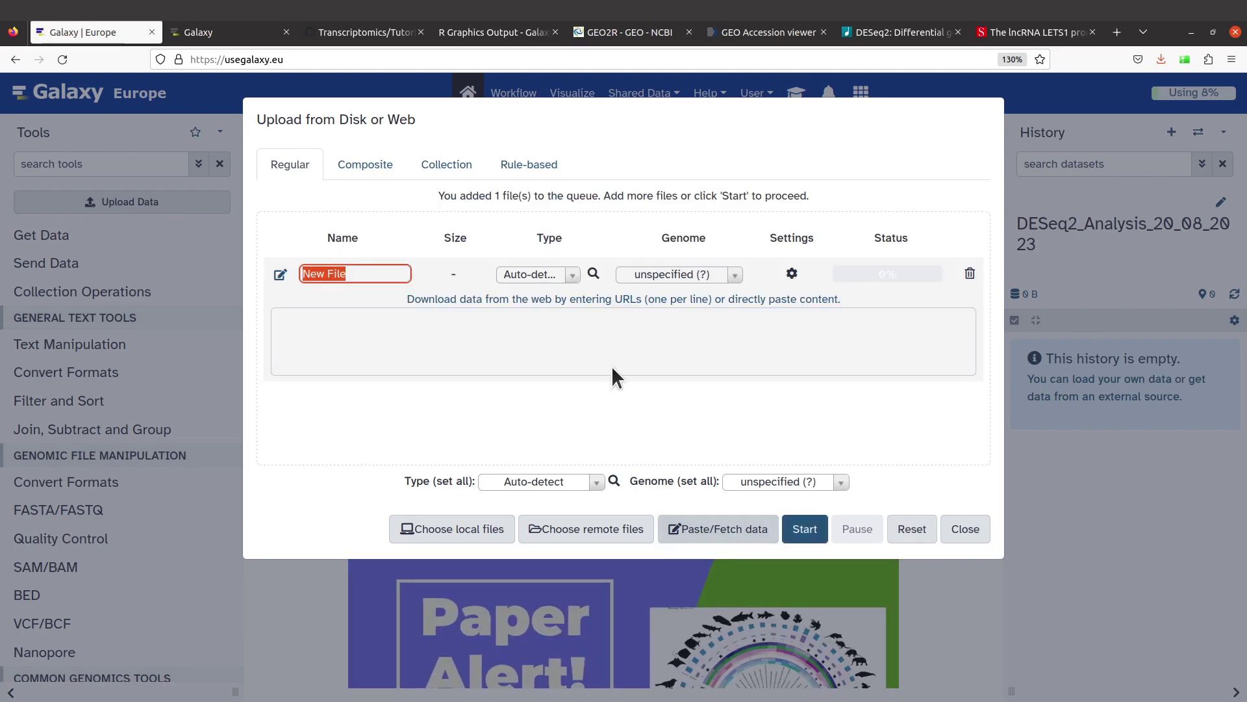
click(506, 326)
right_click(504, 326)
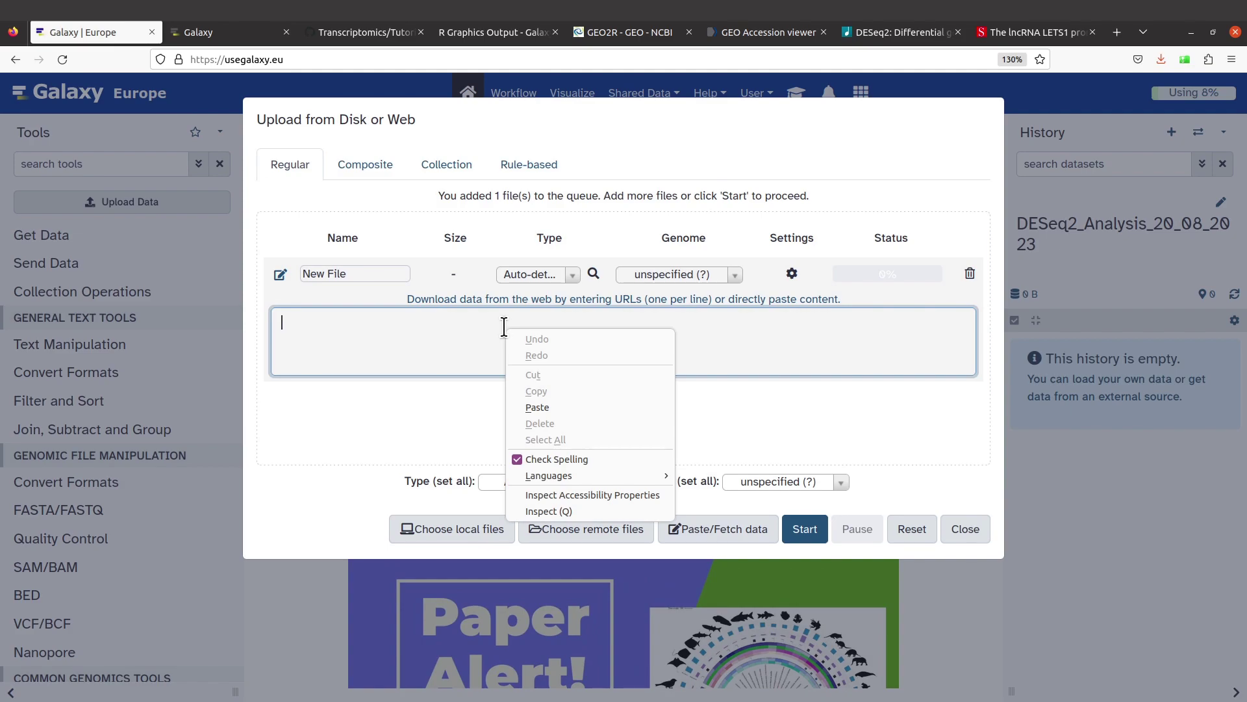
click(543, 406)
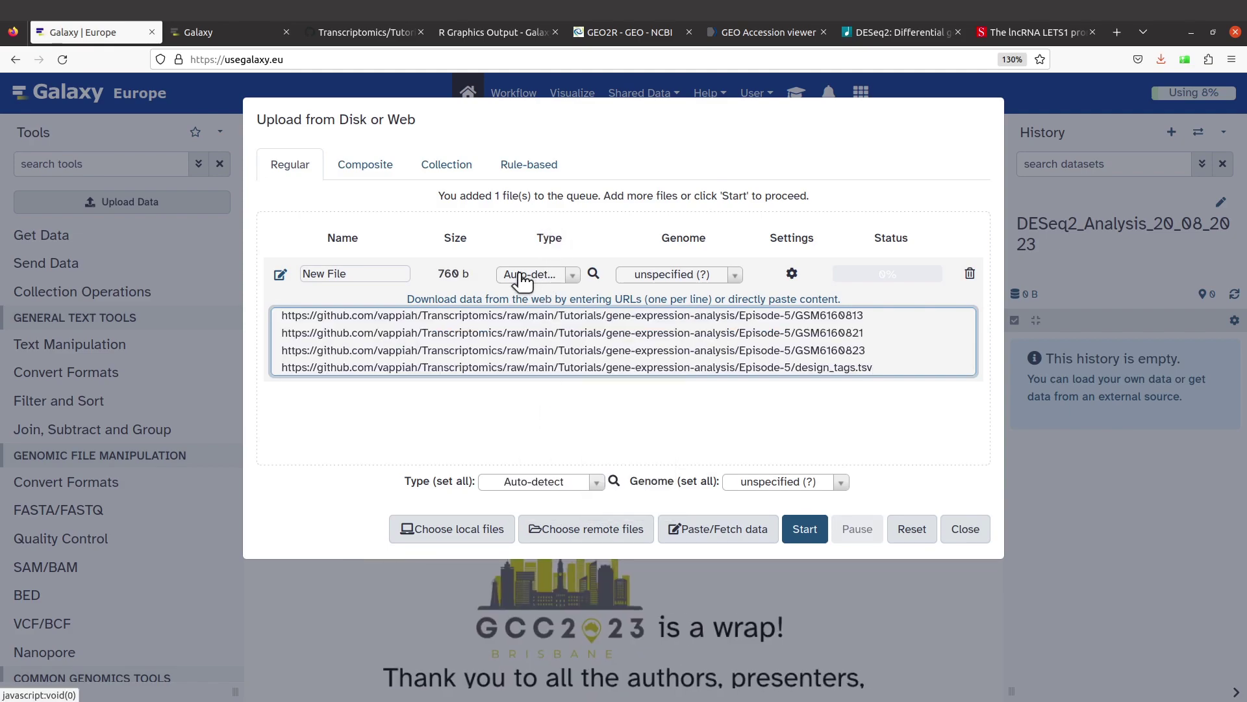
Set the upload's file type to tabular, upload the files to the history and close the upload dialog
click(571, 279)
text(tabular)
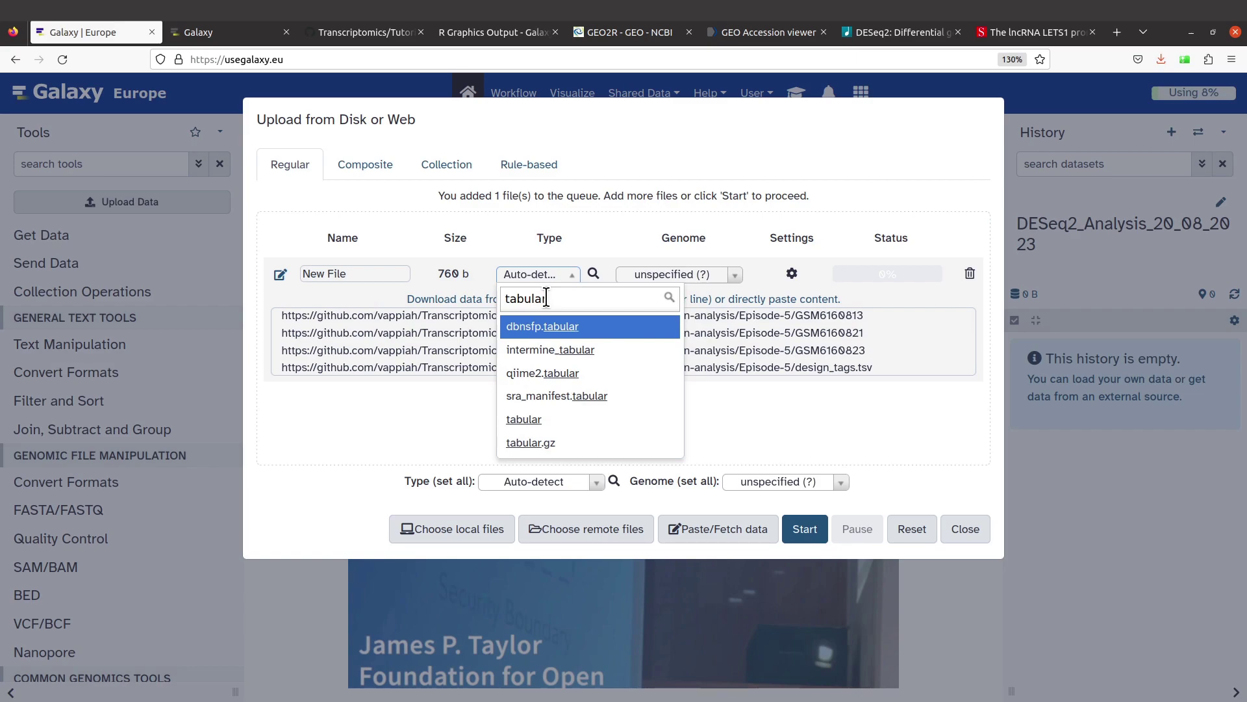
click(534, 421)
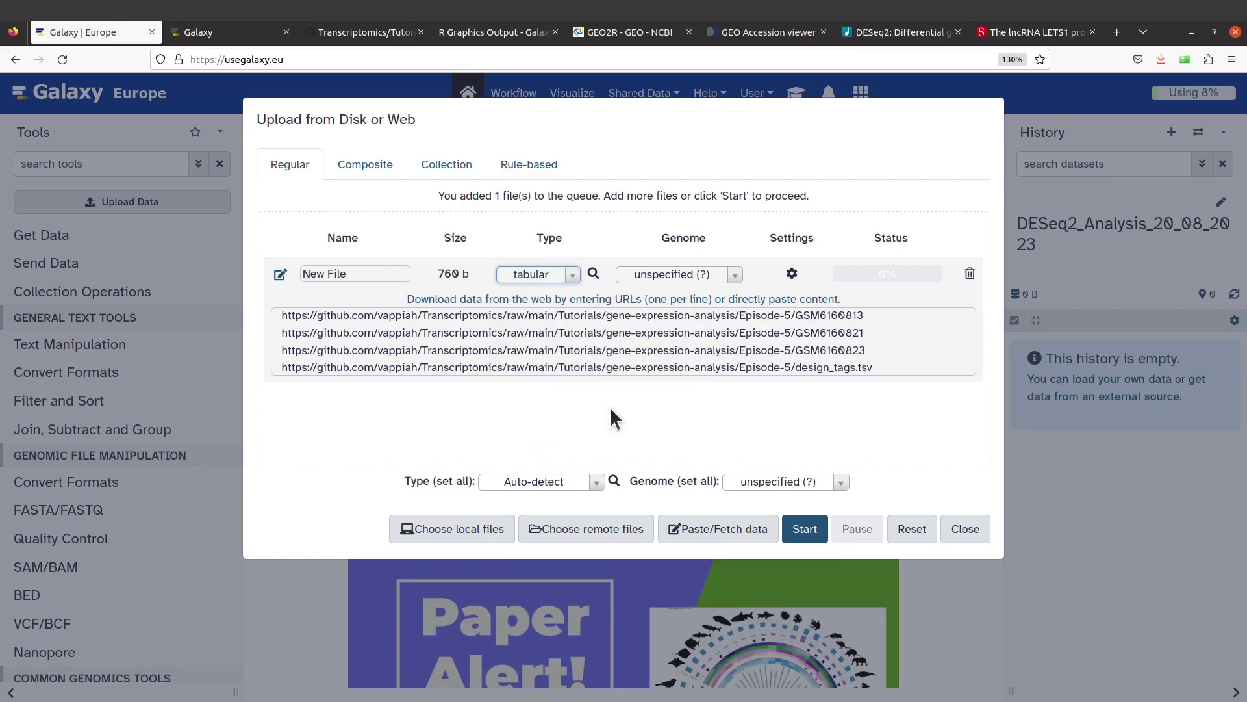
click(807, 530)
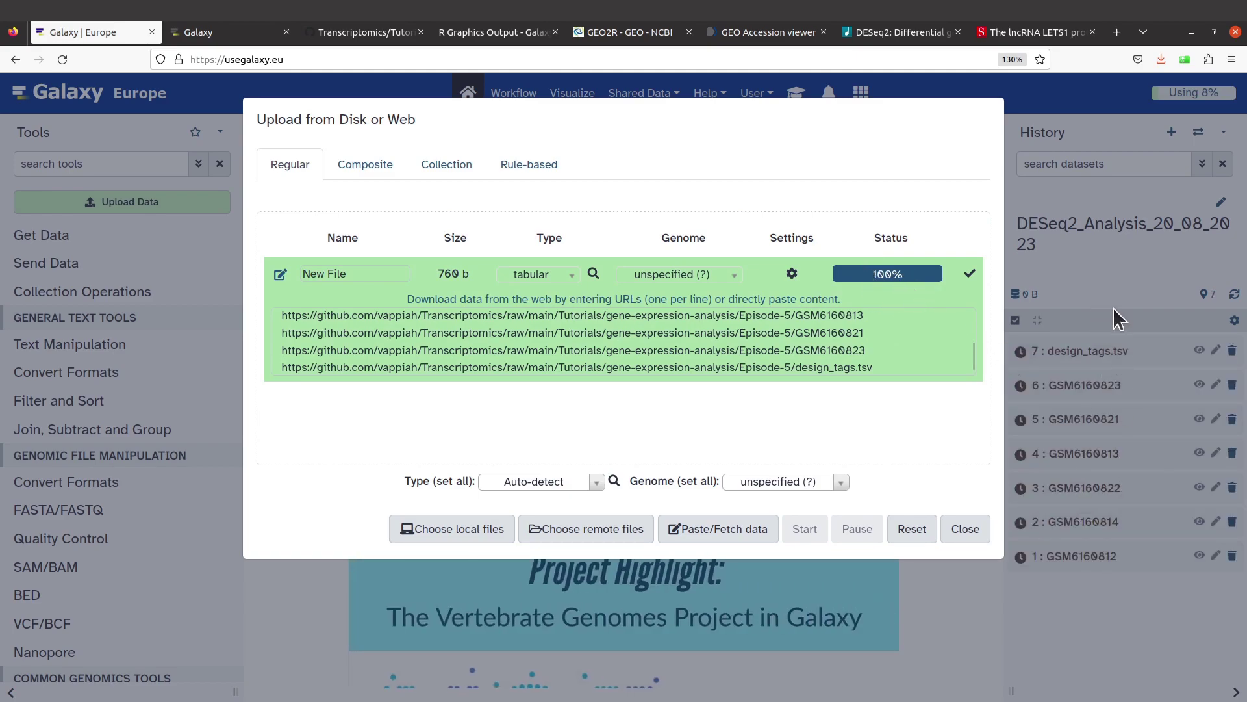
click(982, 530)
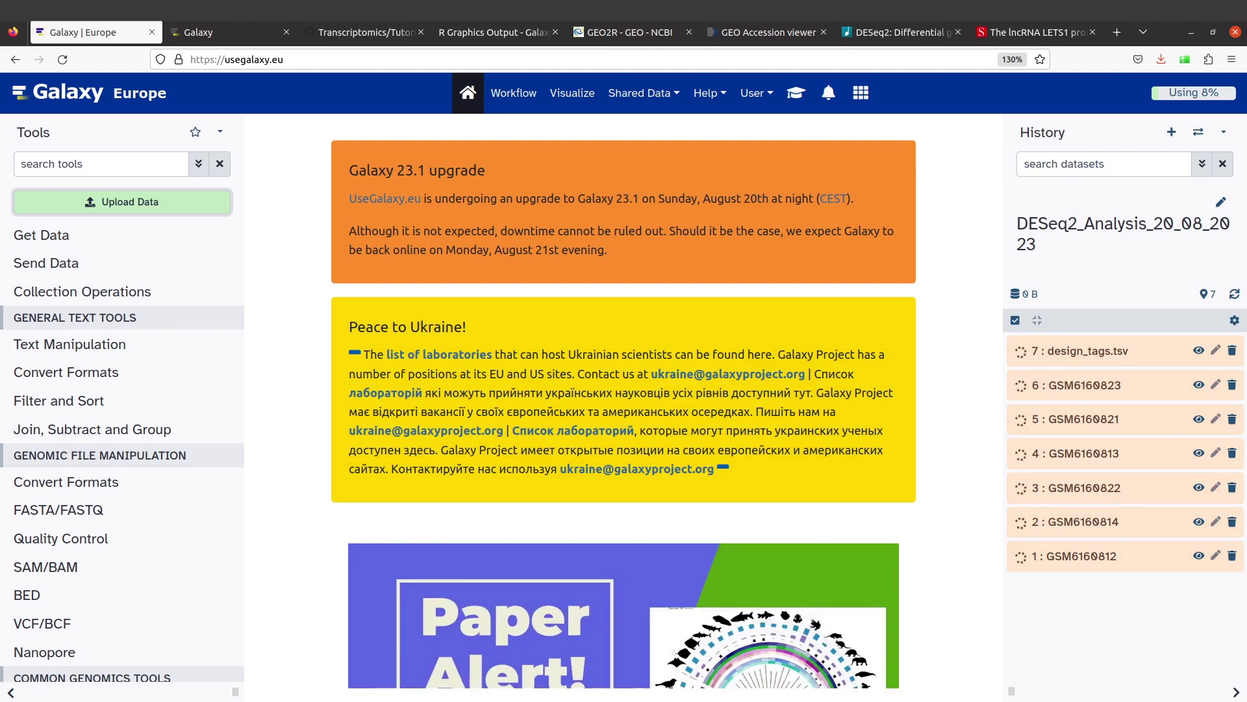
key(ctrl+minus)
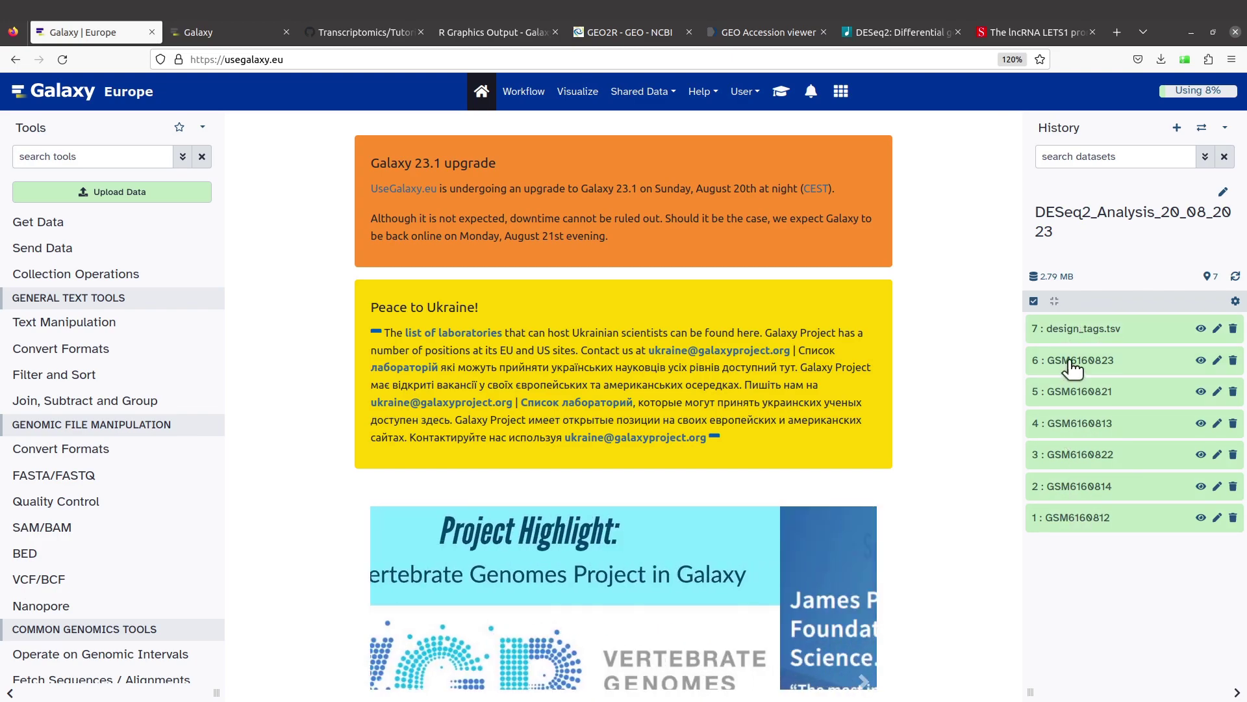
Review the LETS1 research article page and the GEO record of series GSE203159, including its summary, overall design and samples
click(1011, 31)
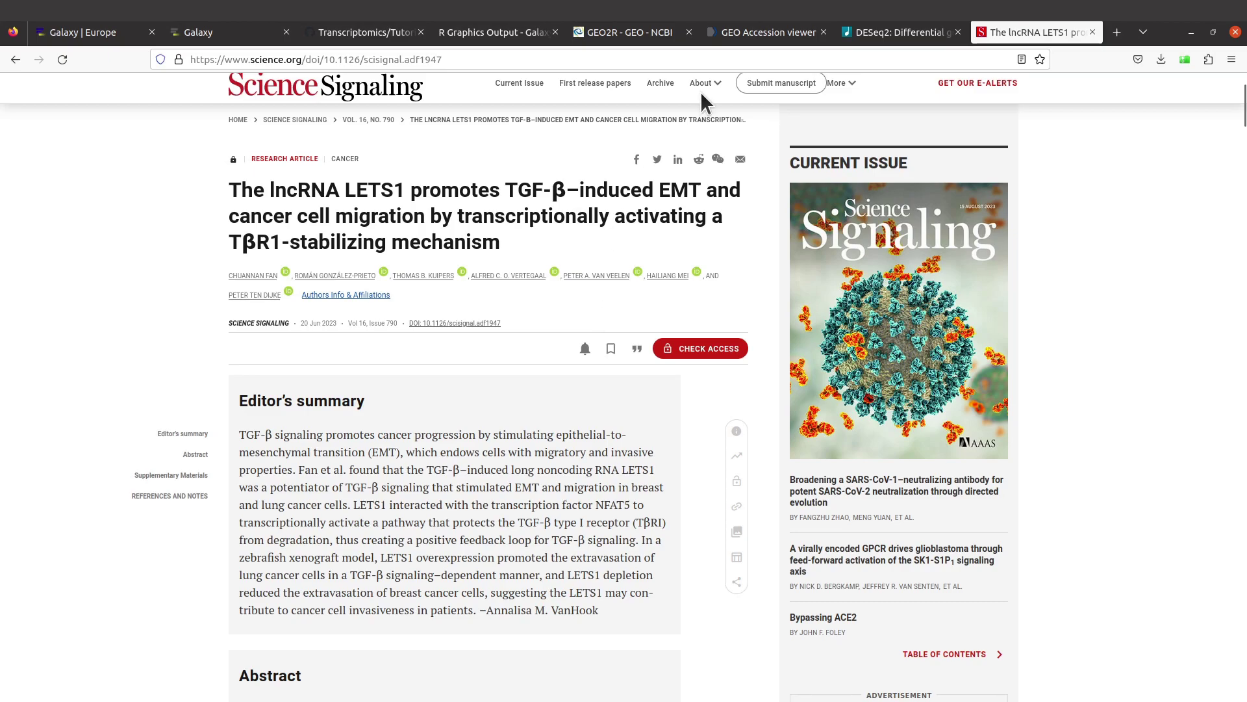
click(749, 33)
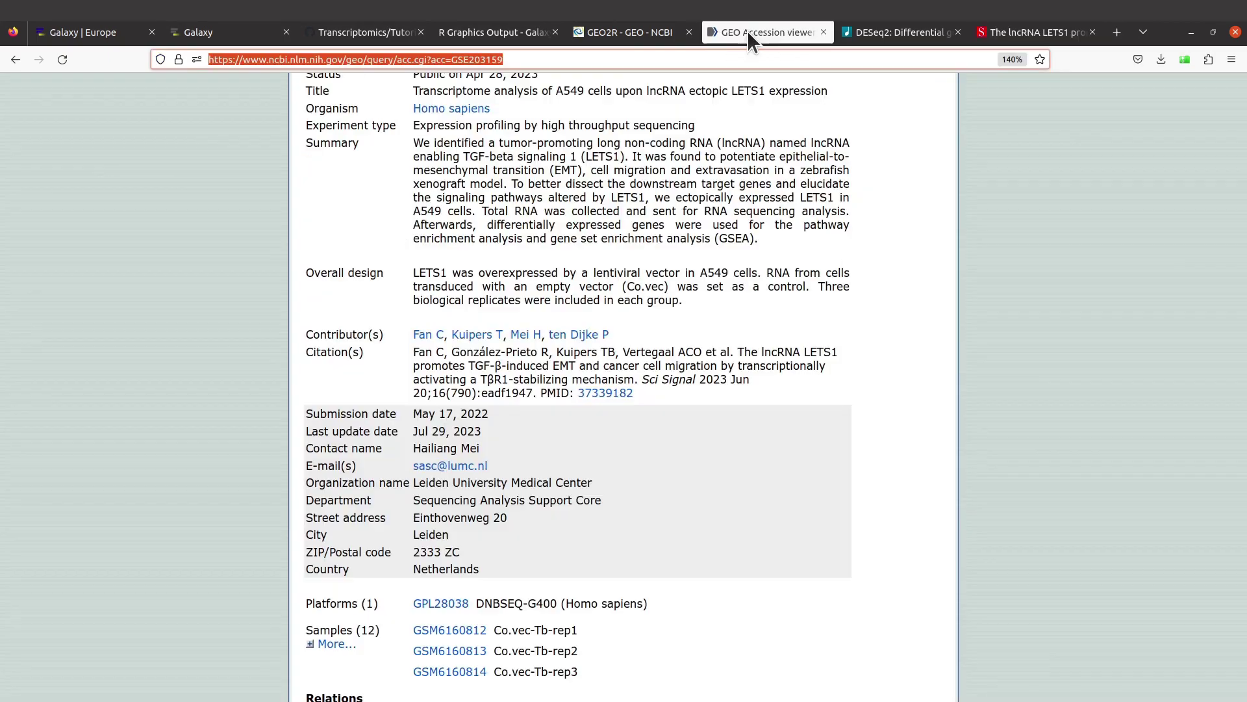
scroll(684, 180, up, 3)
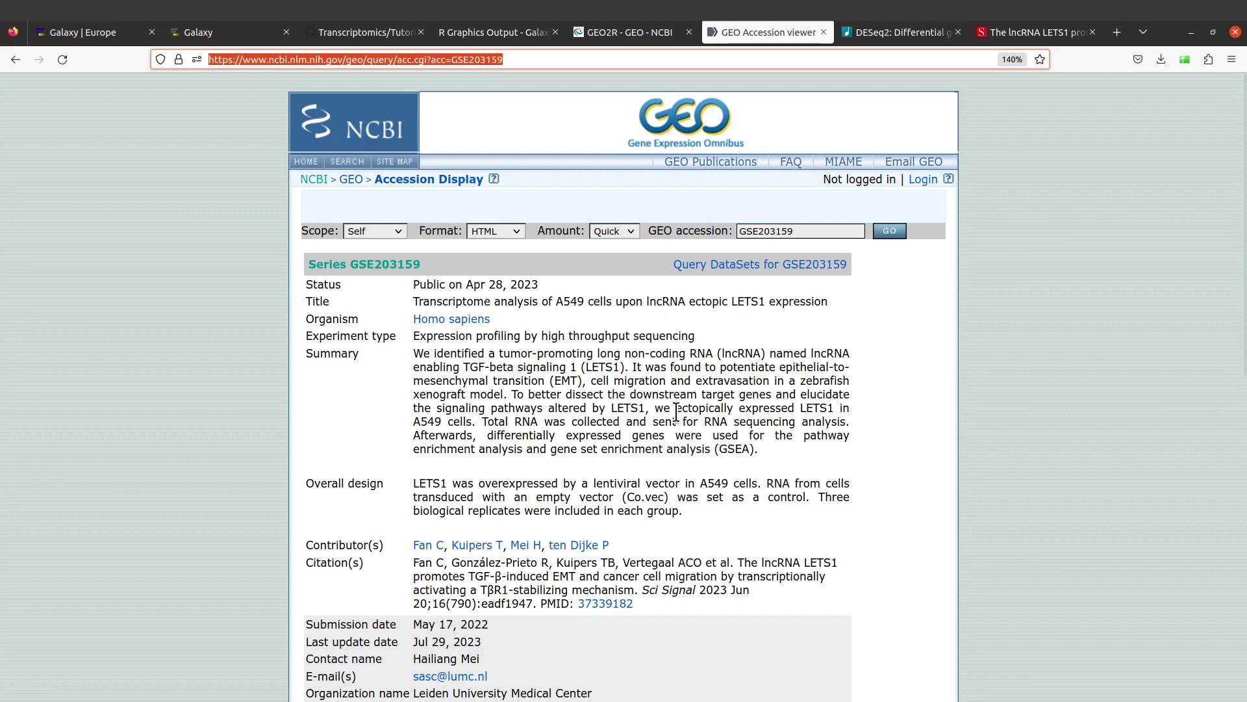
scroll(676, 411, down, 3)
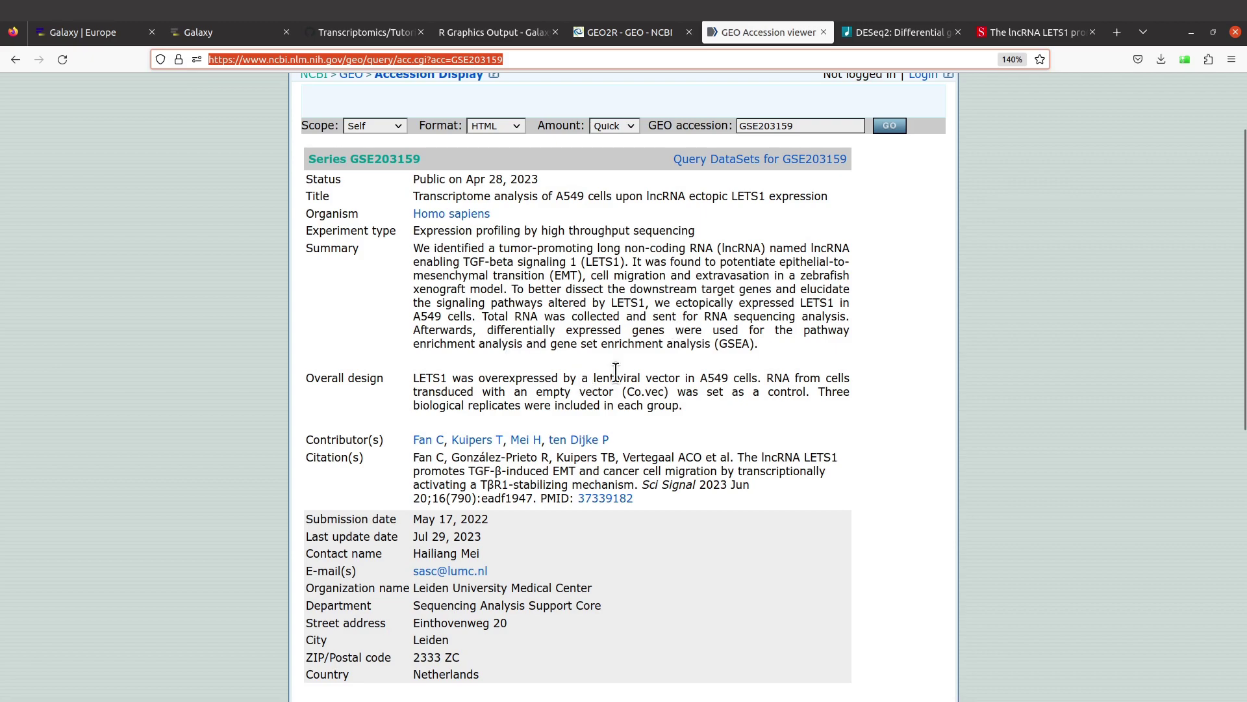
scroll(615, 374, down, 2)
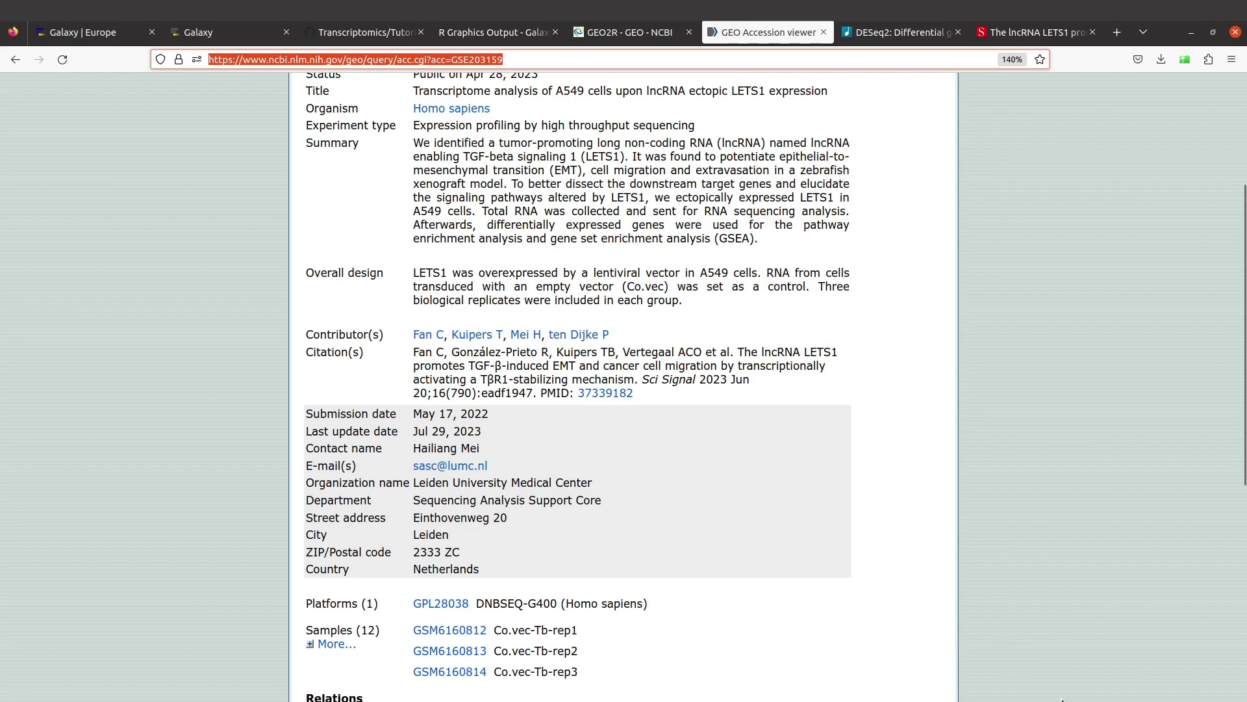
Revisit the LETS1 article page and the GSE203159 GEO record, and return to the Galaxy Europe history
click(987, 550)
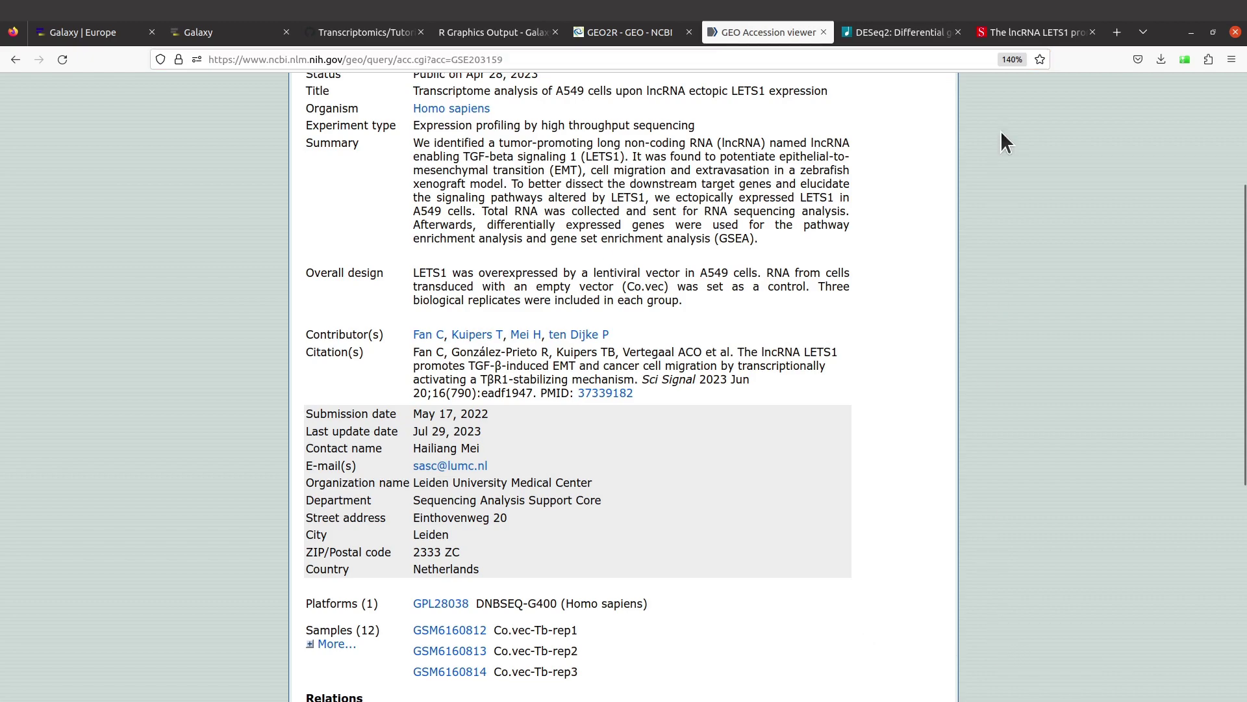
click(1011, 32)
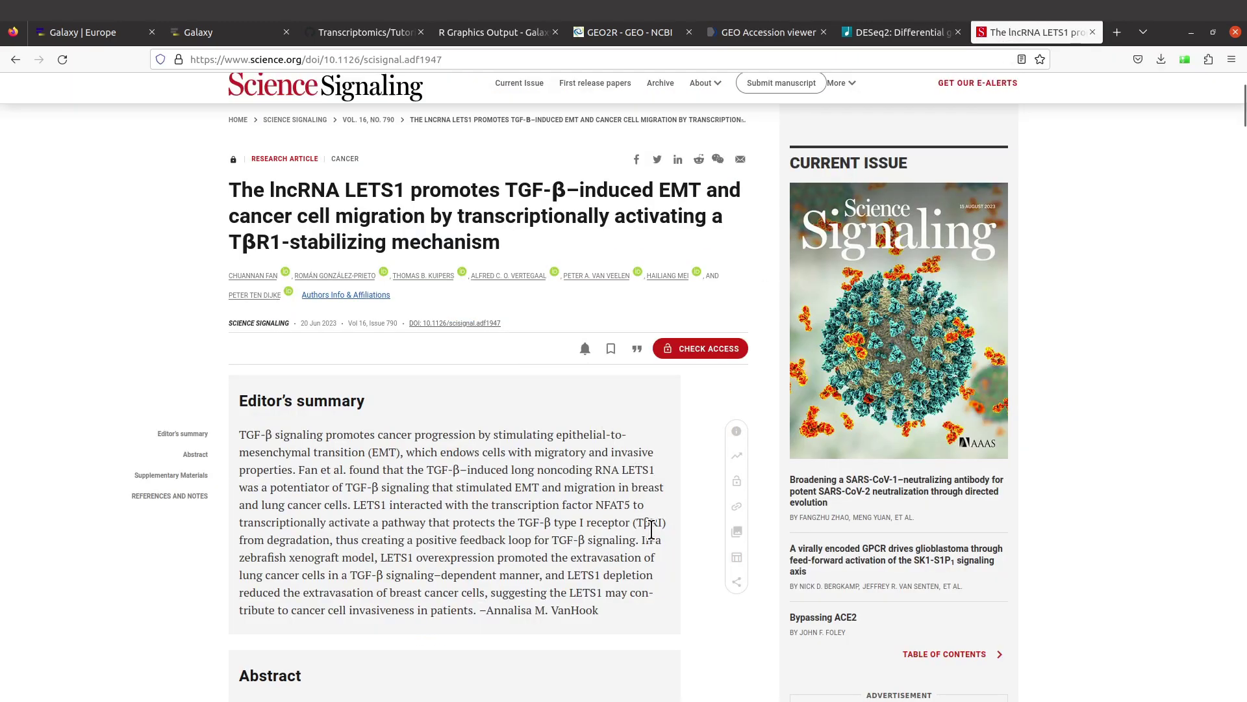
scroll(651, 530, up, 3)
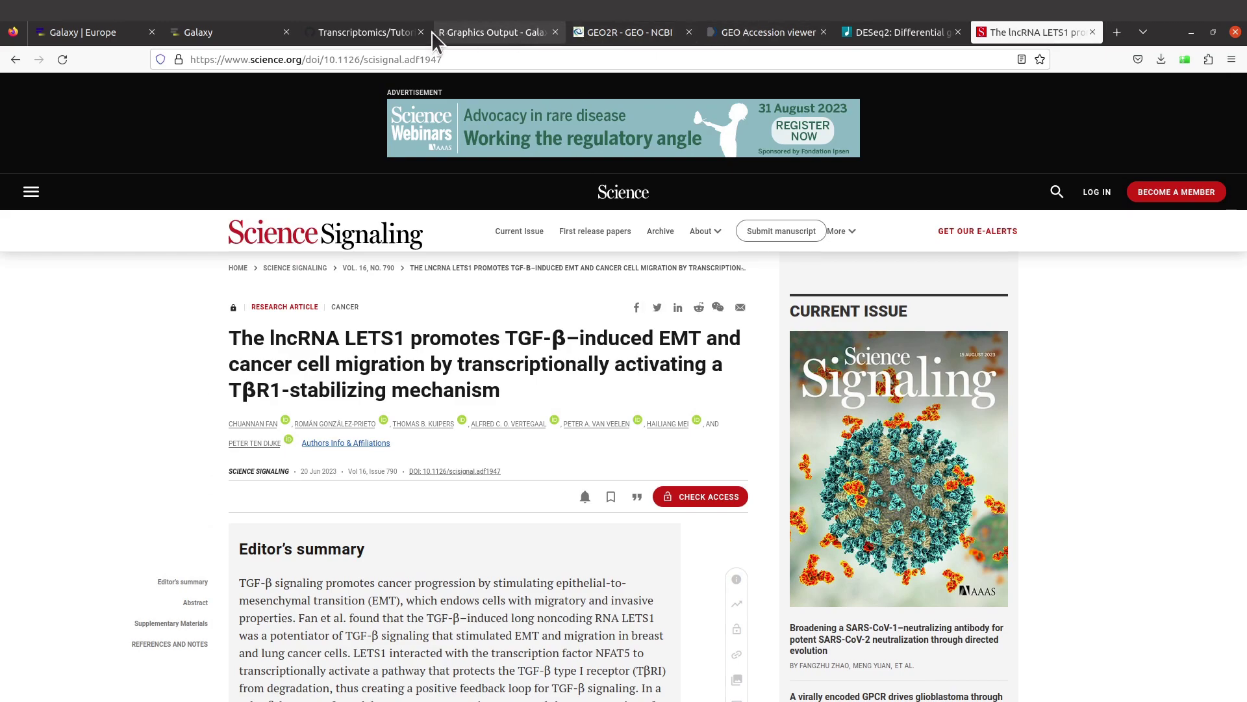
click(752, 30)
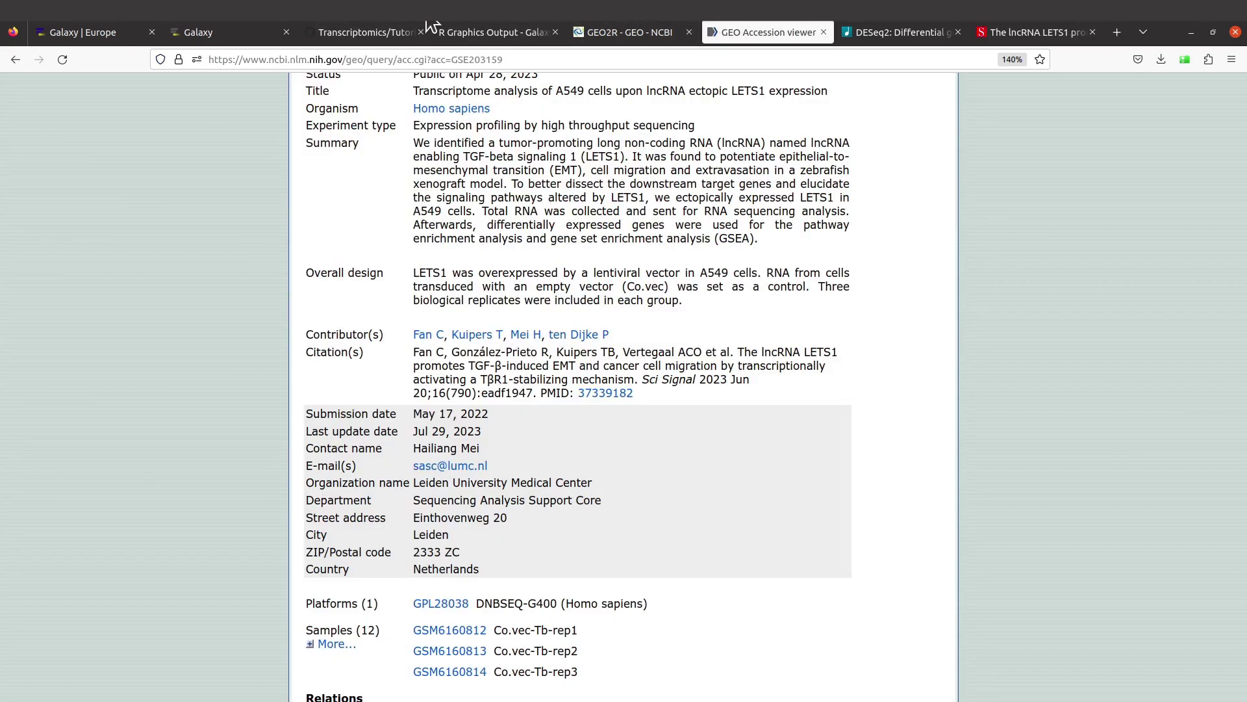
click(96, 38)
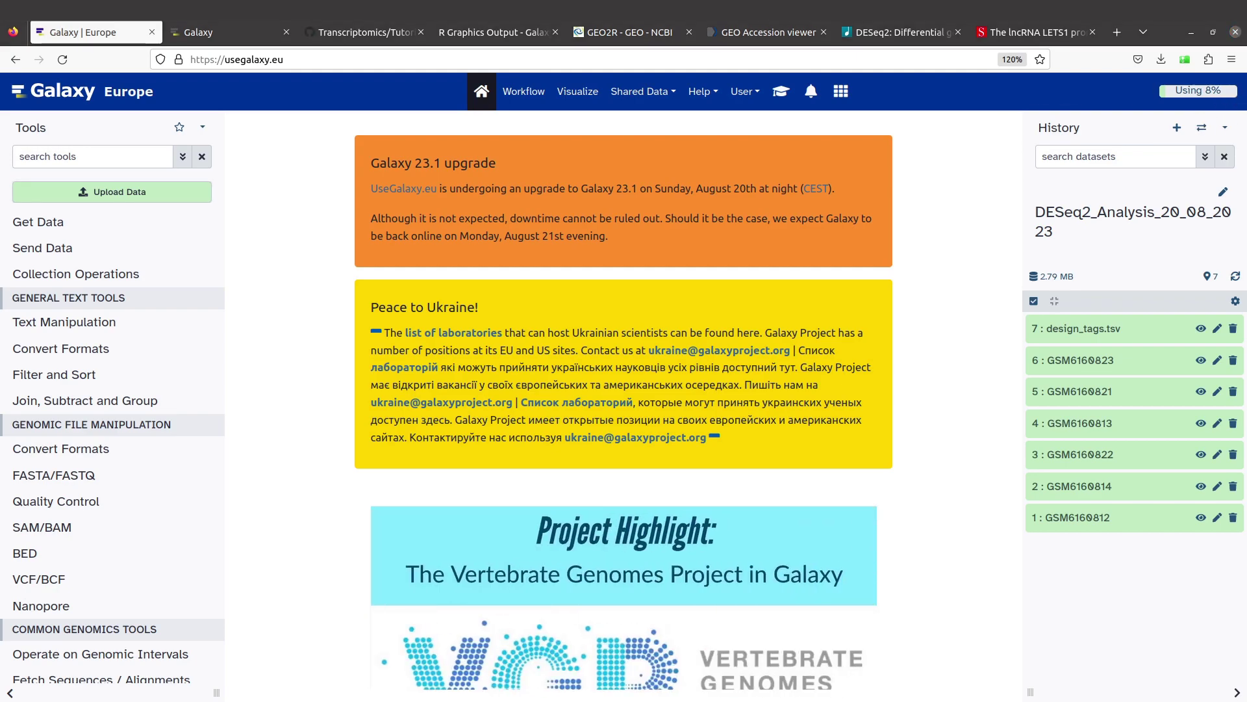
Switch to the file manager, inspect the GSM6160812 file from the deseq2 counts folder in the text editor, and close it
key(alt+Tab)
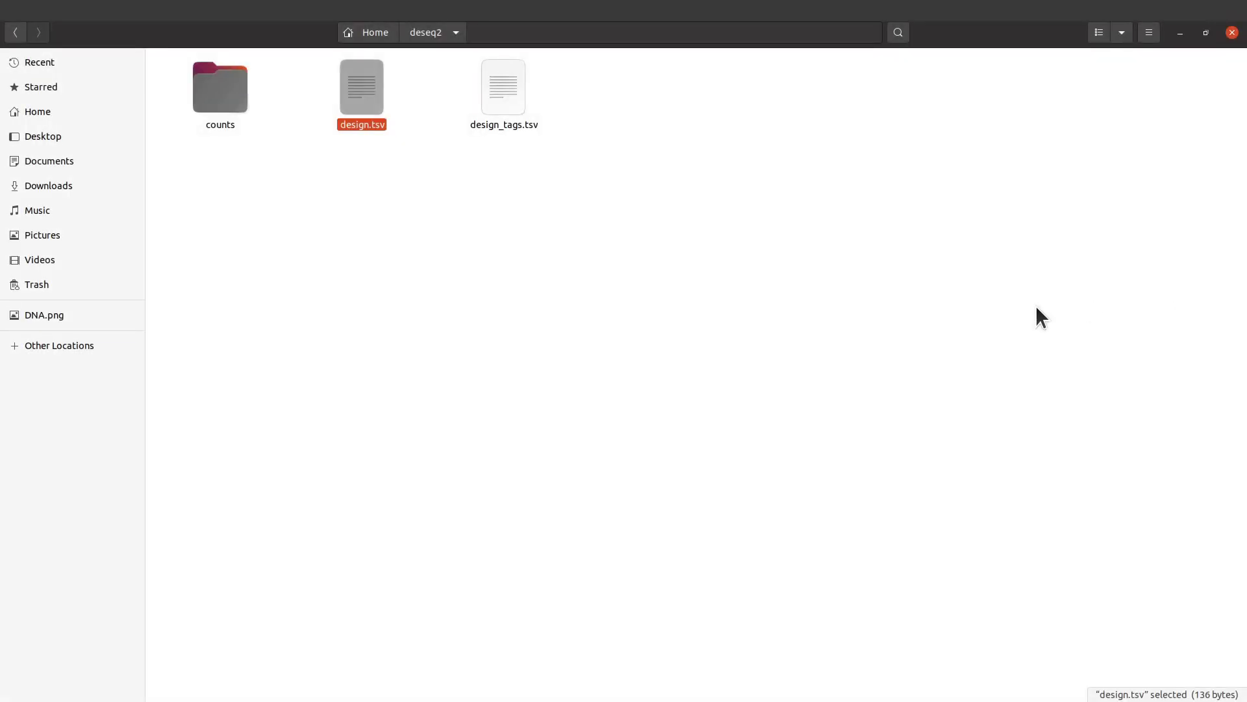
click(722, 262)
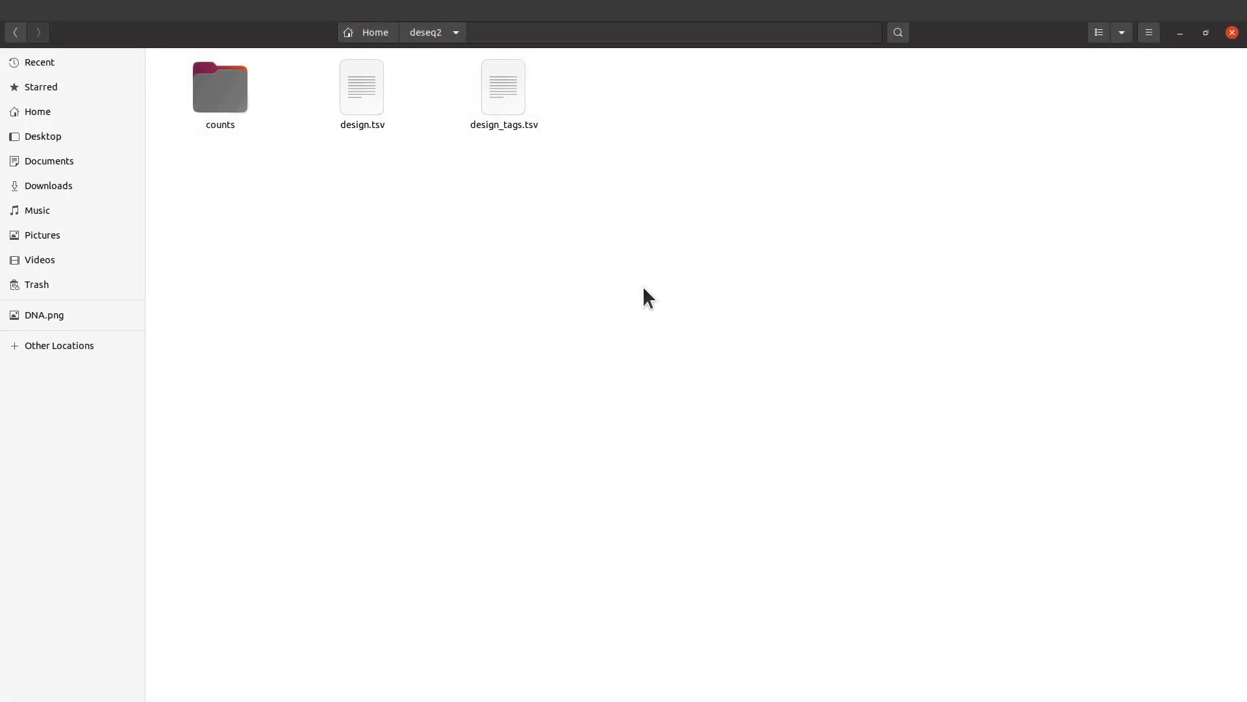
double_click(226, 101)
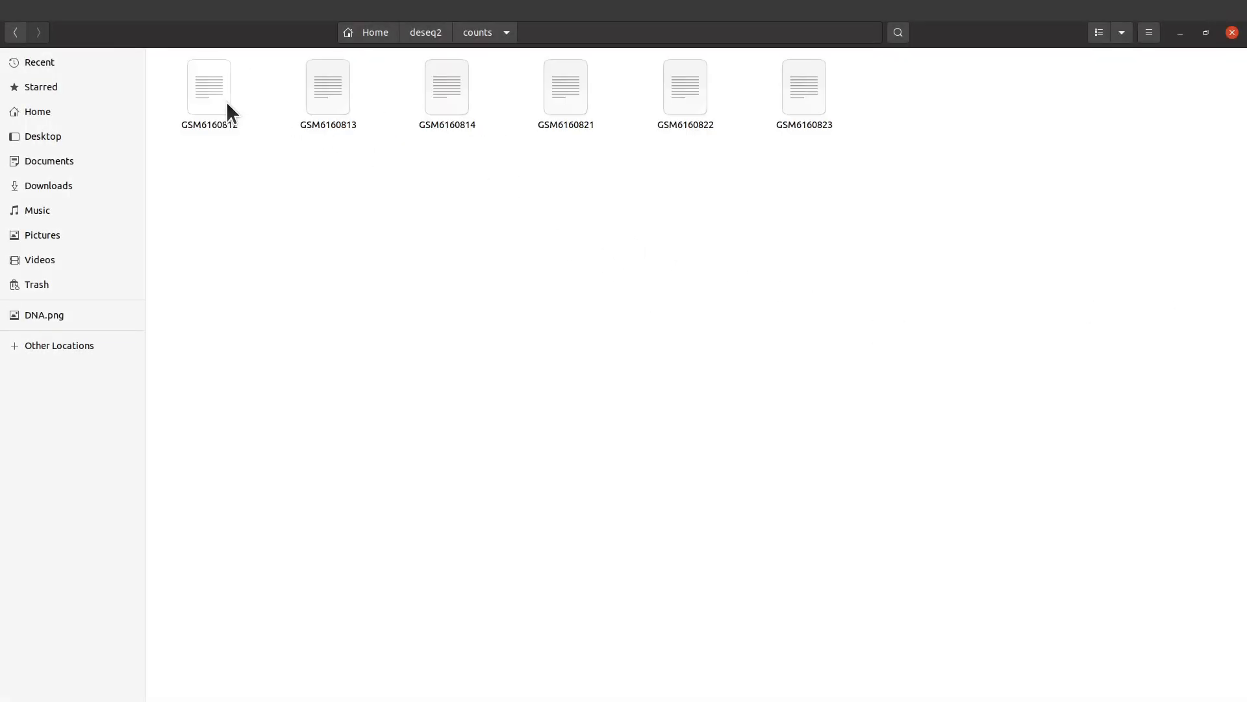
double_click(214, 108)
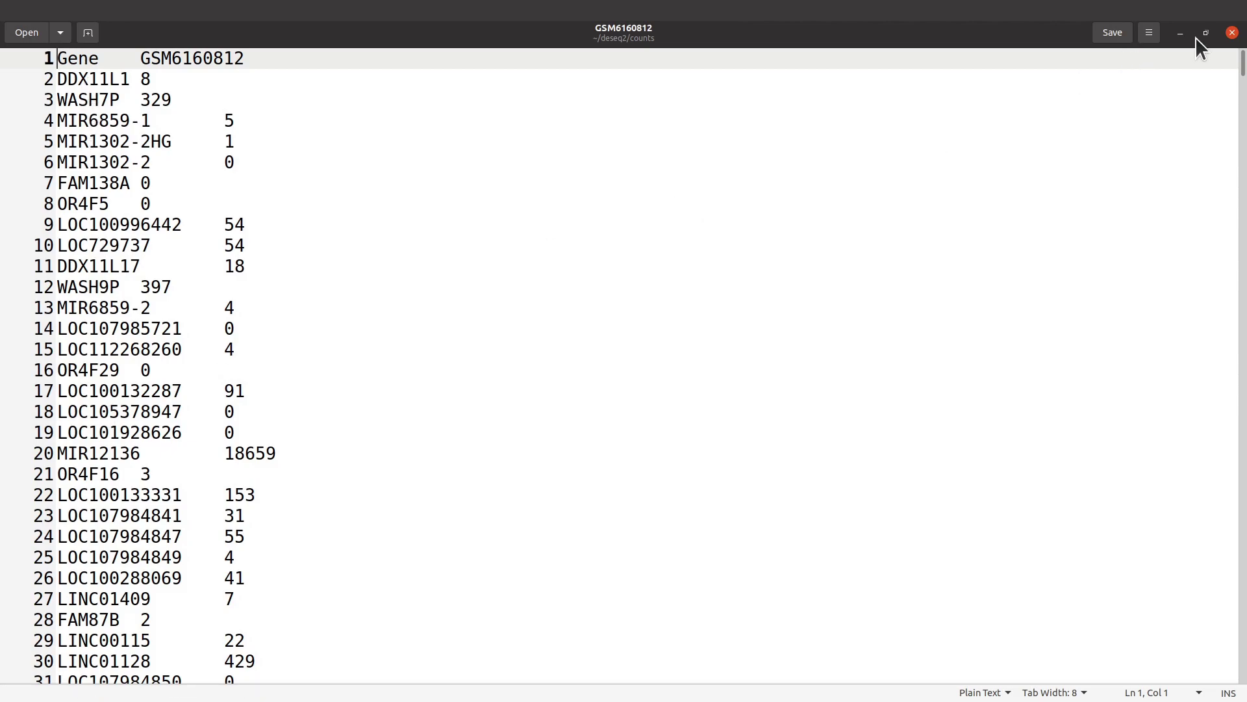
click(1233, 32)
Open the GSM6160812 count file in WPS Spreadsheets, fit the Gene column to its contents and check the sample header
right_click(209, 97)
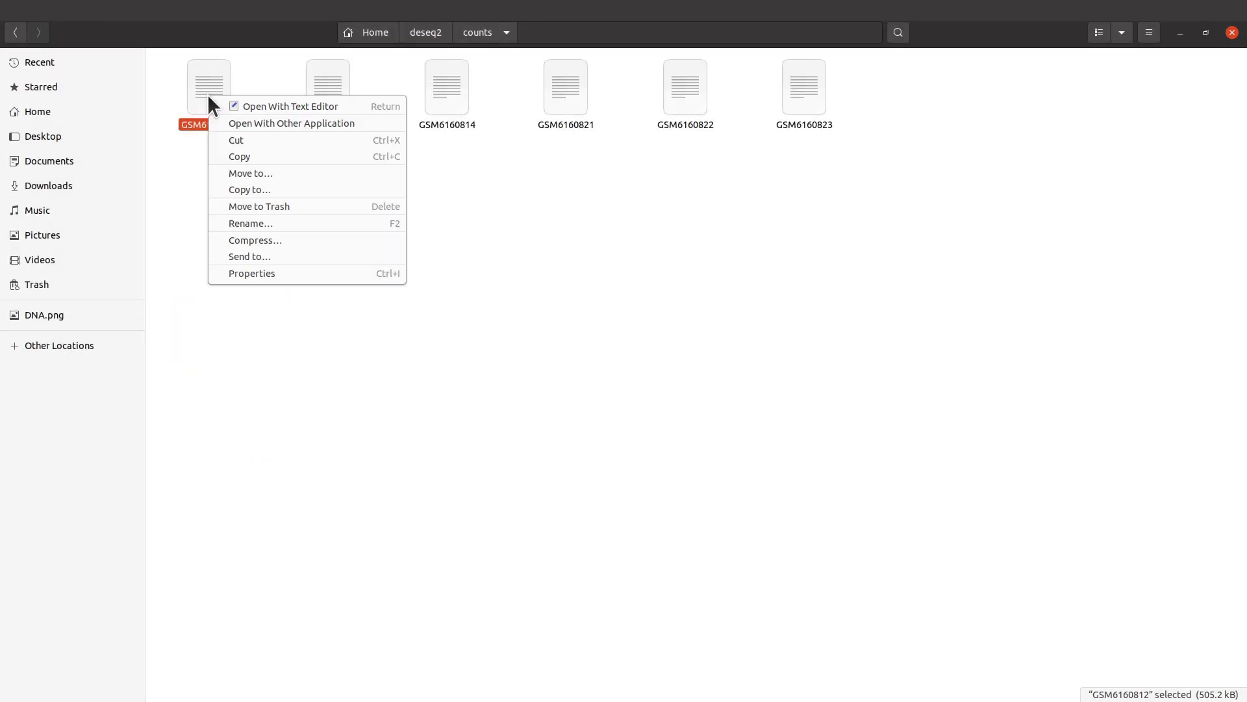
click(257, 121)
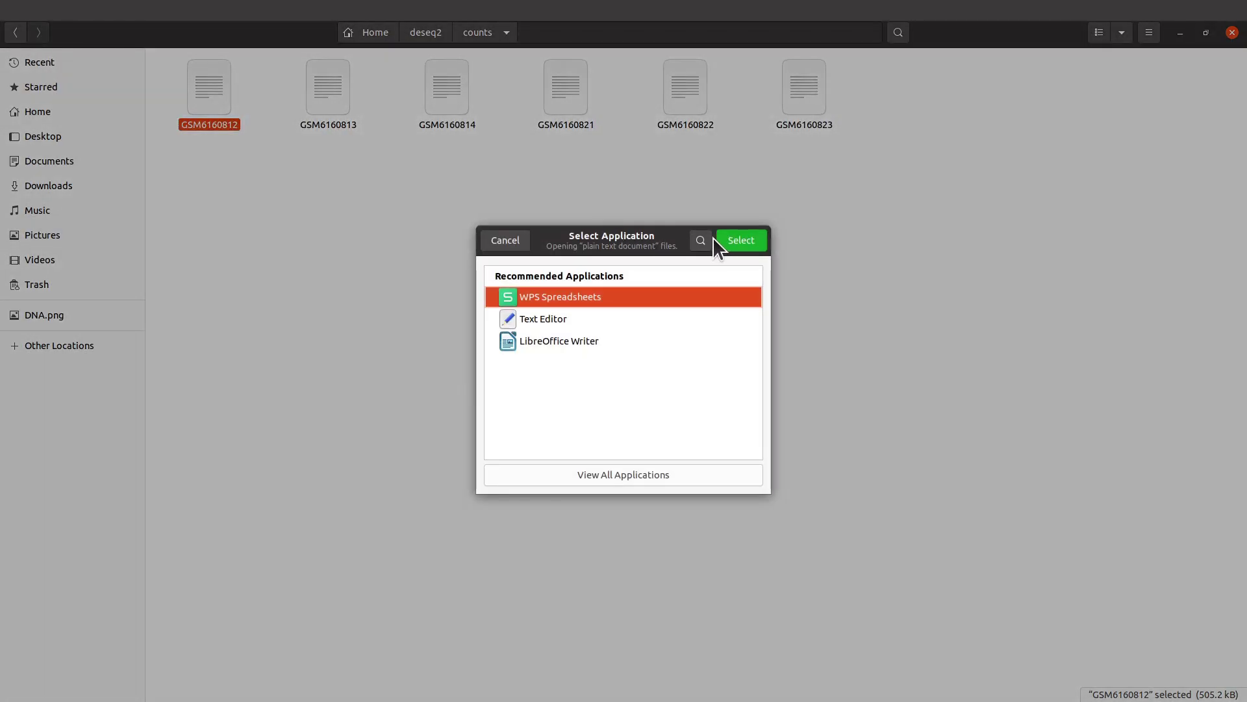
click(741, 241)
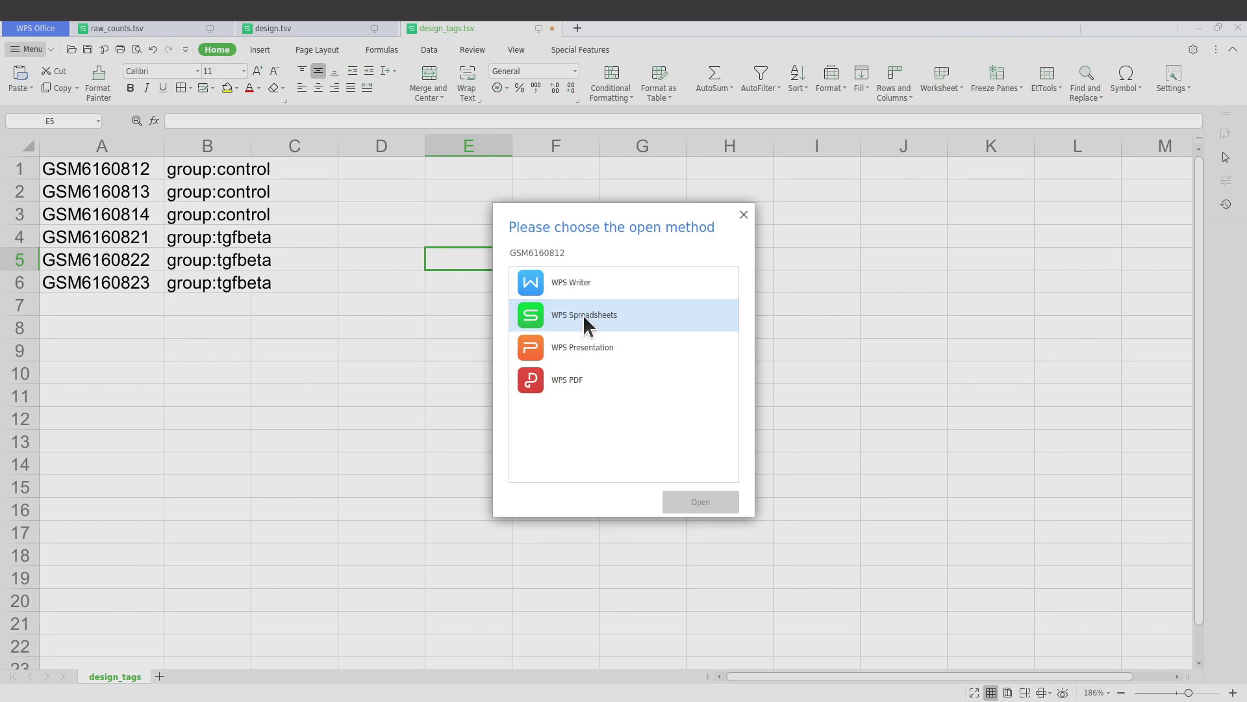
double_click(641, 311)
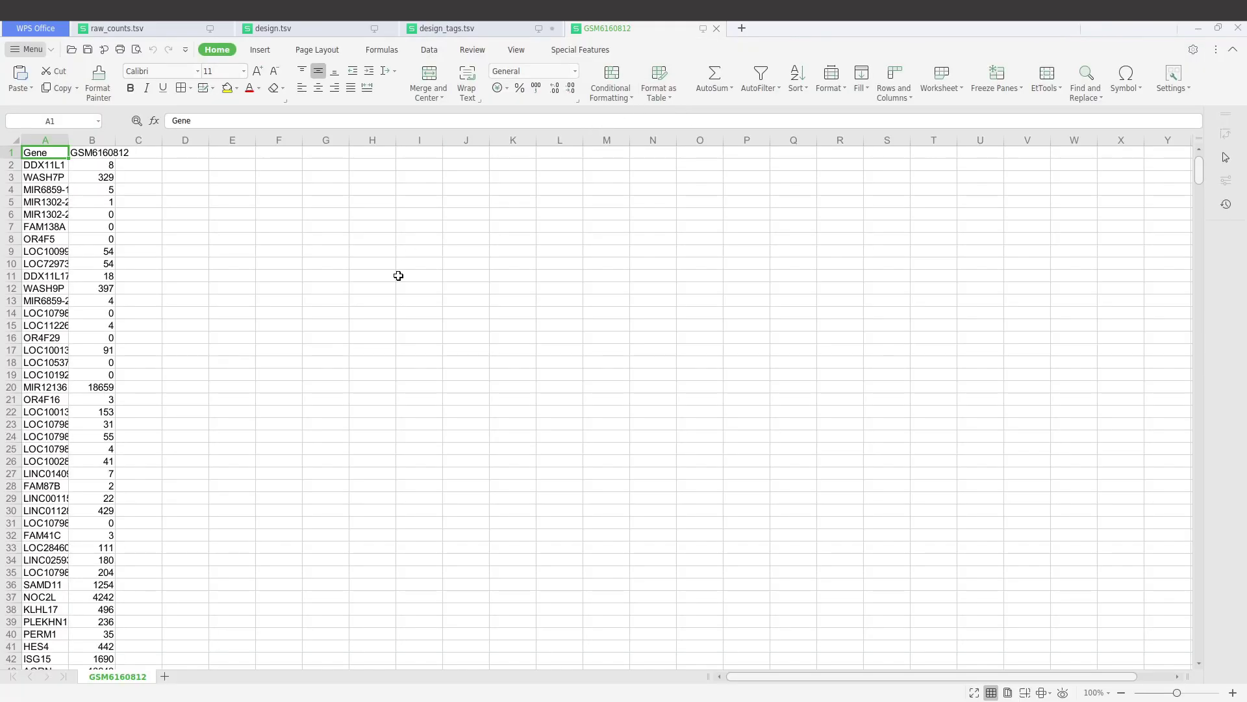
double_click(69, 141)
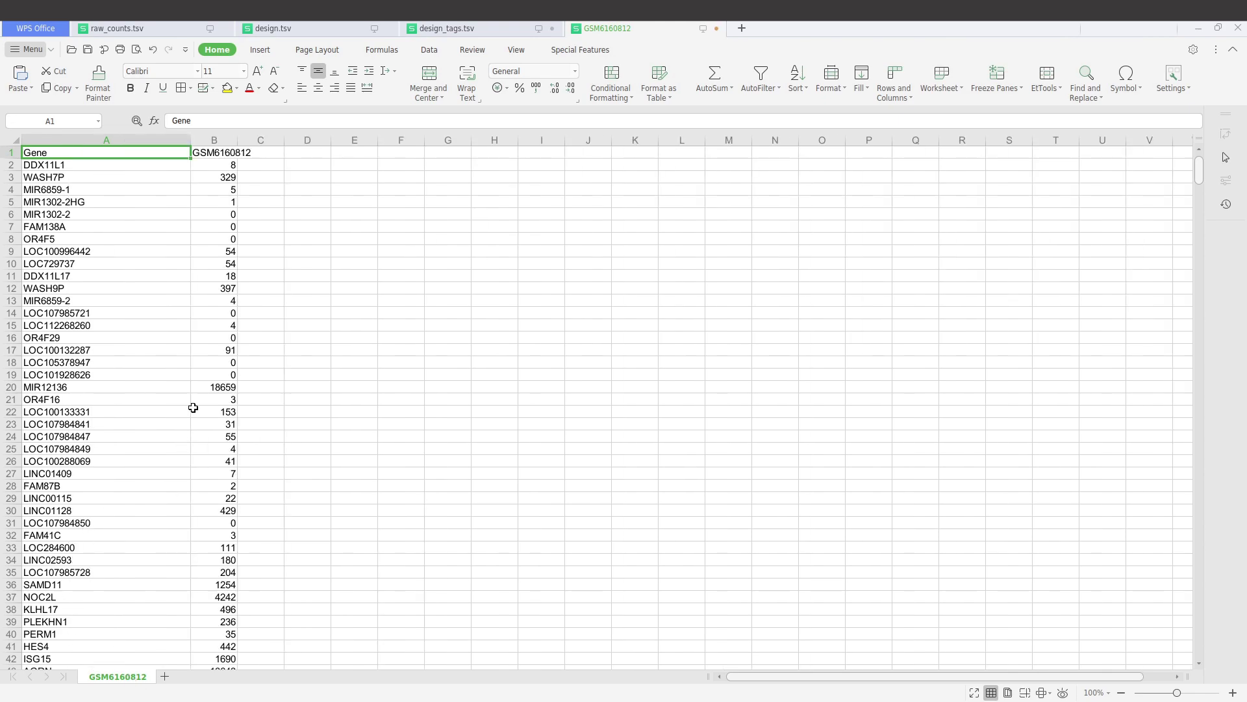
click(226, 156)
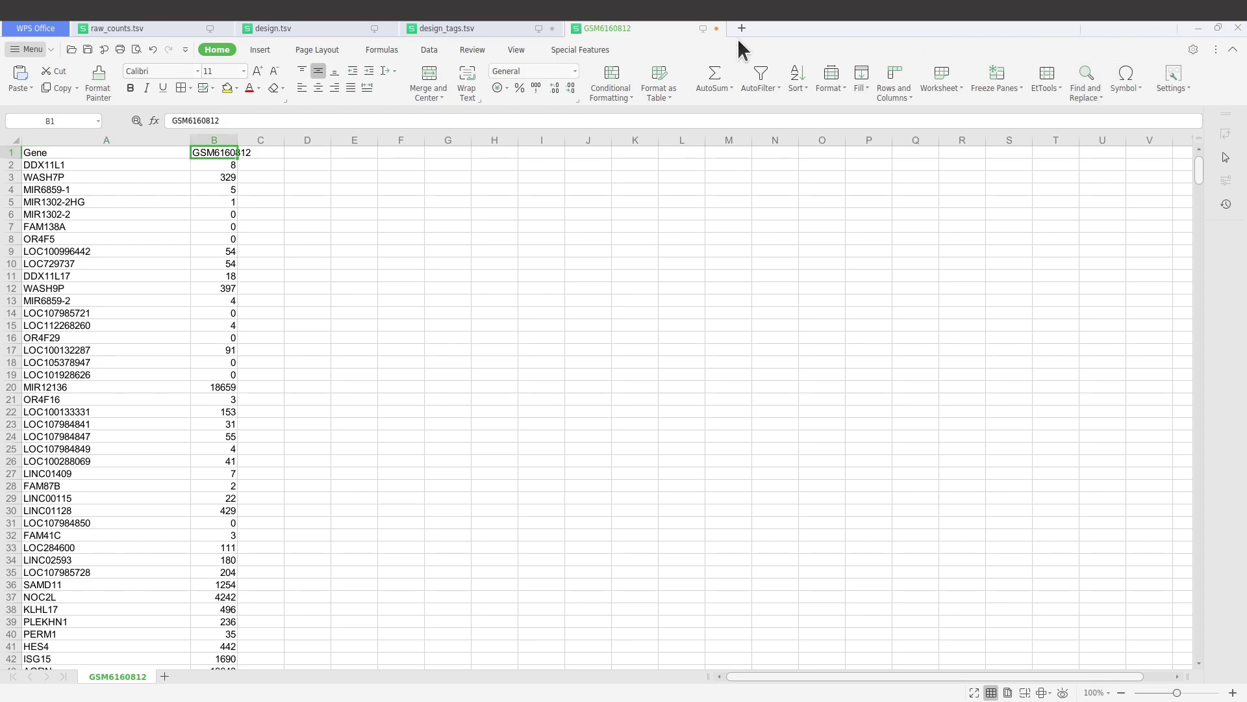
Return to the deseq2 folder in the file manager and open design_tags.tsv to examine its sample and group tag columns
key(alt+Tab)
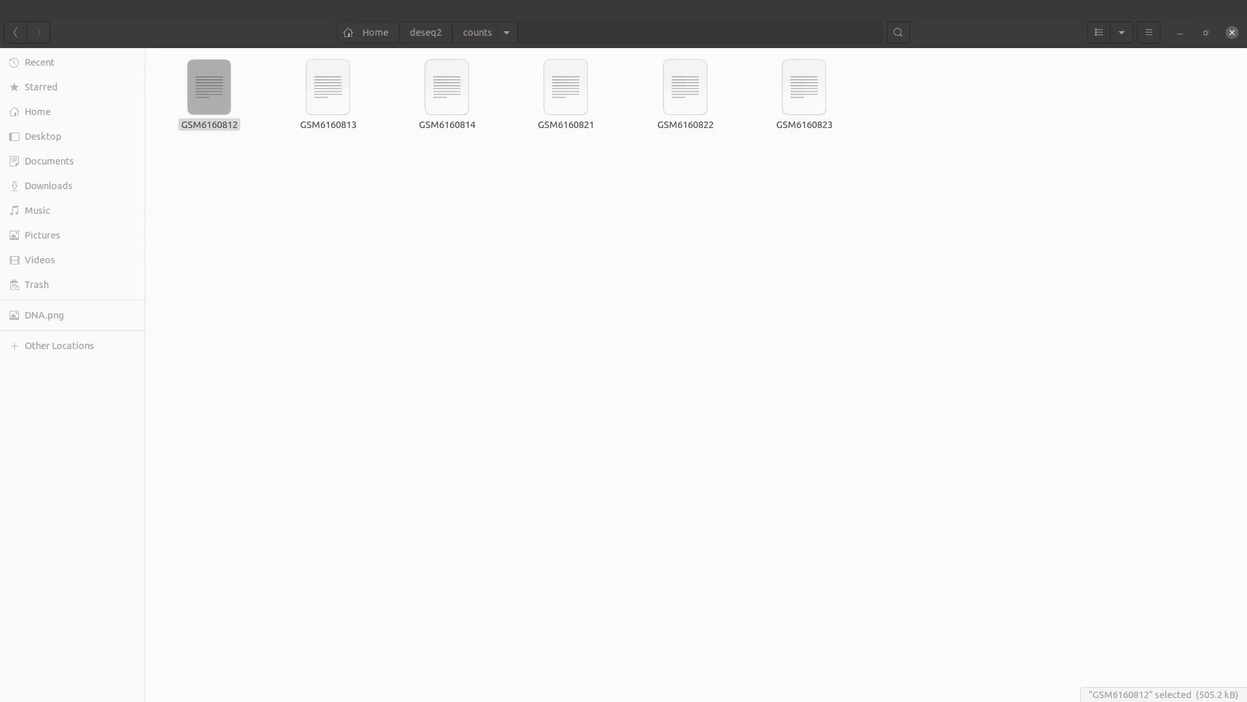
click(858, 148)
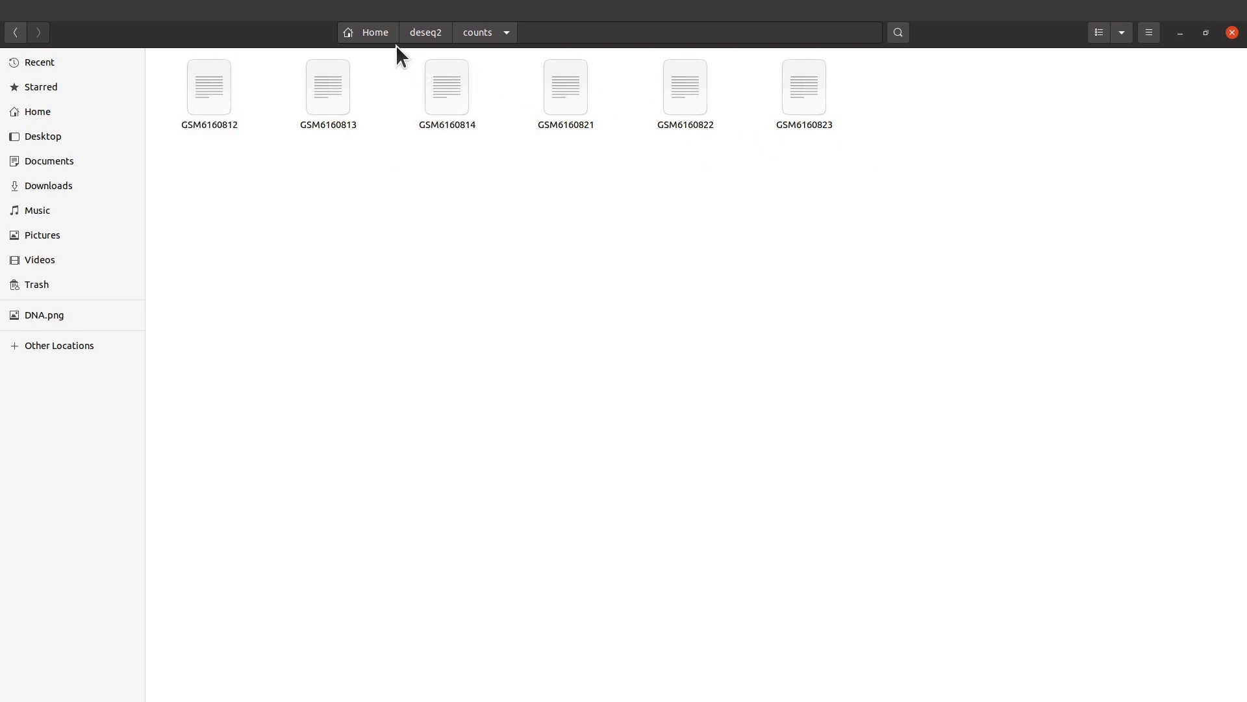
click(416, 30)
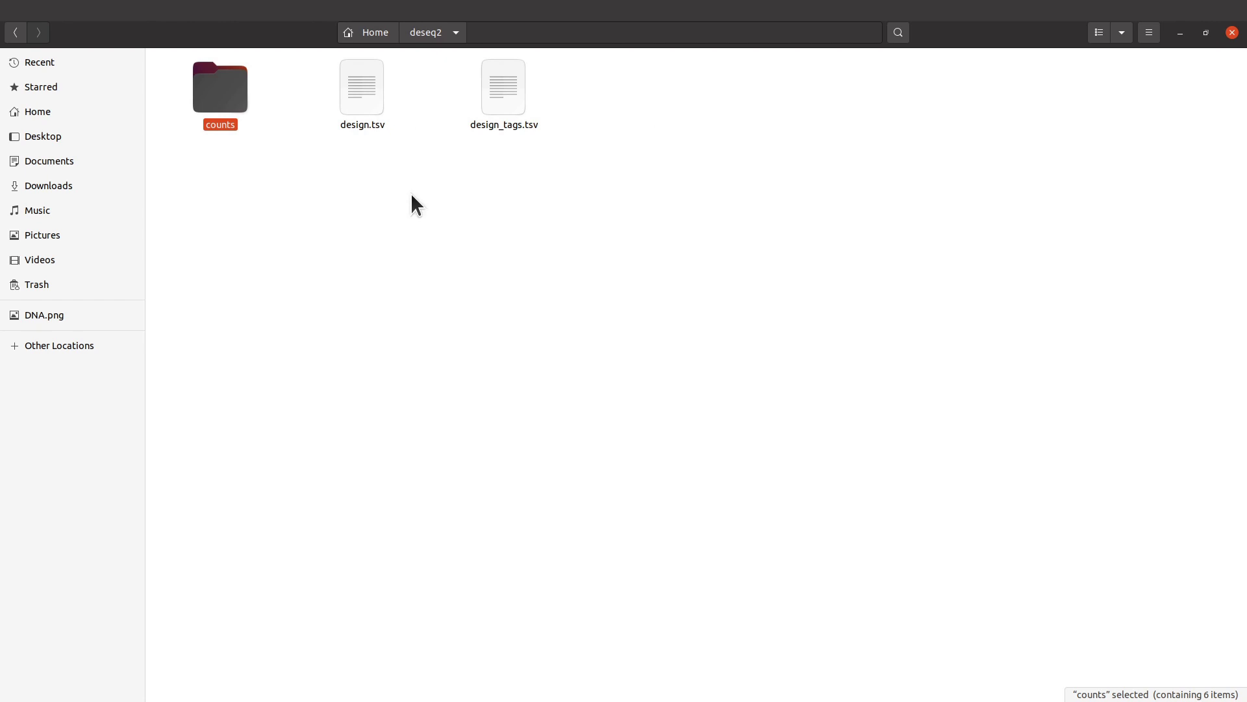
click(493, 110)
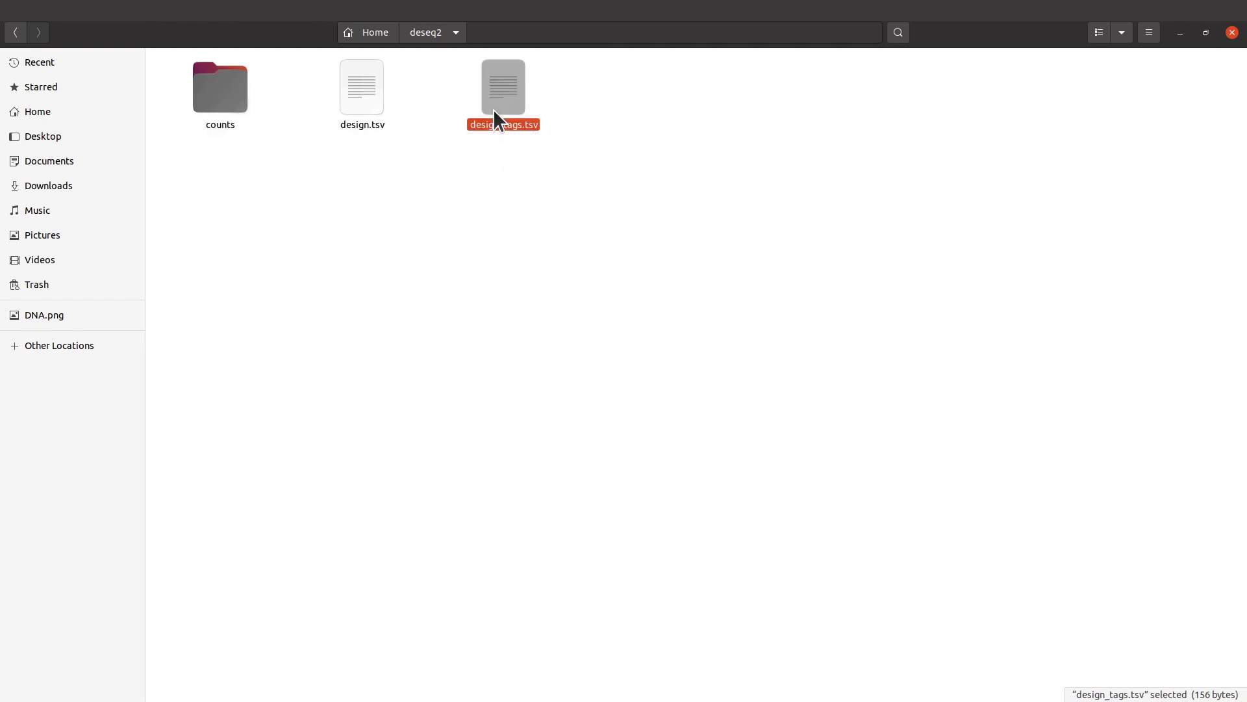
double_click(494, 110)
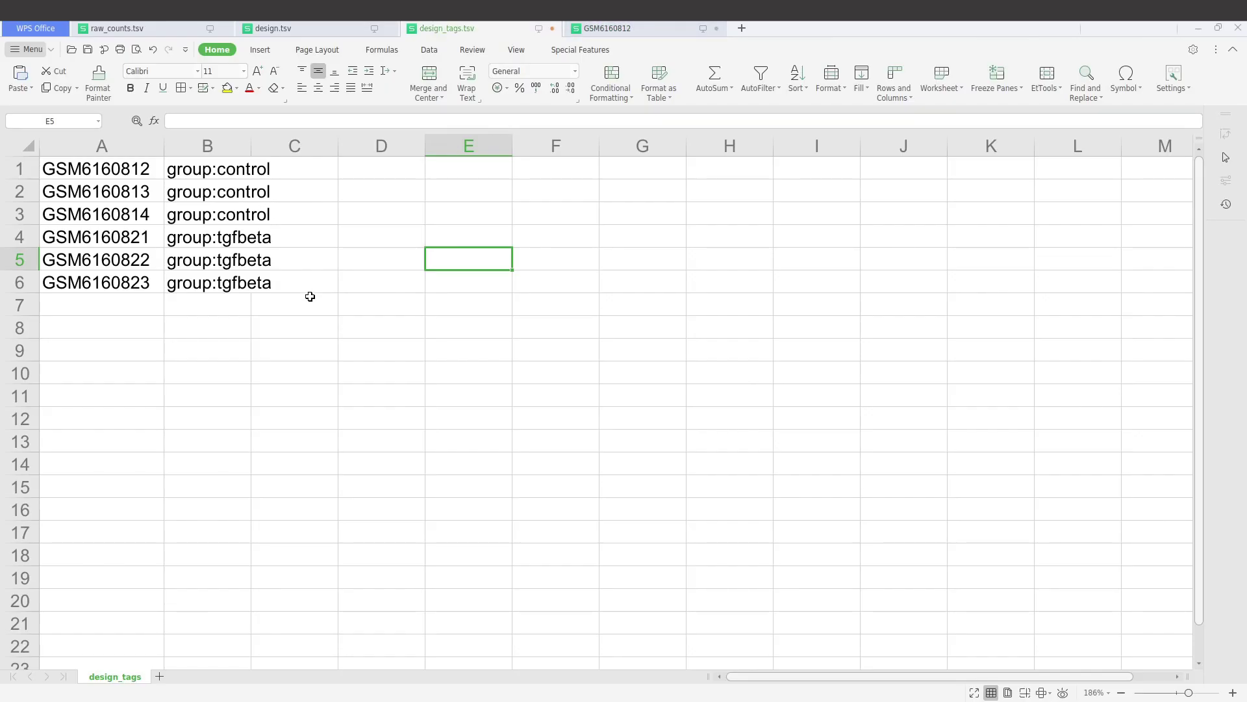
click(355, 340)
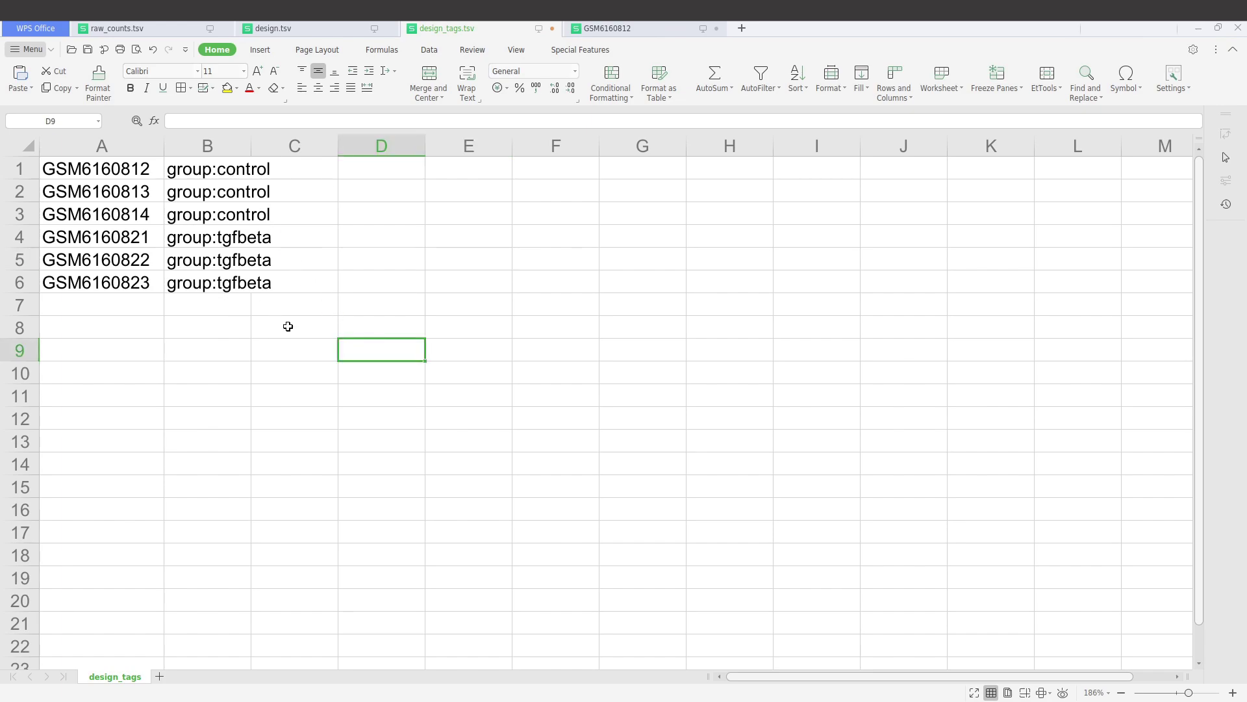
Compare the layouts of design.tsv, the GSM6160812 counts and design_tags.tsv, and switch back to Galaxy Europe
click(300, 31)
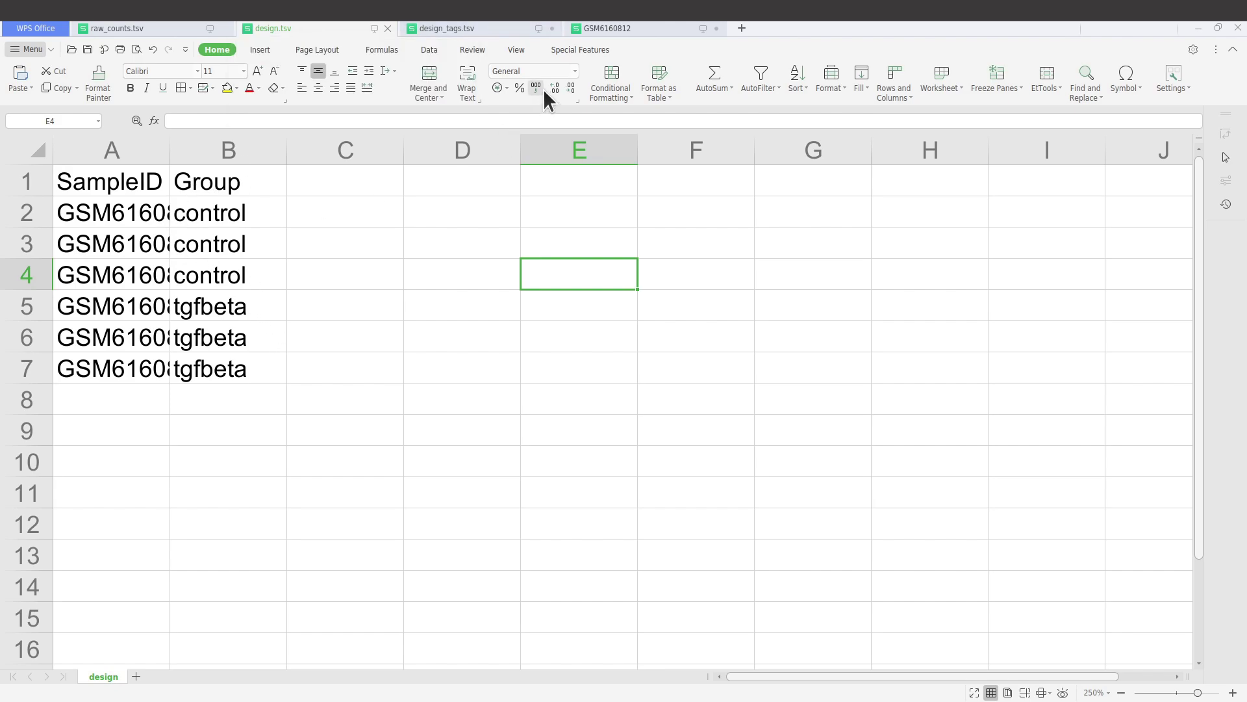
click(622, 29)
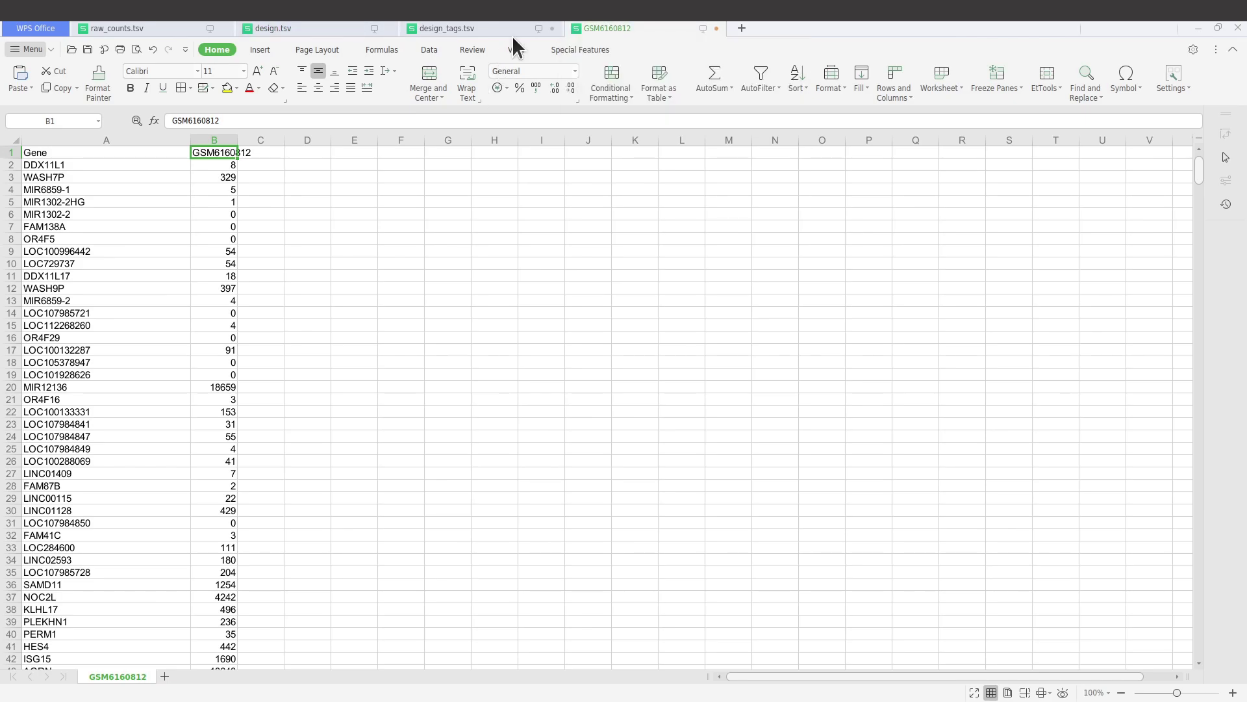
click(488, 31)
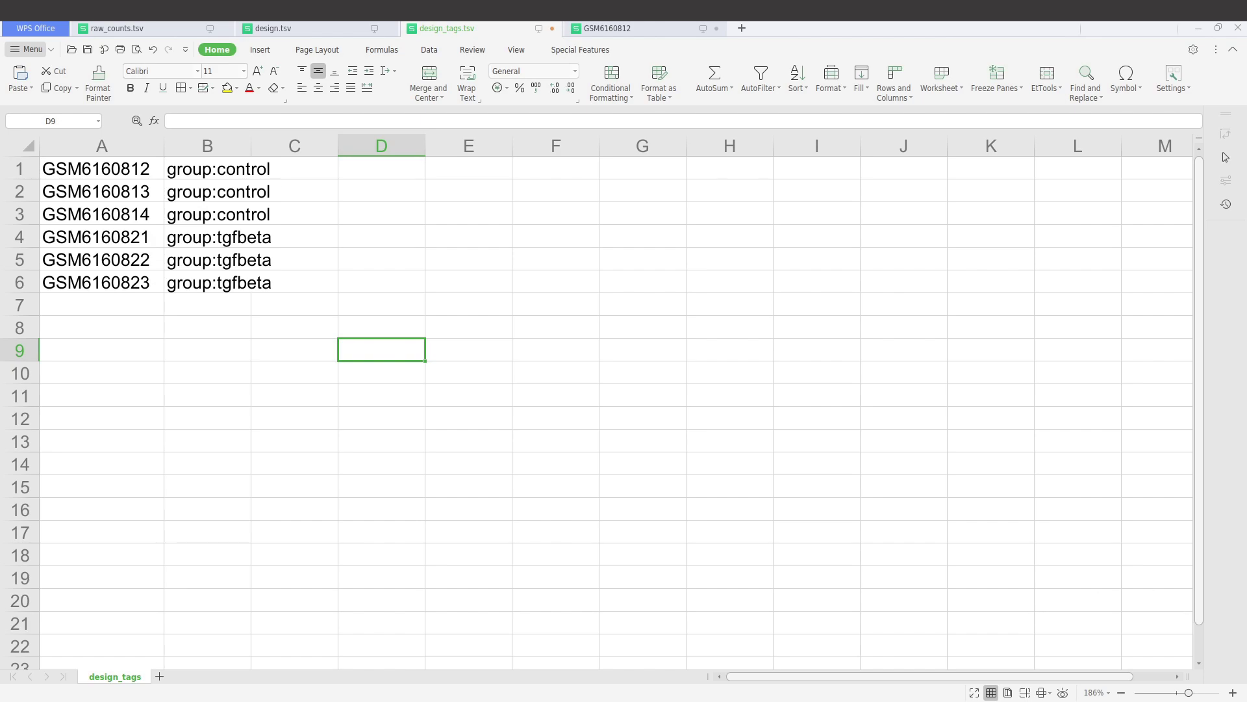
key(alt+Tab)
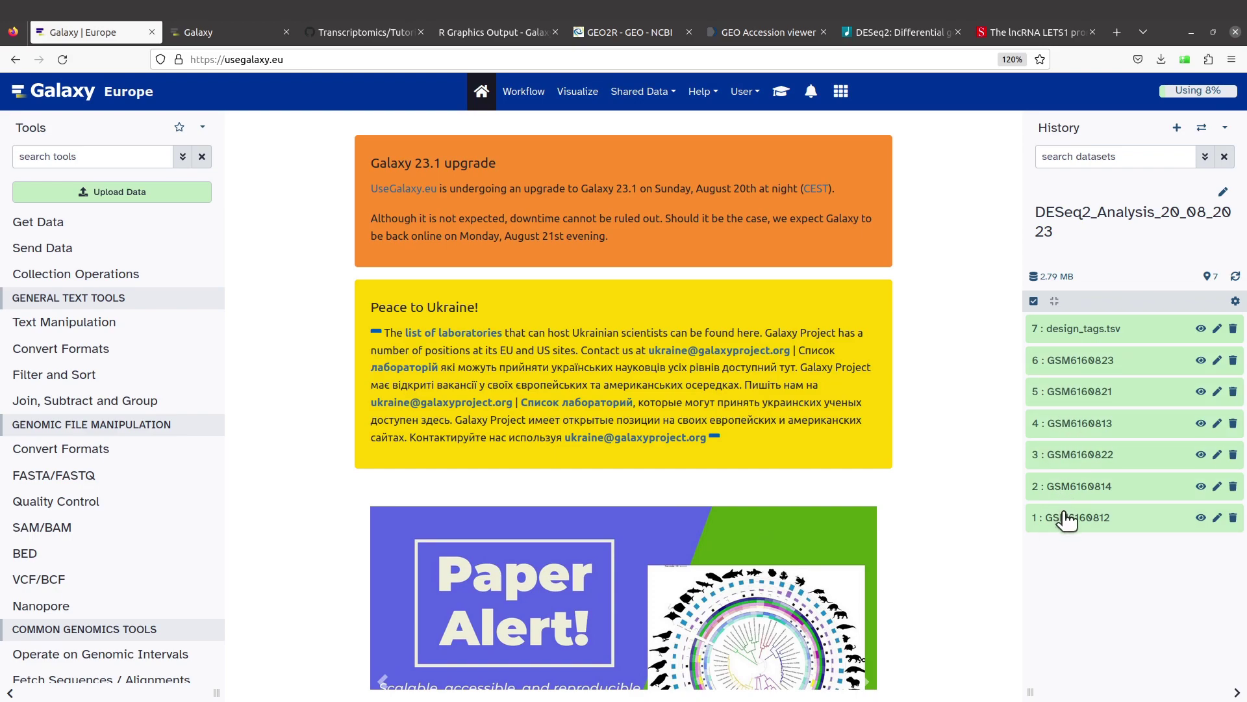
Build a dataset list named counts from the six GSM count datasets, excluding design_tags.tsv, and open the collection
click(1034, 301)
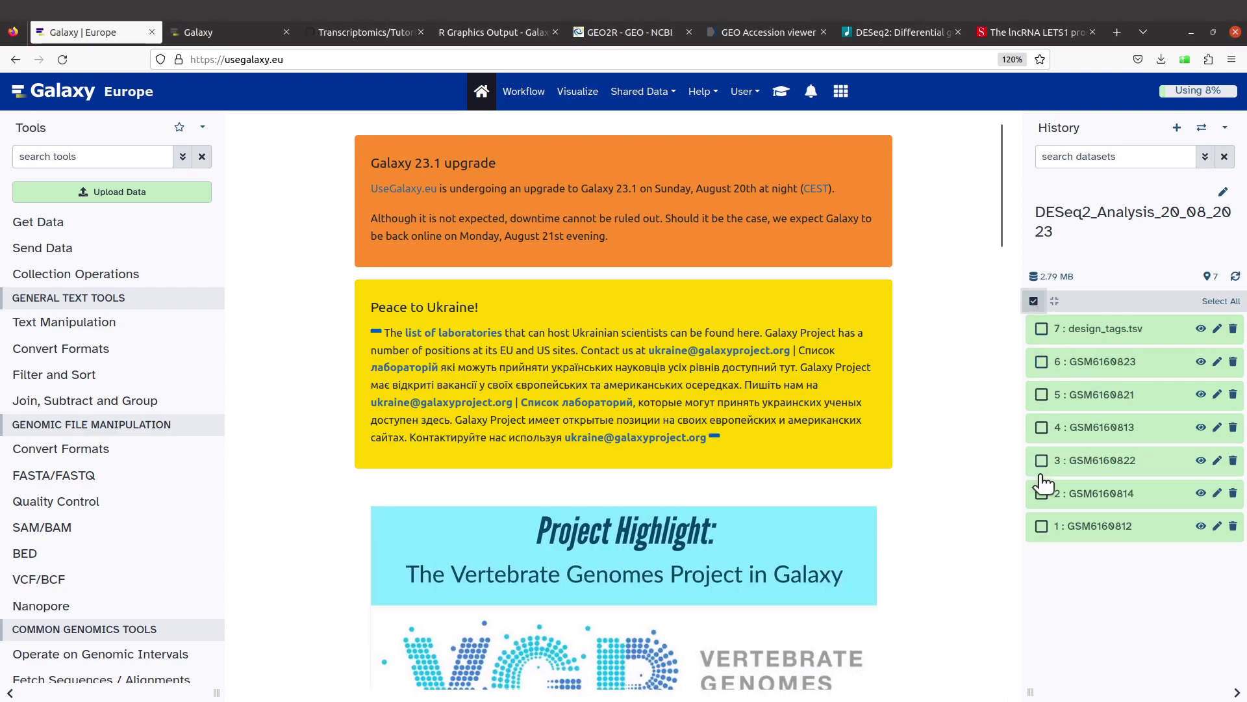
click(1042, 526)
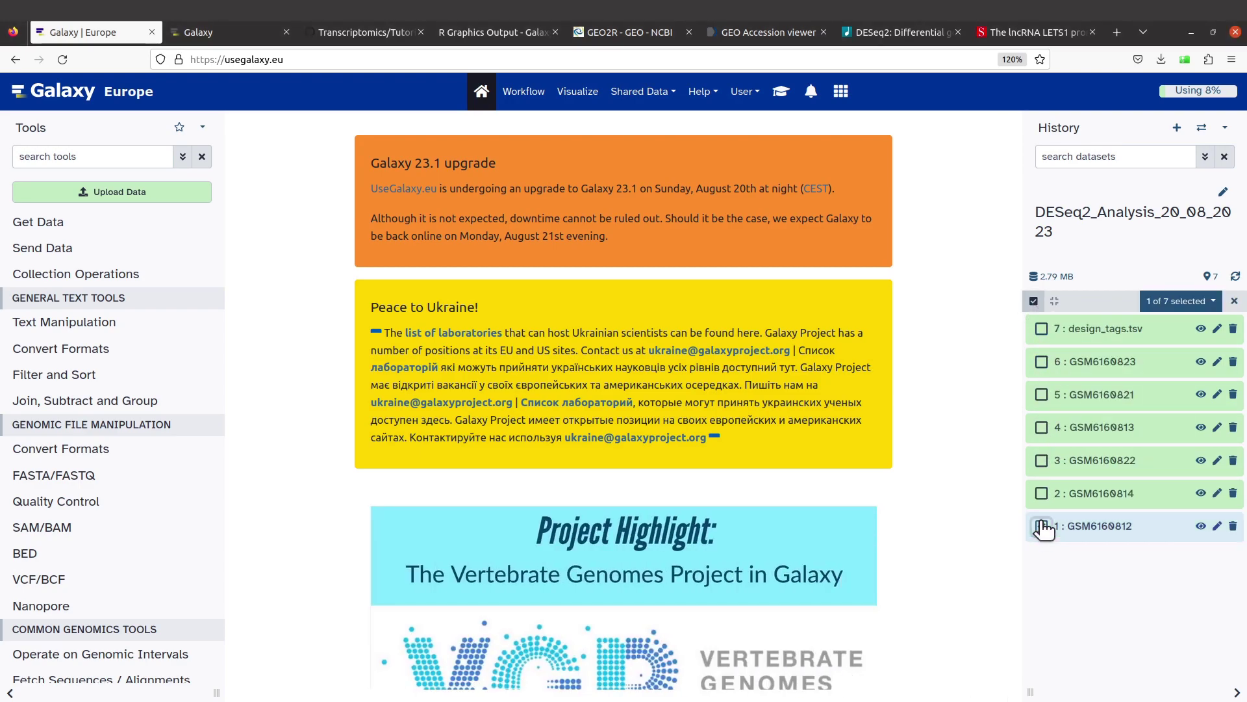
click(1042, 493)
click(1042, 461)
click(1042, 428)
click(1042, 395)
click(1043, 361)
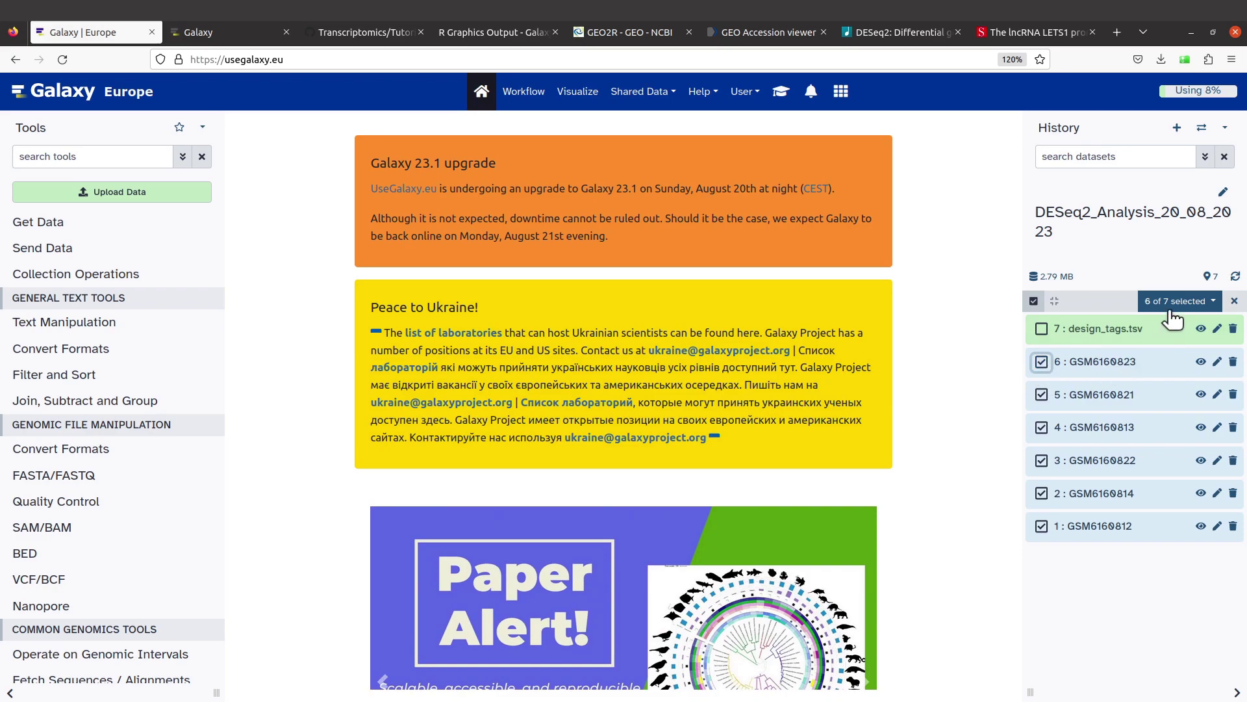
key(ctrl+plus)
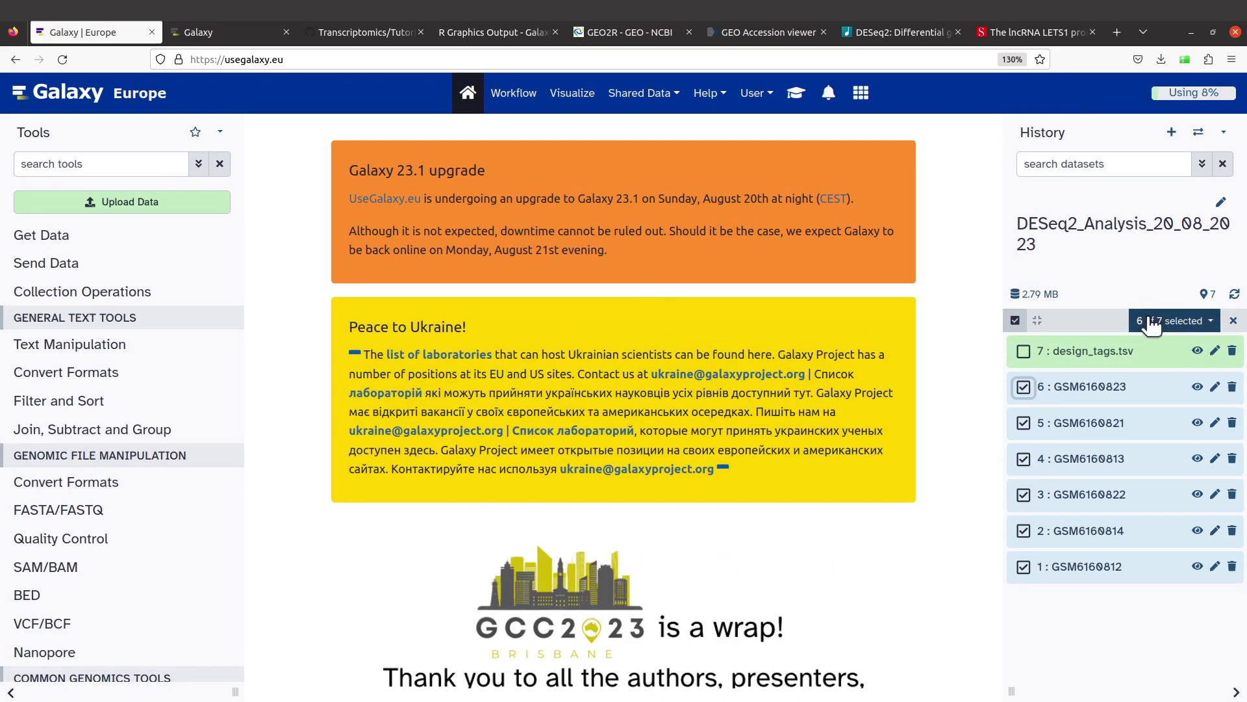
click(1212, 325)
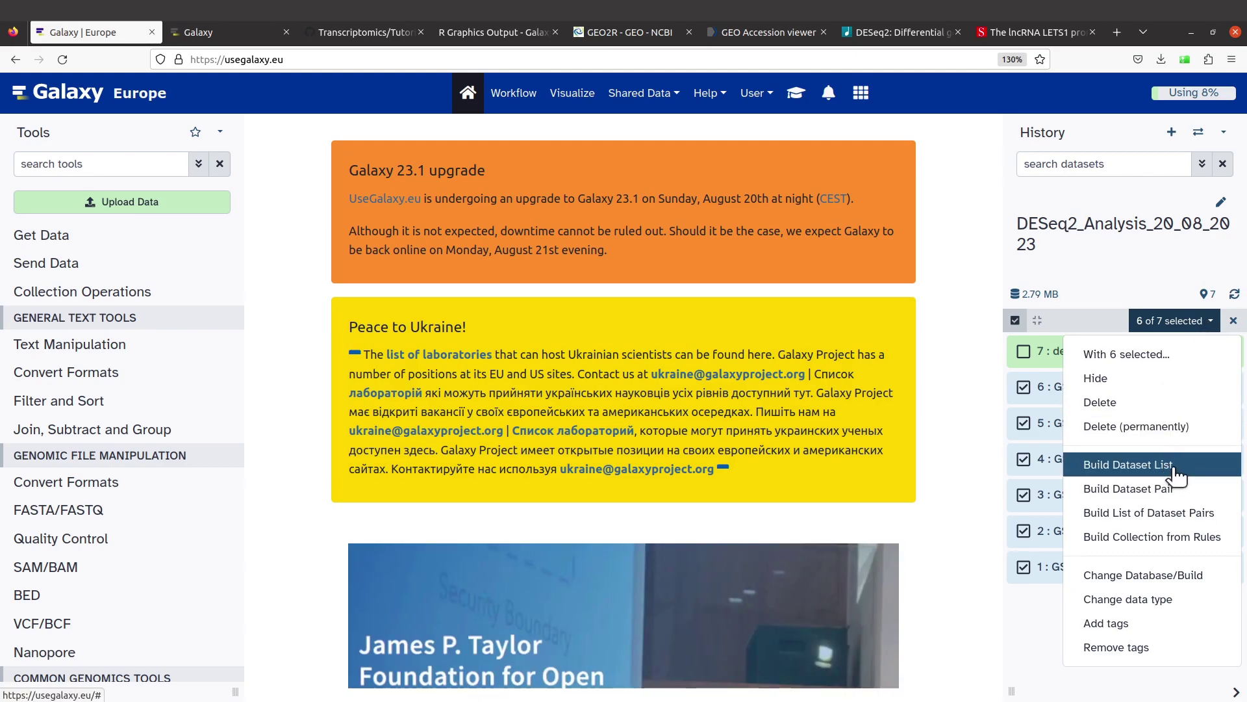
click(1174, 466)
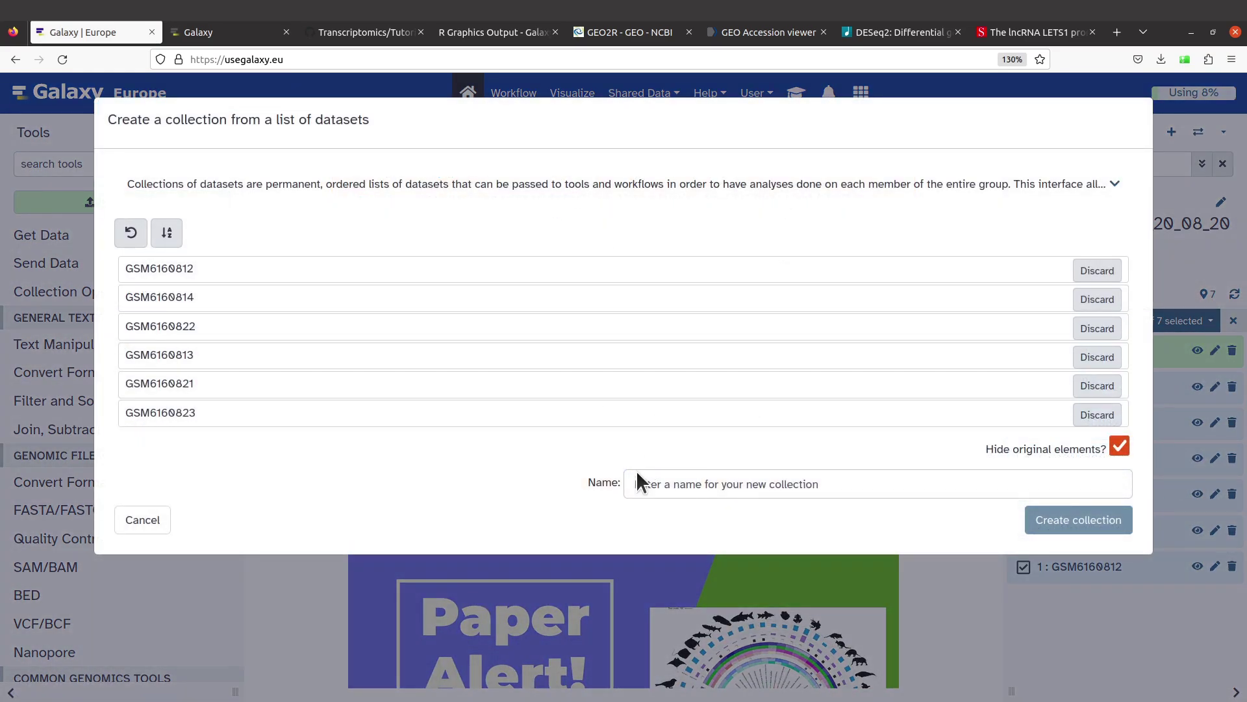
click(668, 492)
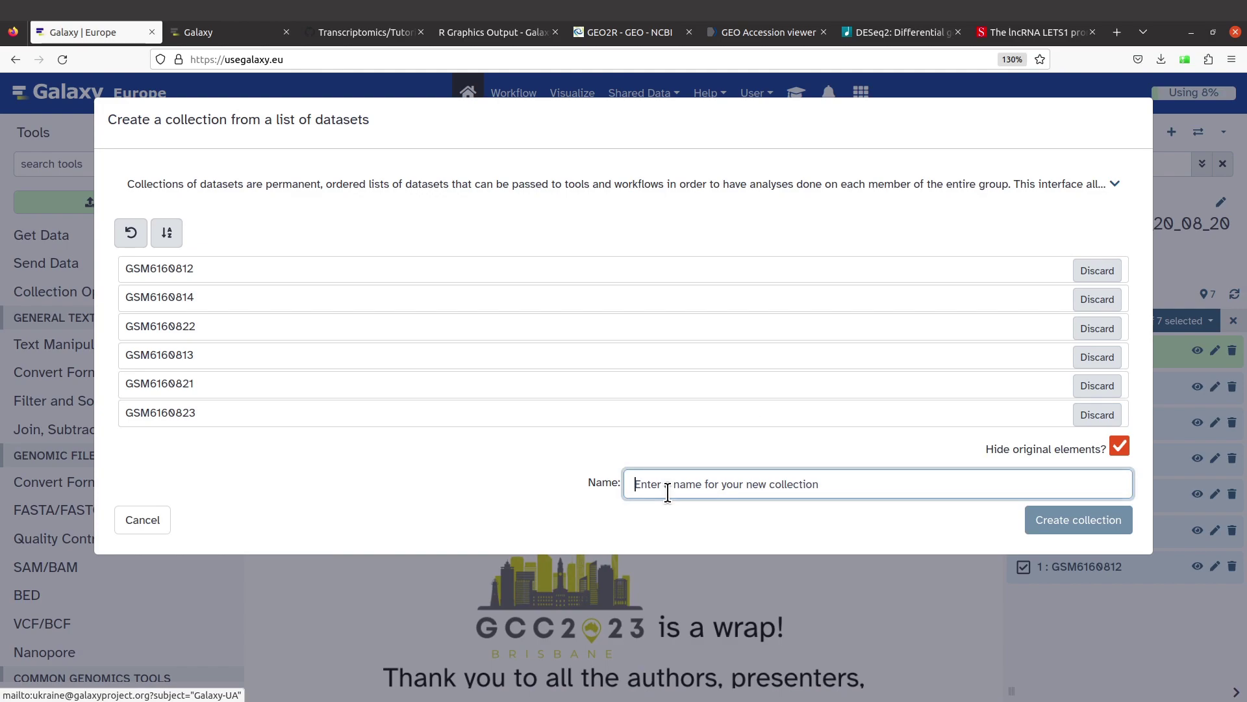
text(counts)
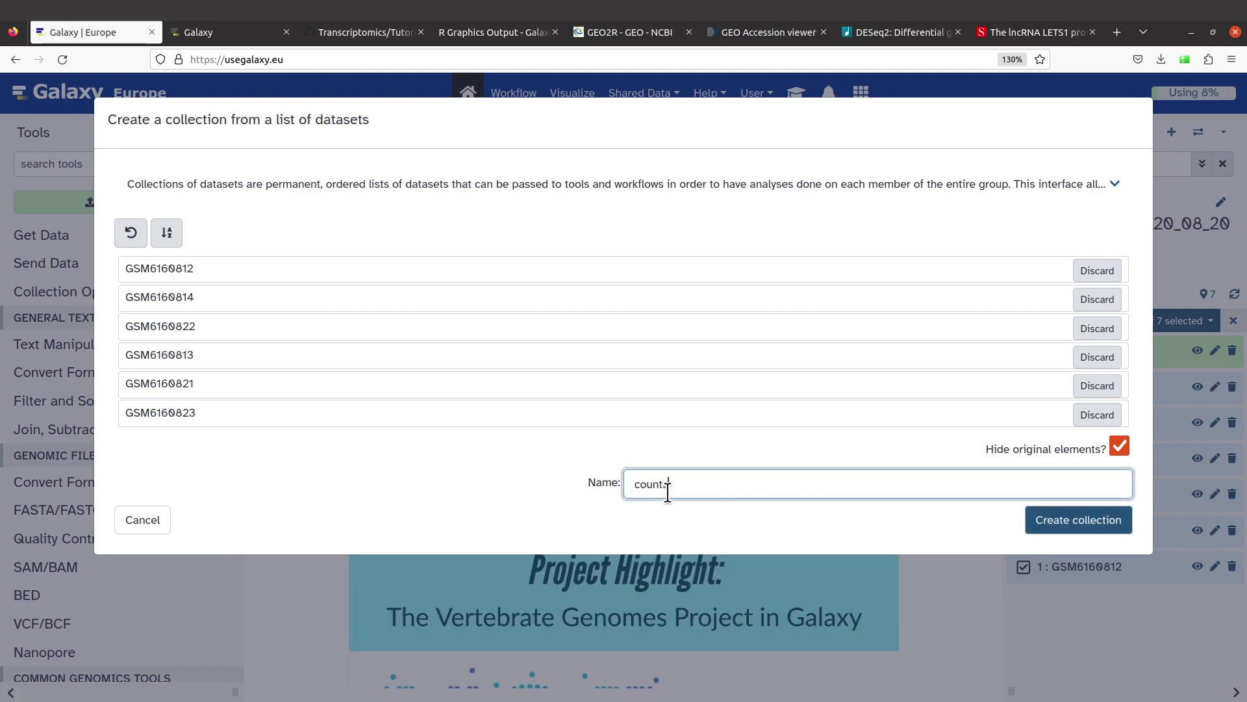
click(1078, 523)
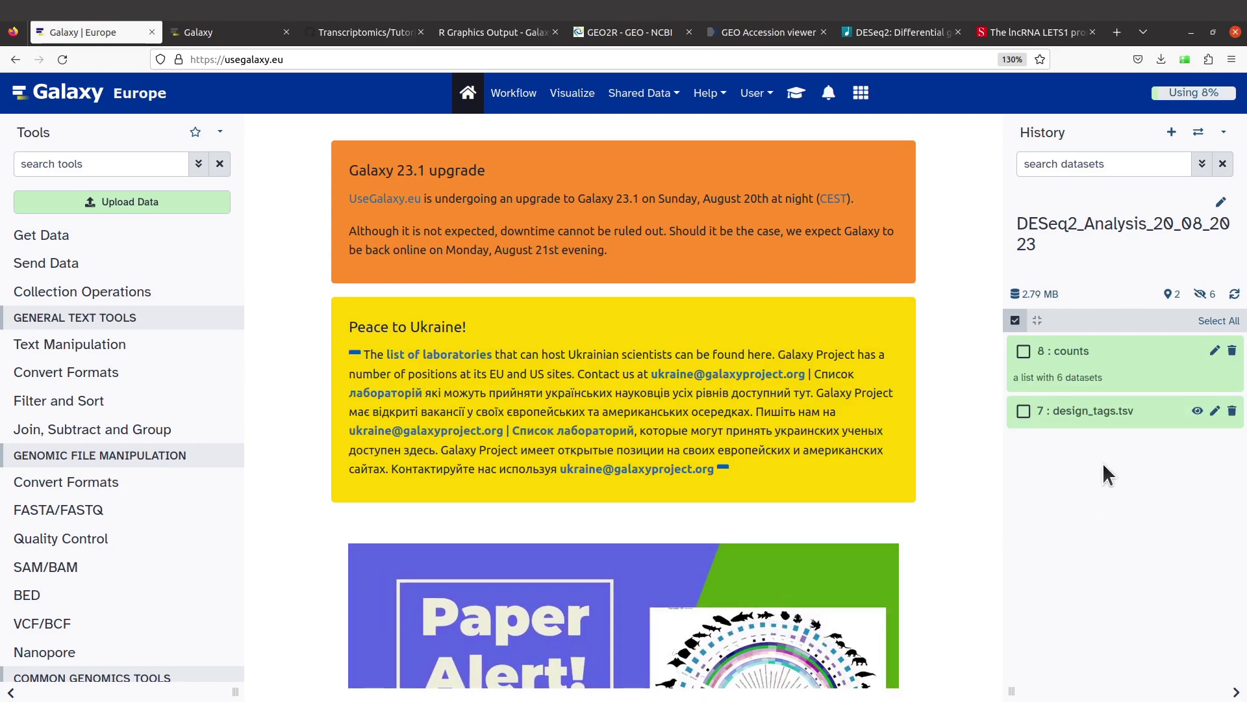
click(1098, 353)
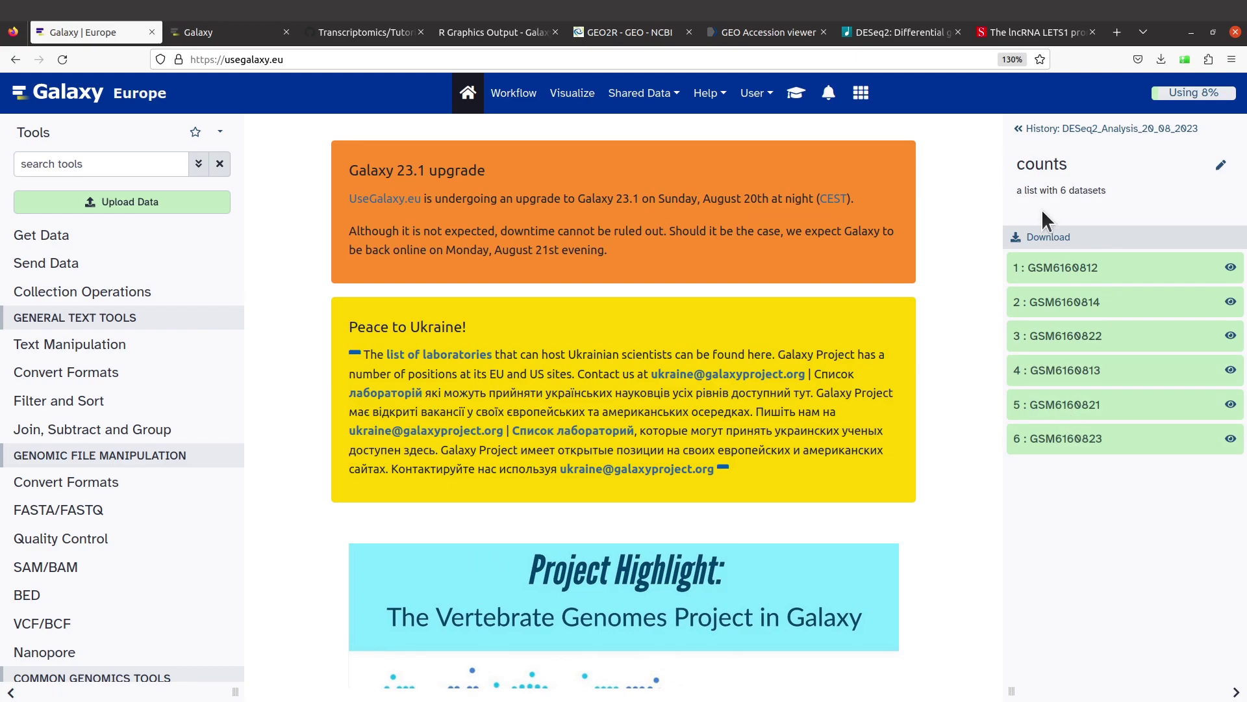
Return from the counts collection to the history, search the tools for tag elements and open the Tag elements tool
click(1022, 136)
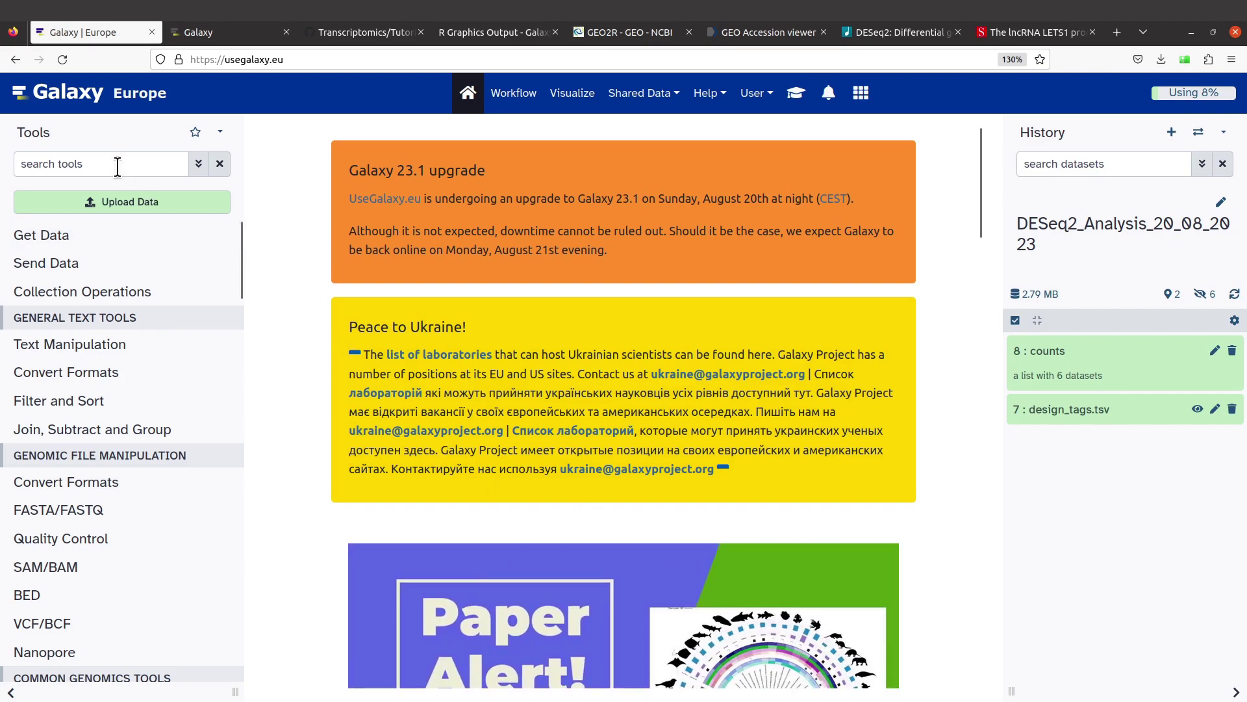
click(116, 167)
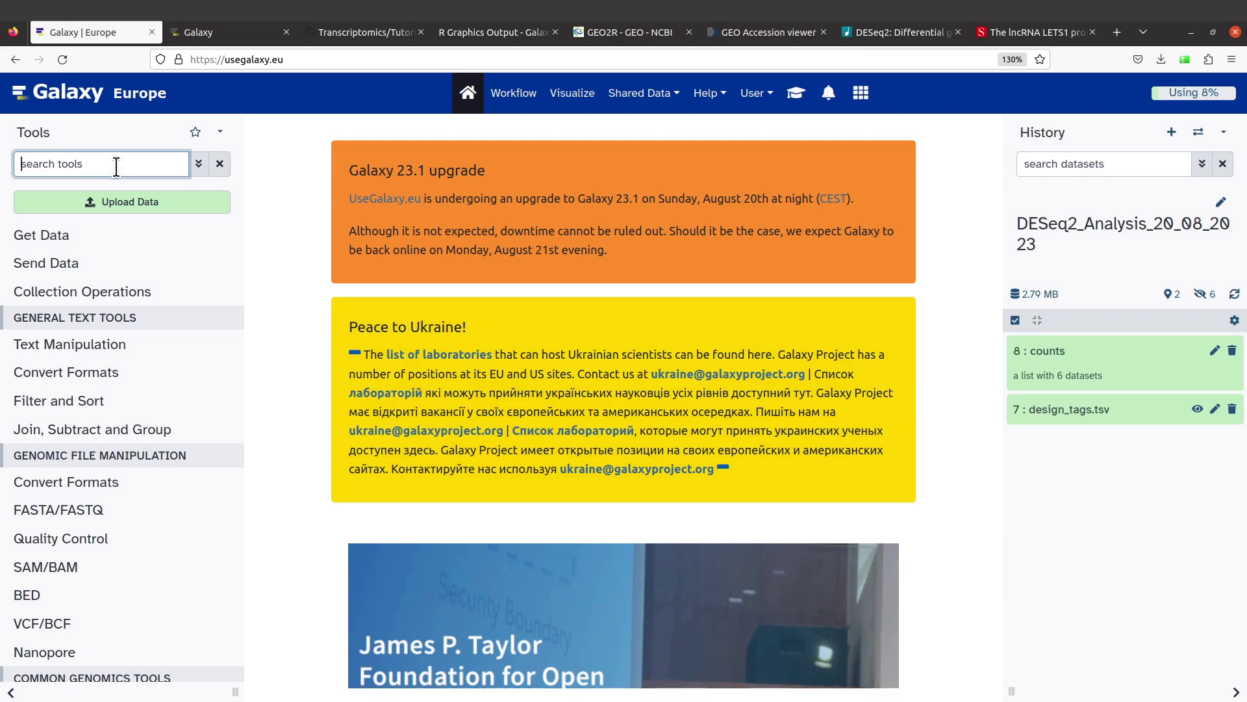
text(tag)
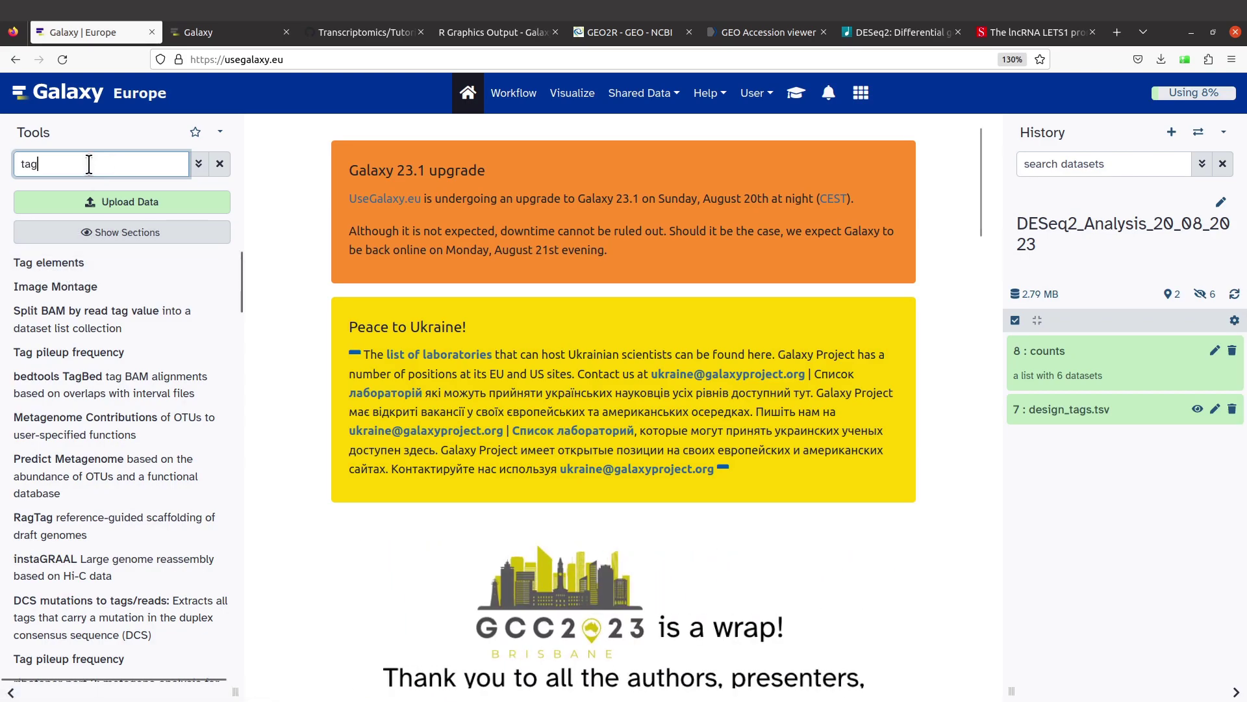
text(elements)
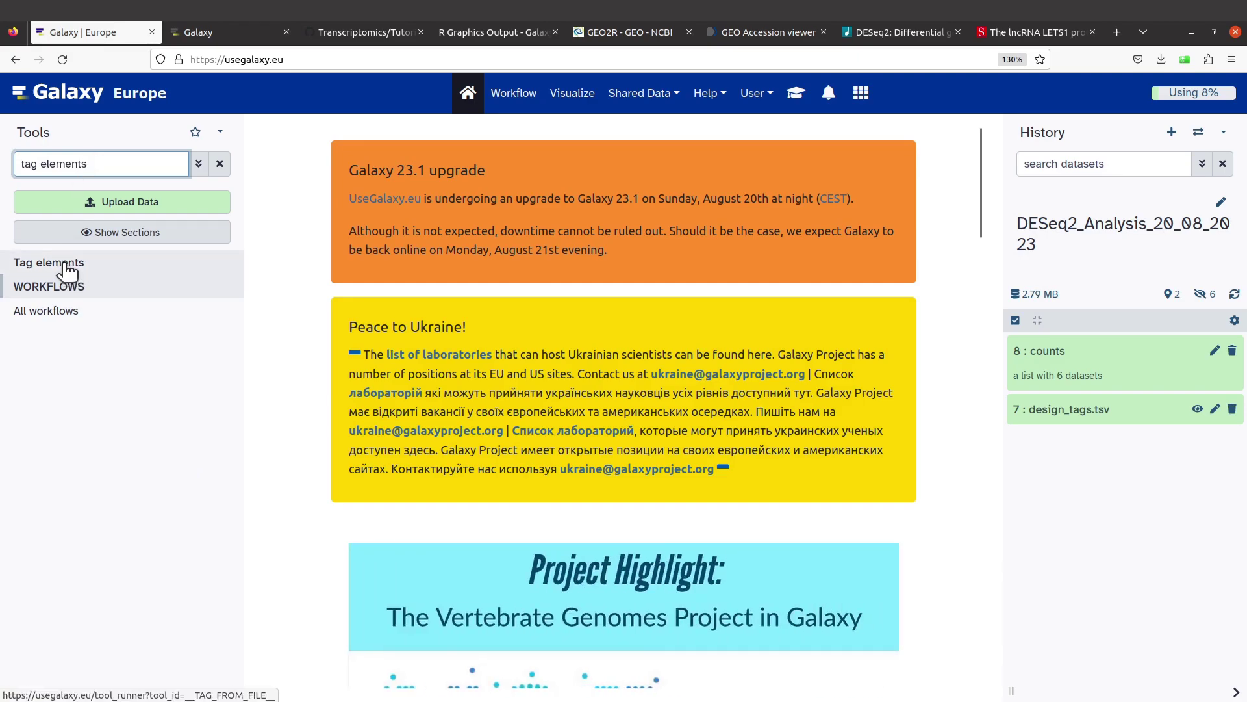
key(BackSpace)
key(BackSpace)
key(BackSpace)
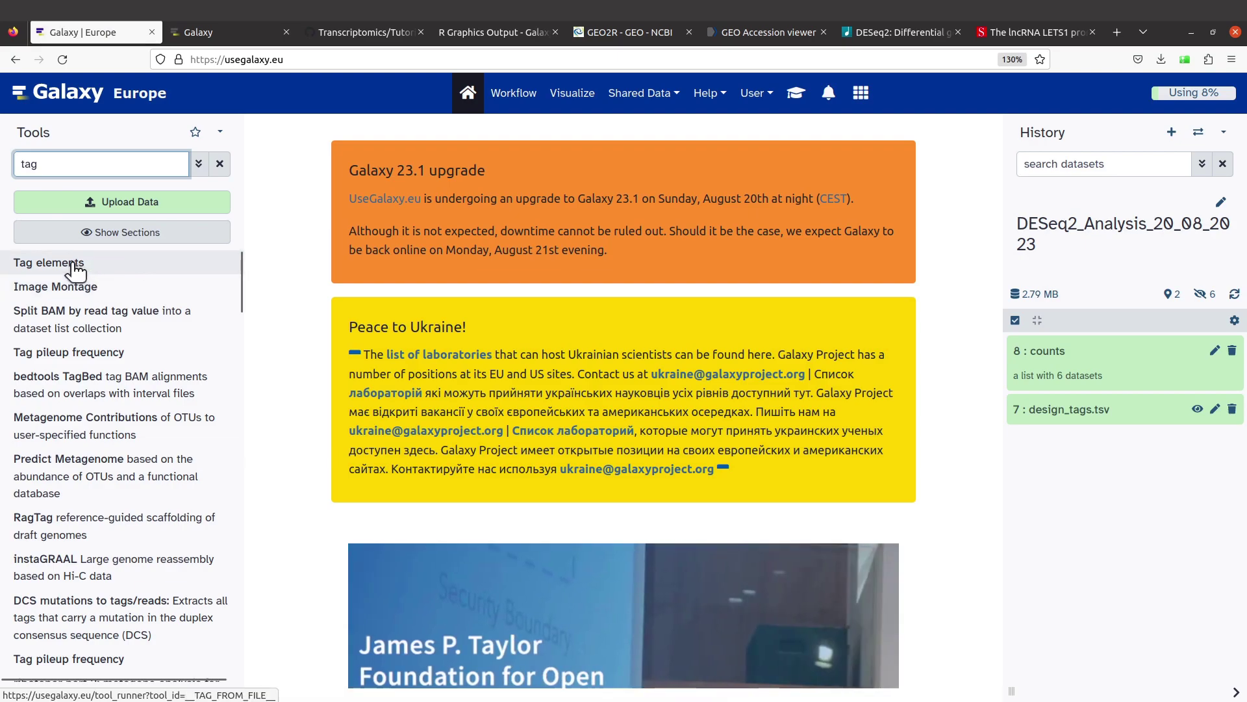
click(70, 267)
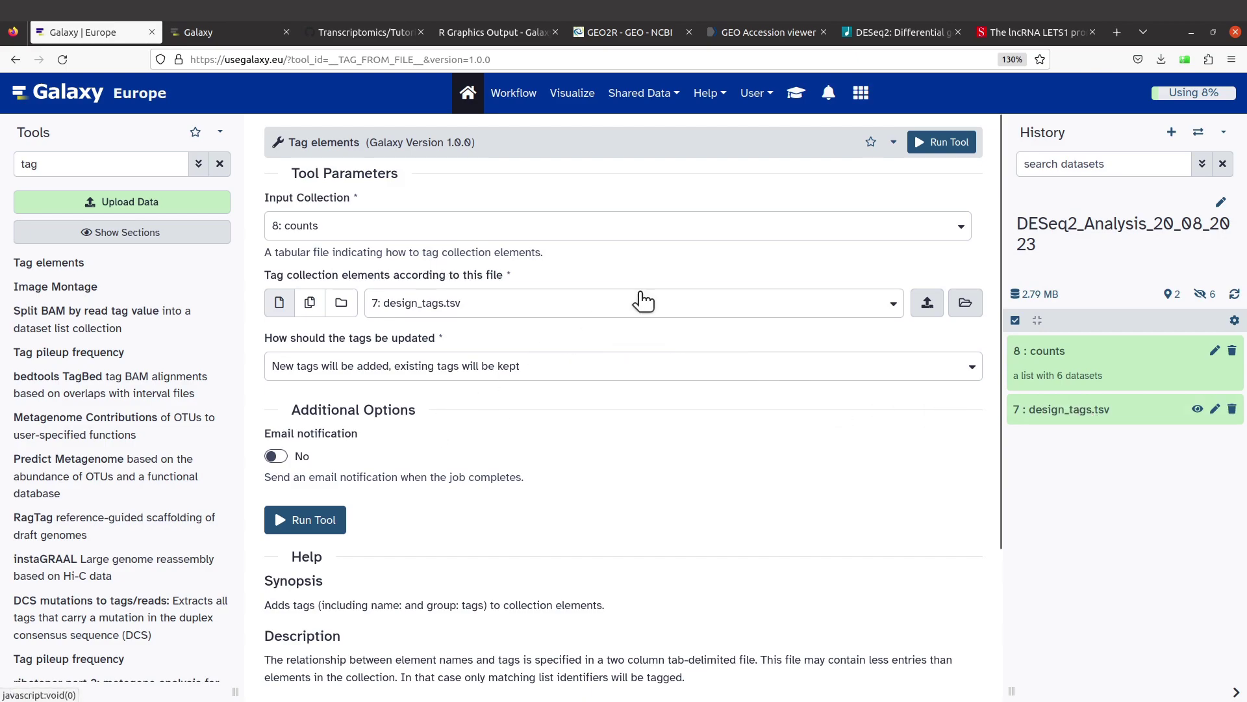
Run Tag elements on the counts collection with design_tags.tsv, check the group tags in the tagged collection and return to the history
click(945, 144)
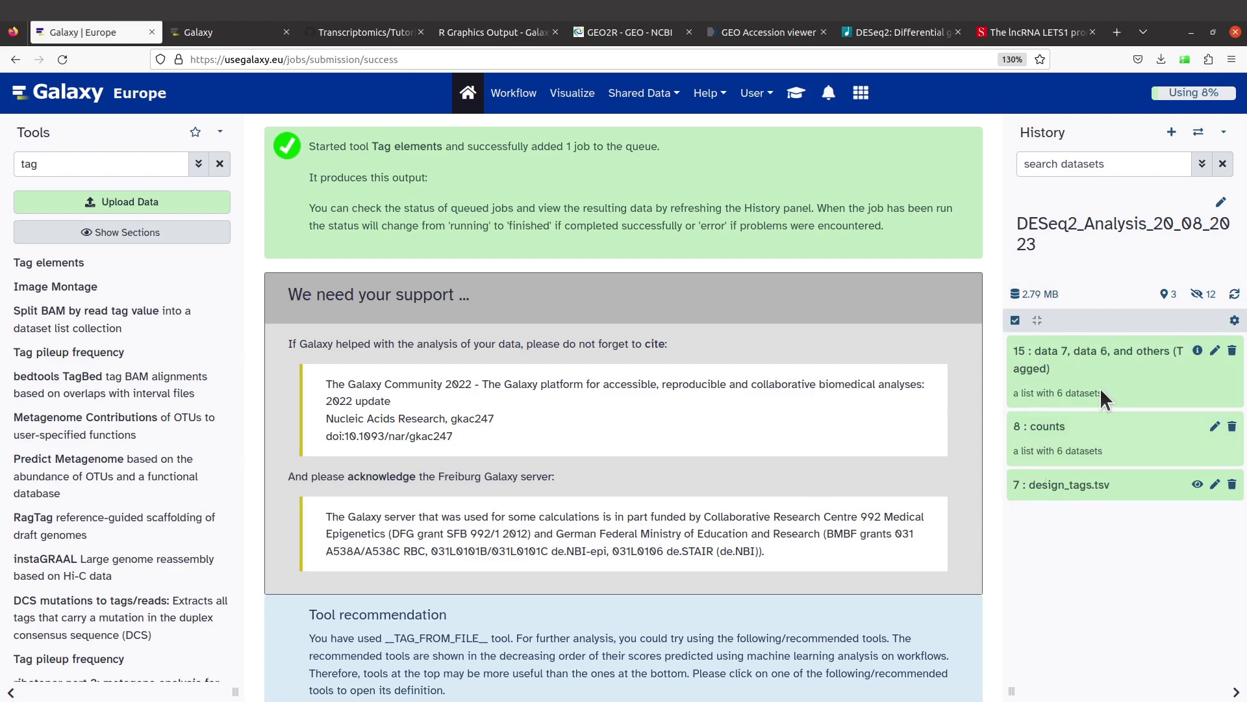
click(1106, 351)
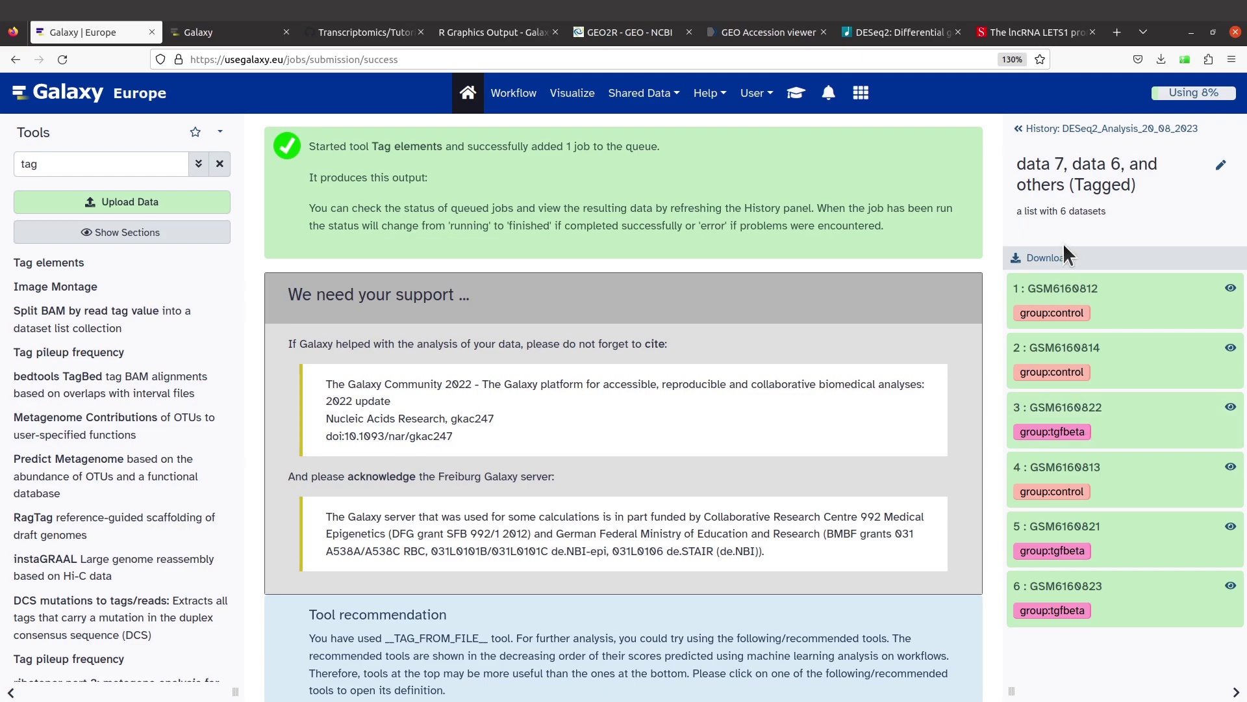
click(1019, 132)
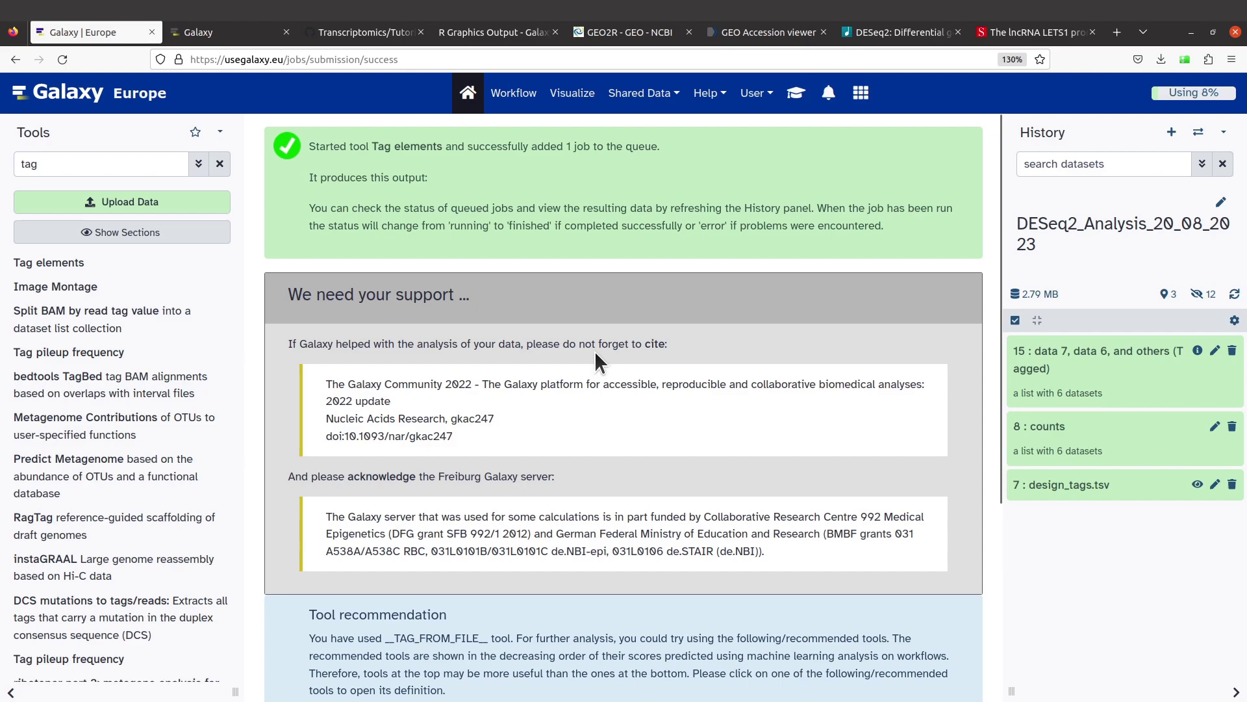
Search for deseq2, open the DESeq2 tool and set its input method to Select group tags corresponding to levels
click(143, 166)
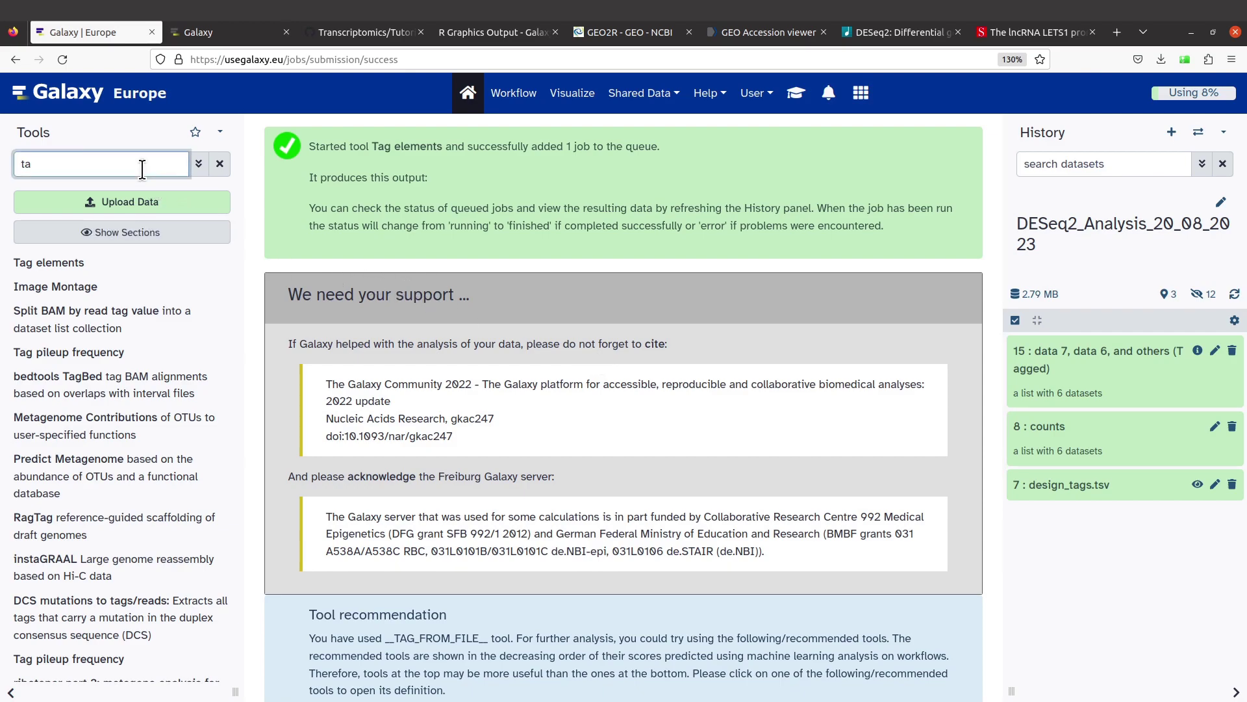
key(BackSpace)
key(BackSpace)
text(deseq2)
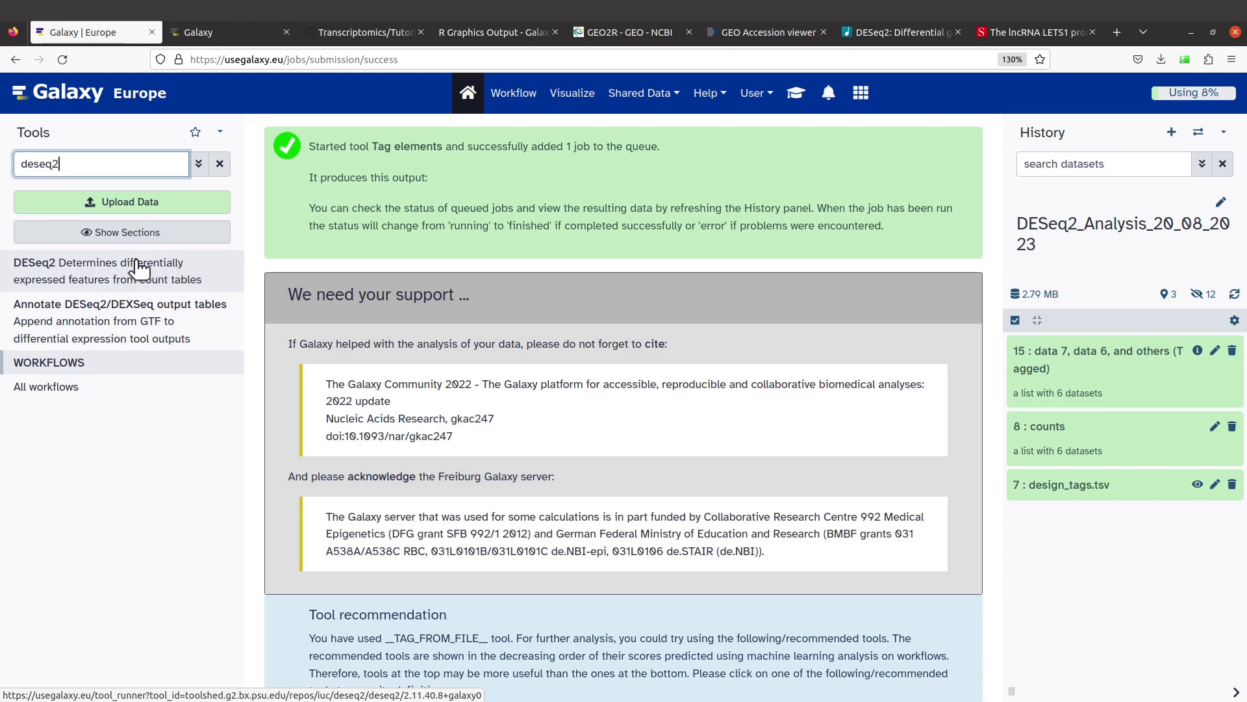
click(104, 271)
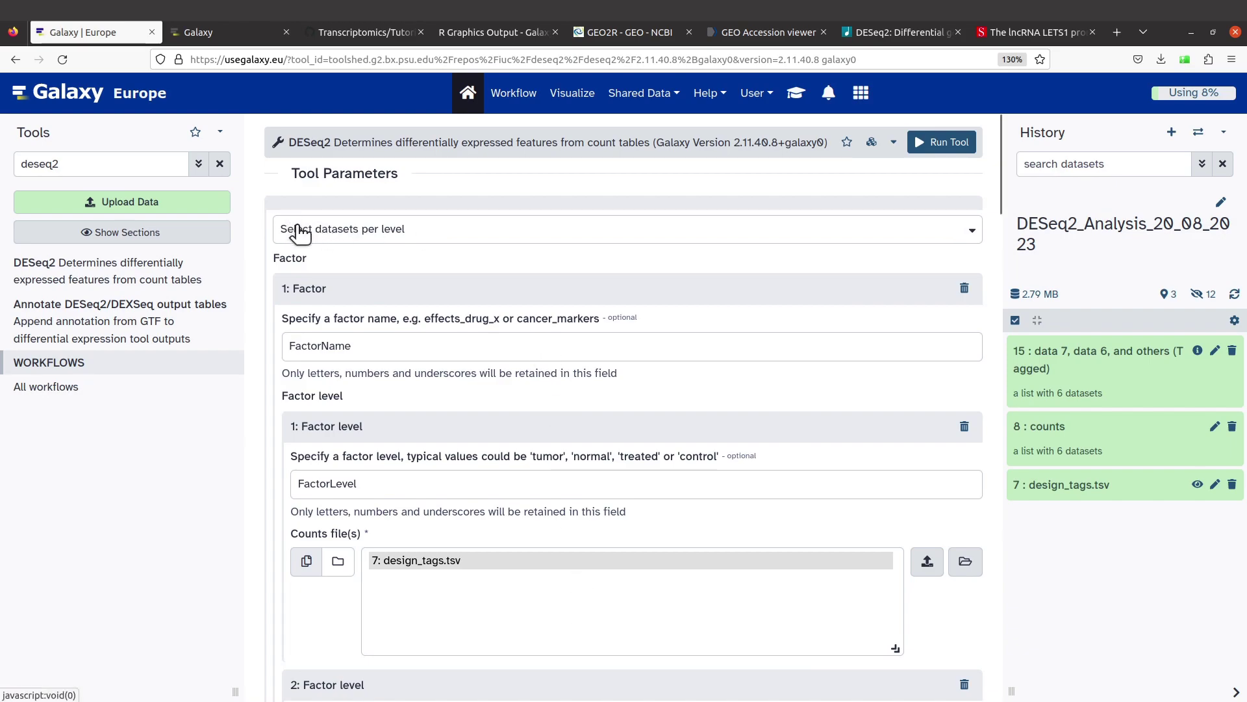
click(431, 234)
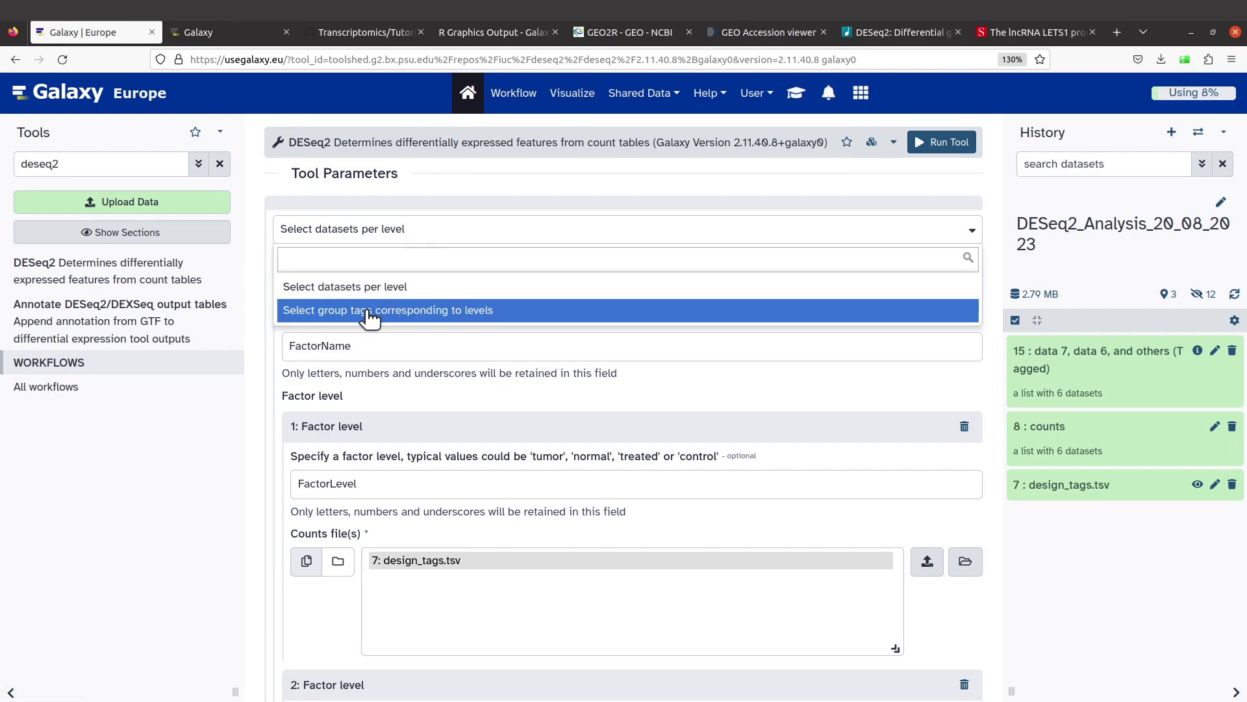
click(451, 312)
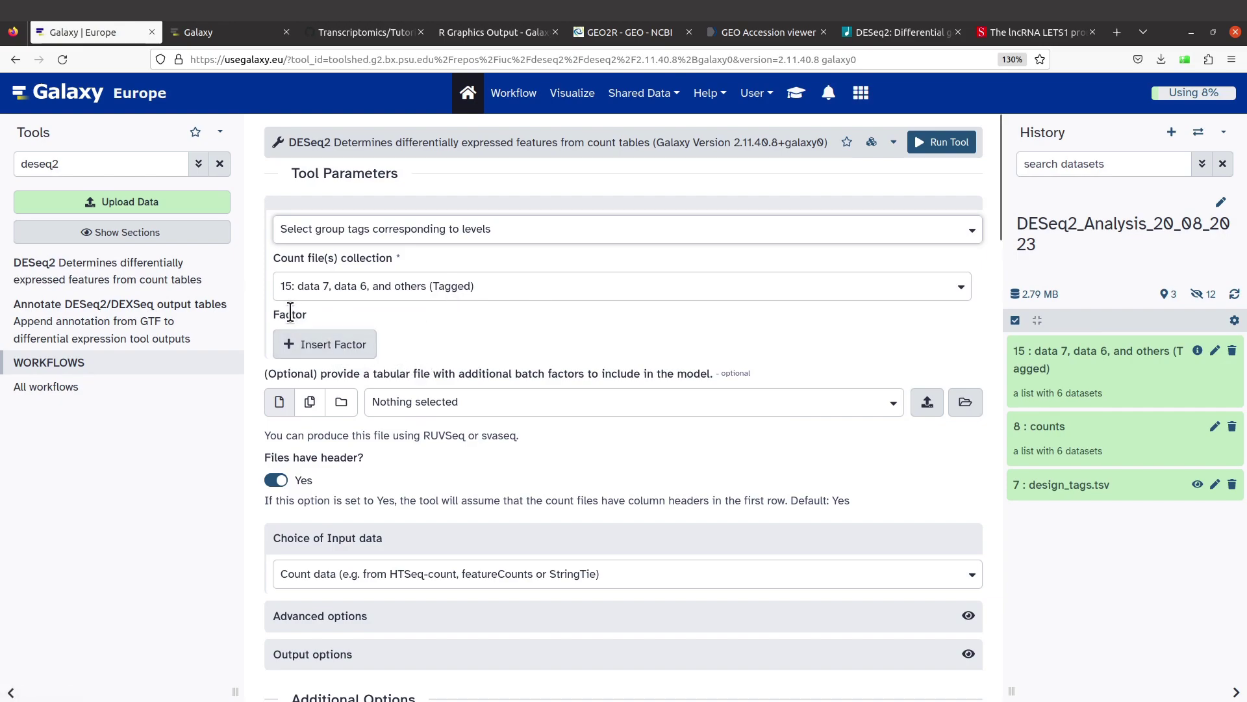
Insert a factor in DESeq2, check the Group column of design.tsv in WPS Spreadsheets and return to Galaxy Europe
click(323, 345)
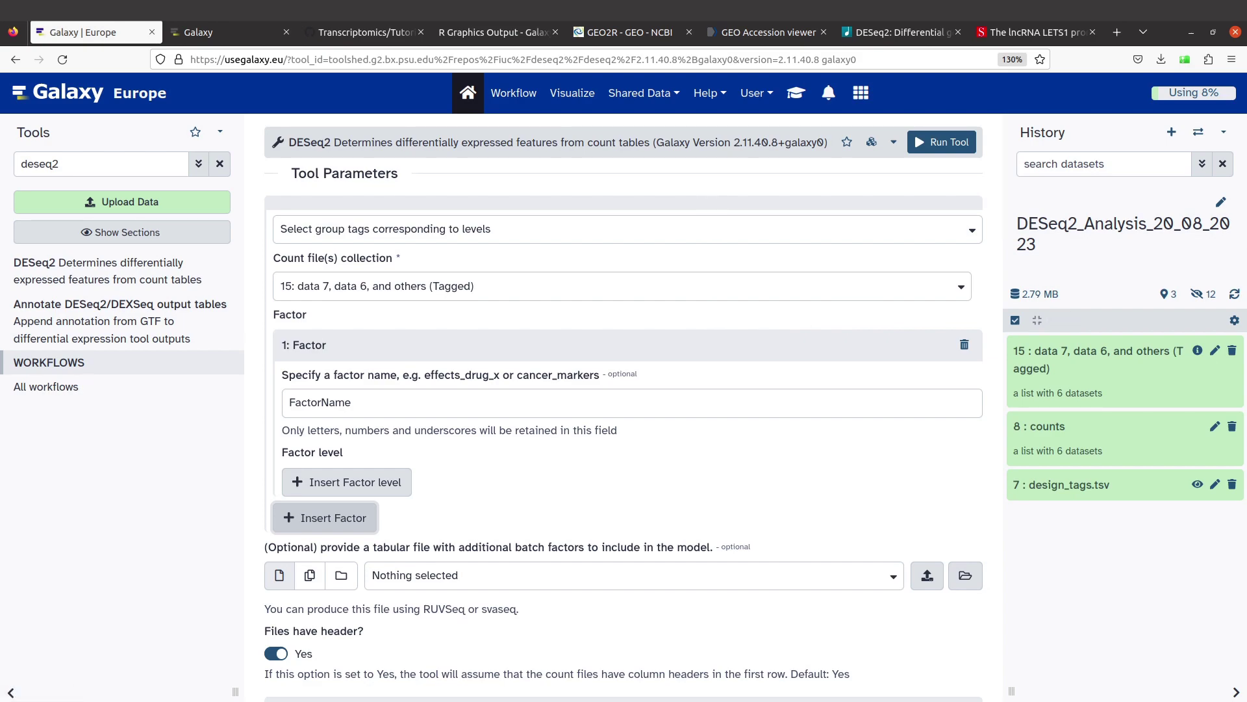
key(alt+Tab)
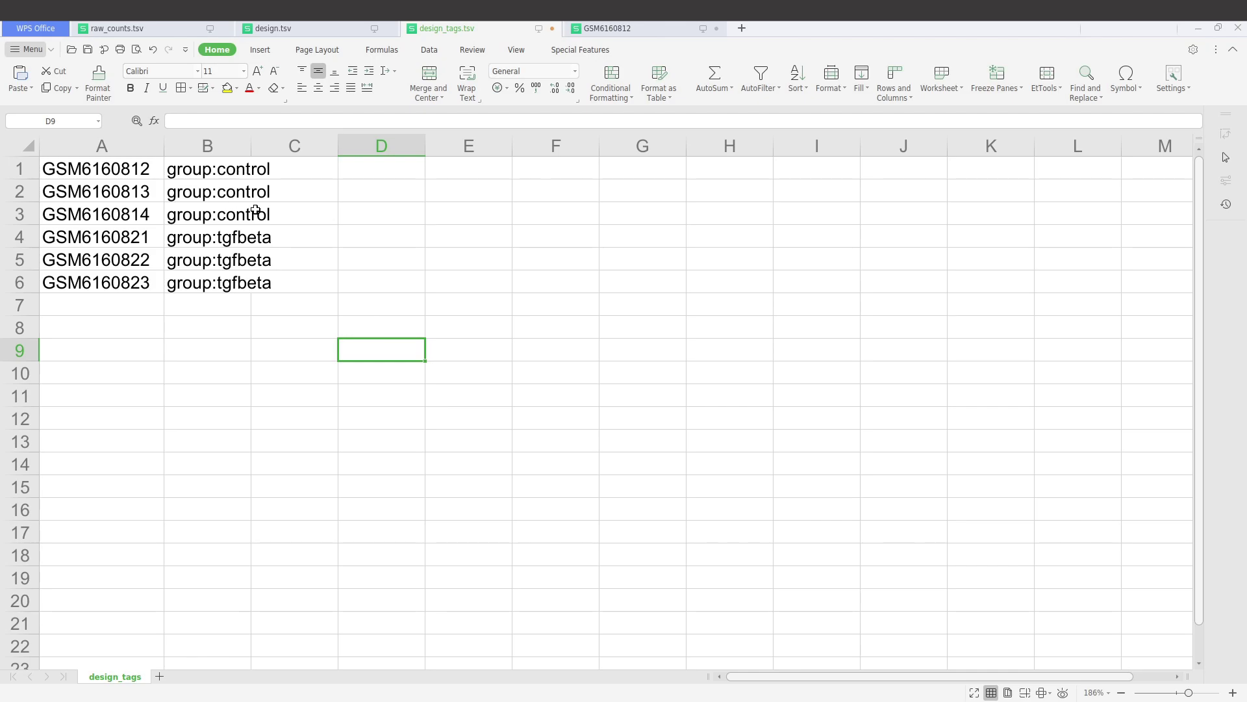
click(306, 34)
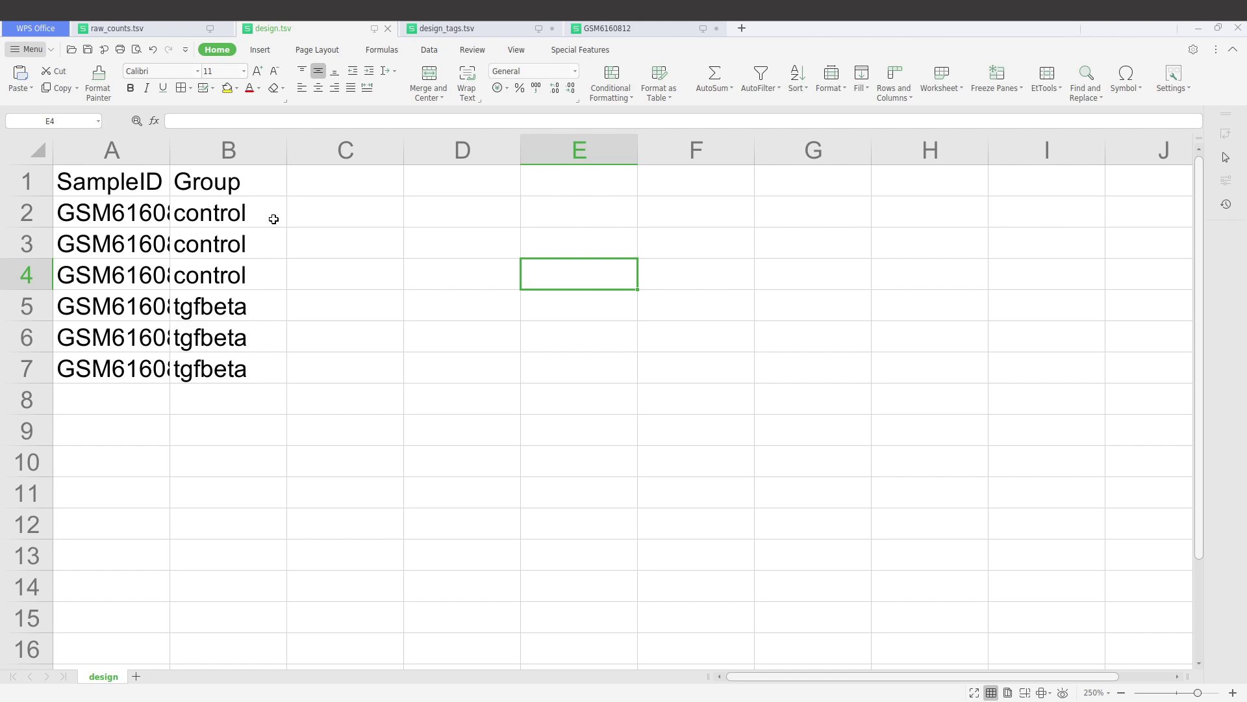
click(206, 183)
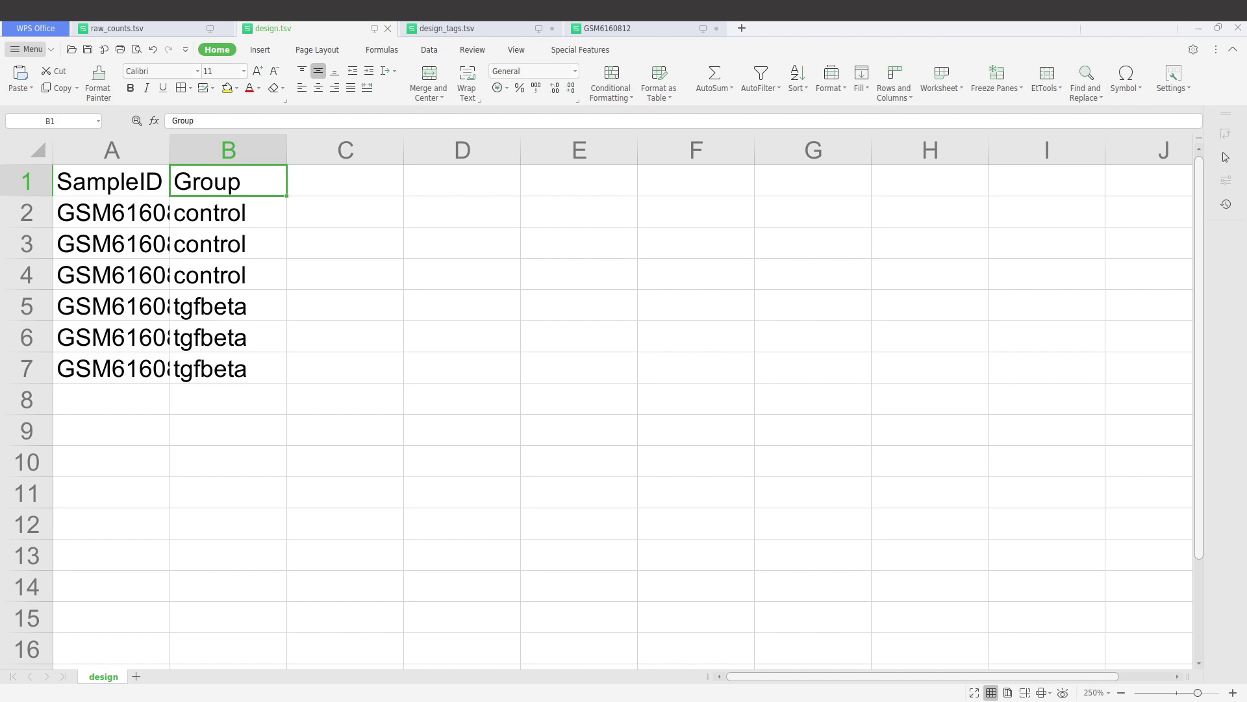
key(alt+Tab)
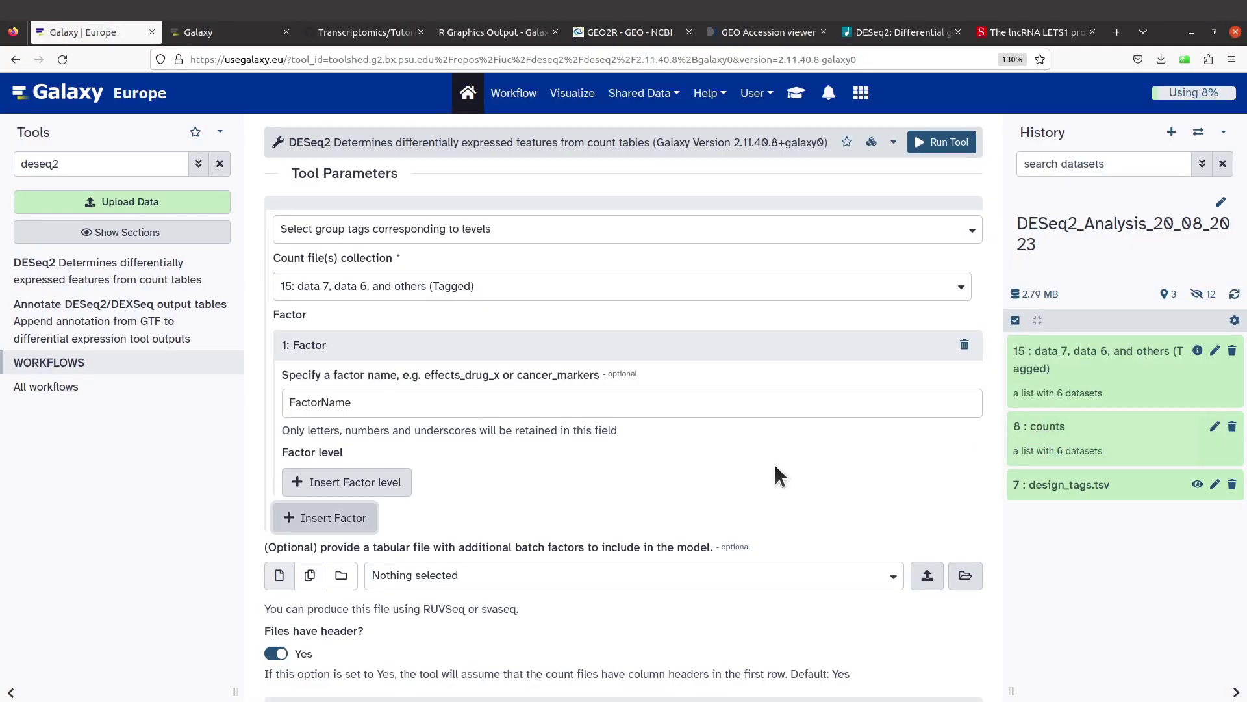
Set the name of the first DESeq2 factor to Group
click(378, 402)
key(BackSpace)
key(BackSpace)
key(BackSpace)
key(BackSpace)
key(BackSpace)
key(BackSpace)
key(BackSpace)
key(BackSpace)
key(BackSpace)
key(BackSpace)
text(Grou)
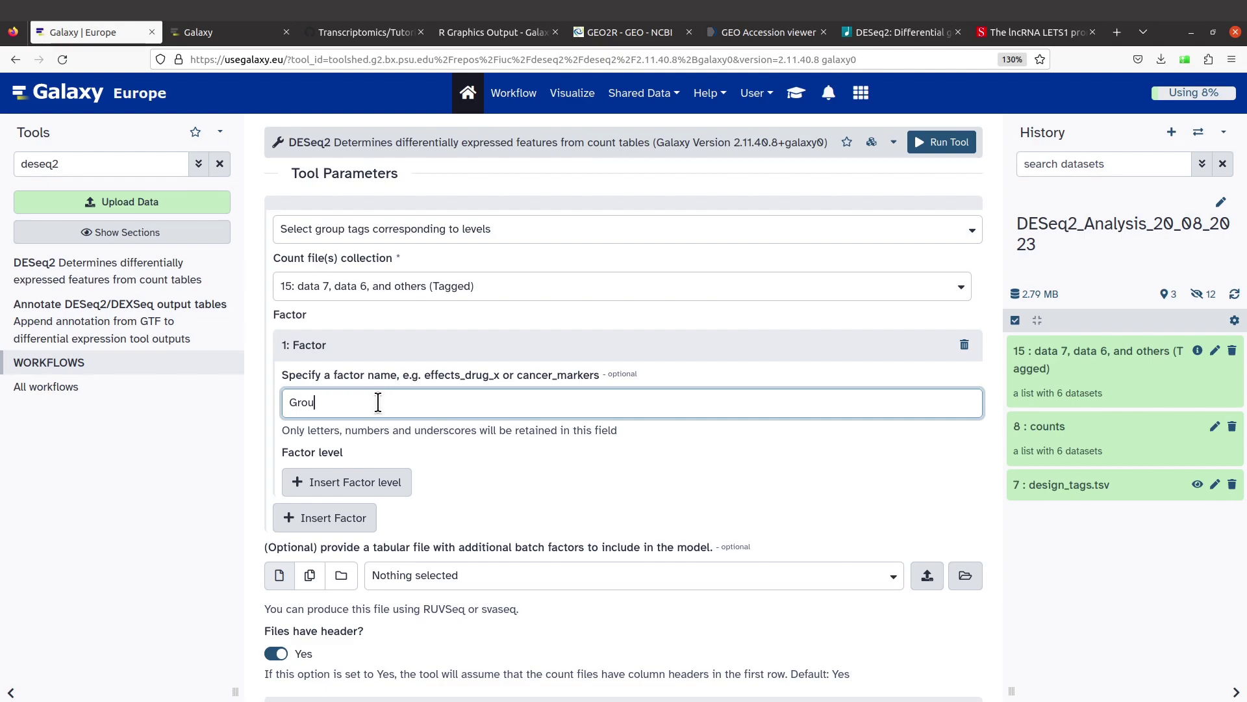
text(p)
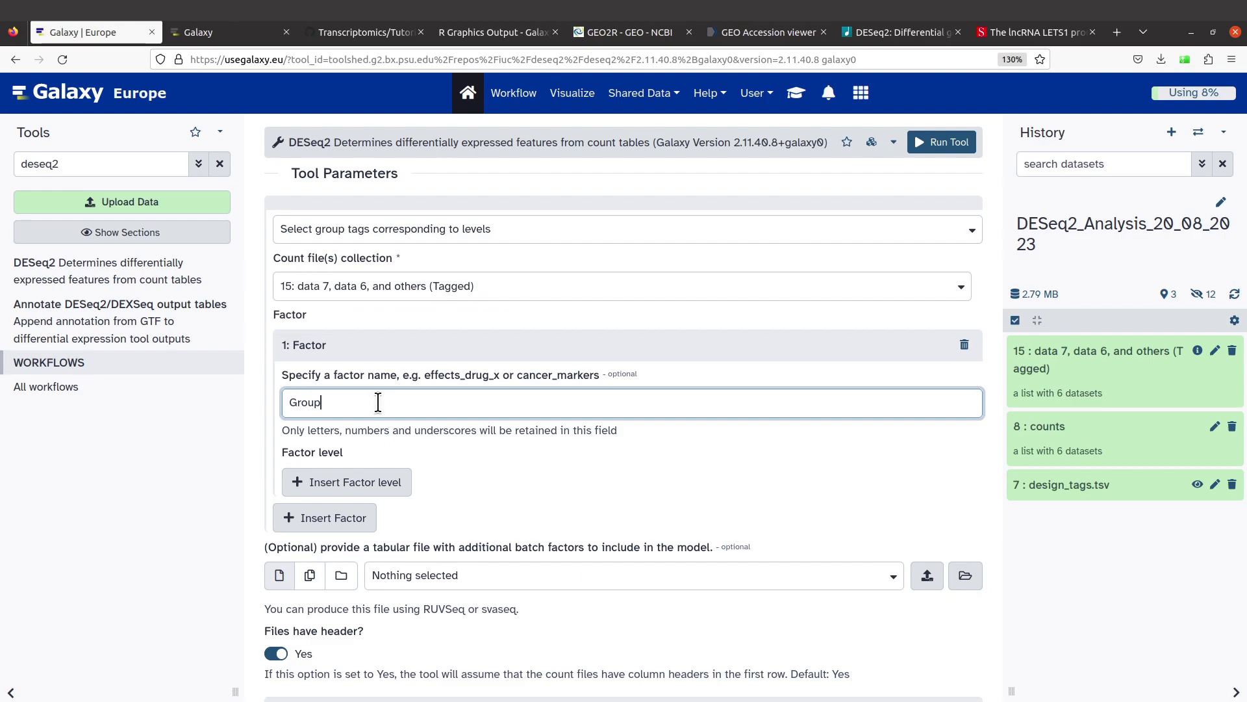
Insert the first factor level of Group, name it tgfbeta and assign it only the tgfbeta tag
click(362, 484)
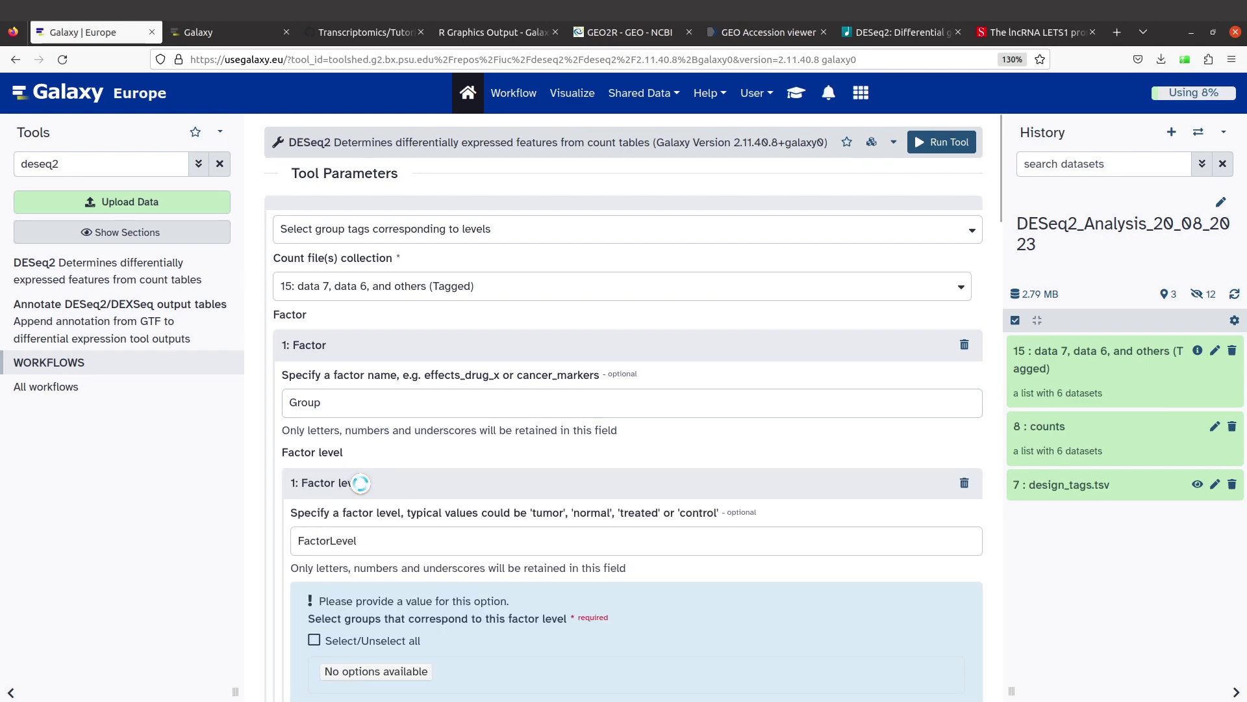
scroll(380, 474, down, 3)
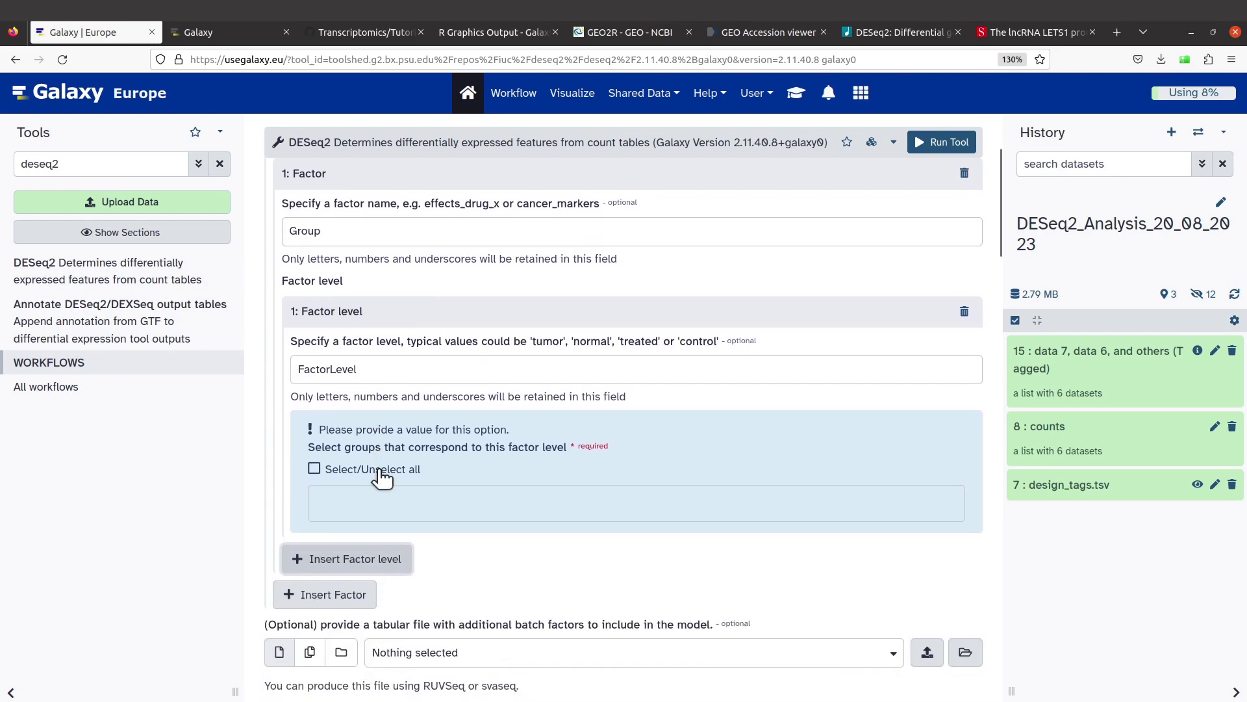
click(359, 376)
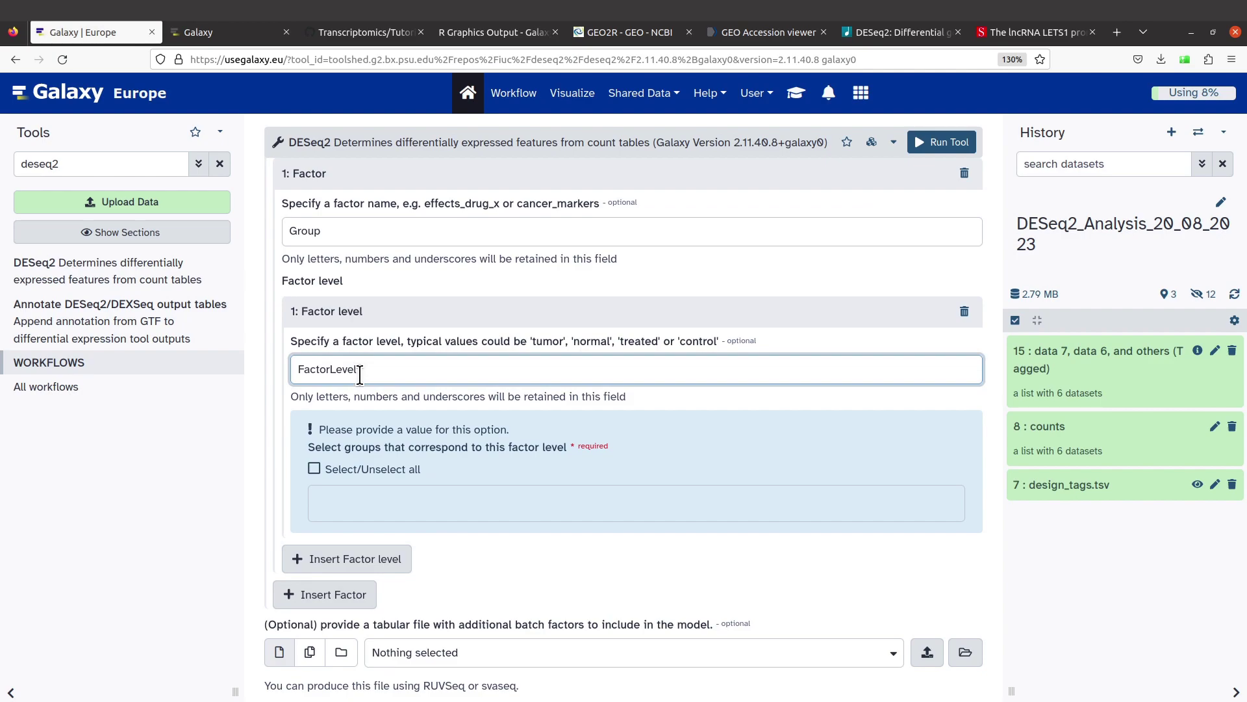
key(BackSpace)
key(BackSpace)
key(BackSpace)
key(BackSpace)
key(BackSpace)
key(BackSpace)
key(BackSpace)
key(BackSpace)
key(BackSpace)
key(BackSpace)
key(BackSpace)
text(tgf)
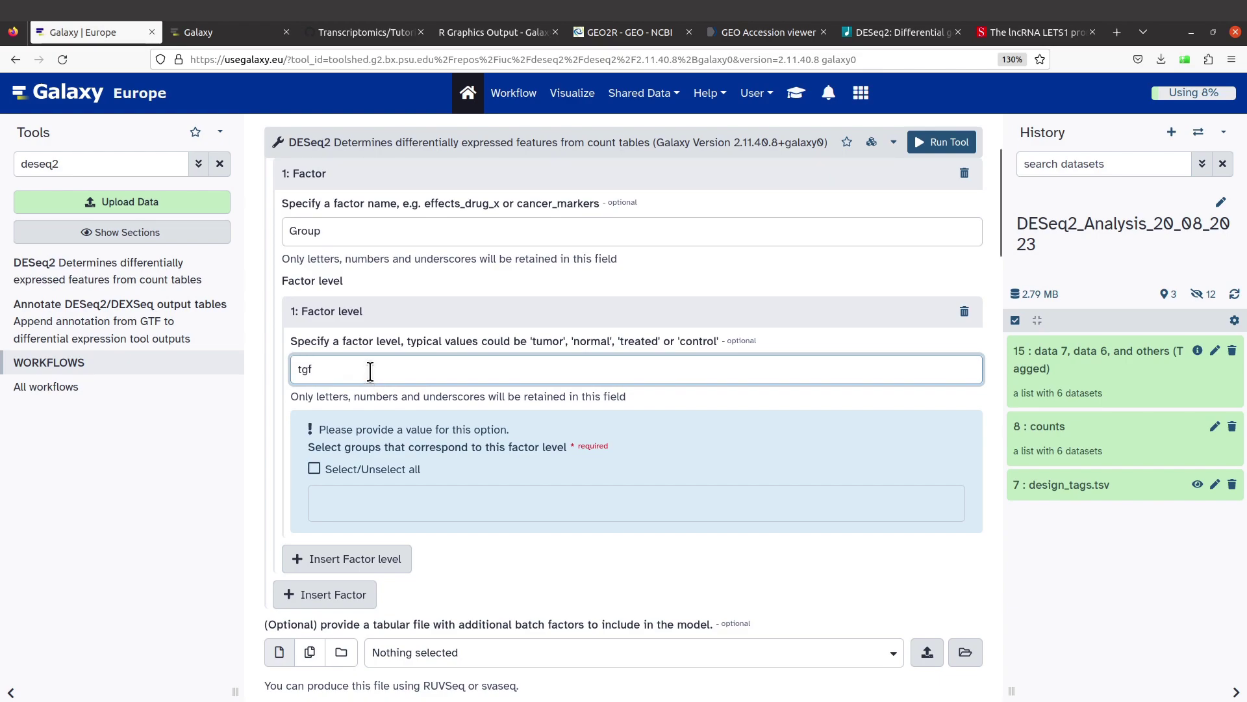
text(beta)
click(315, 469)
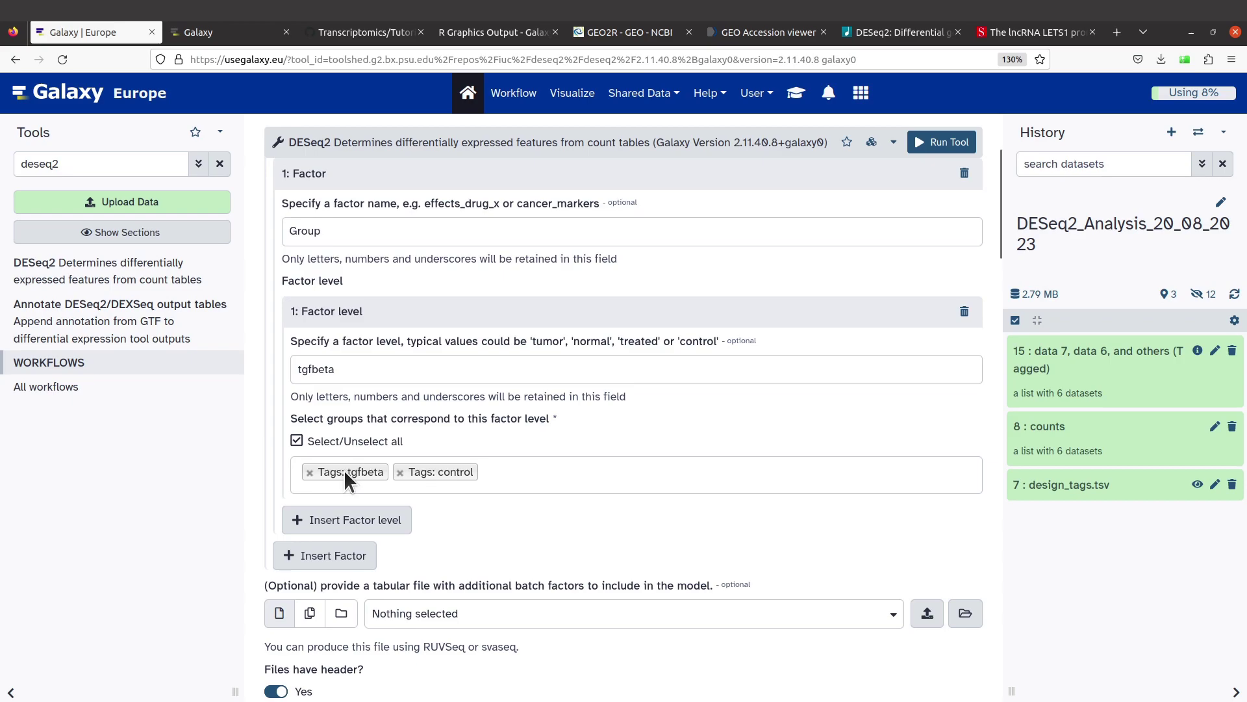
click(401, 472)
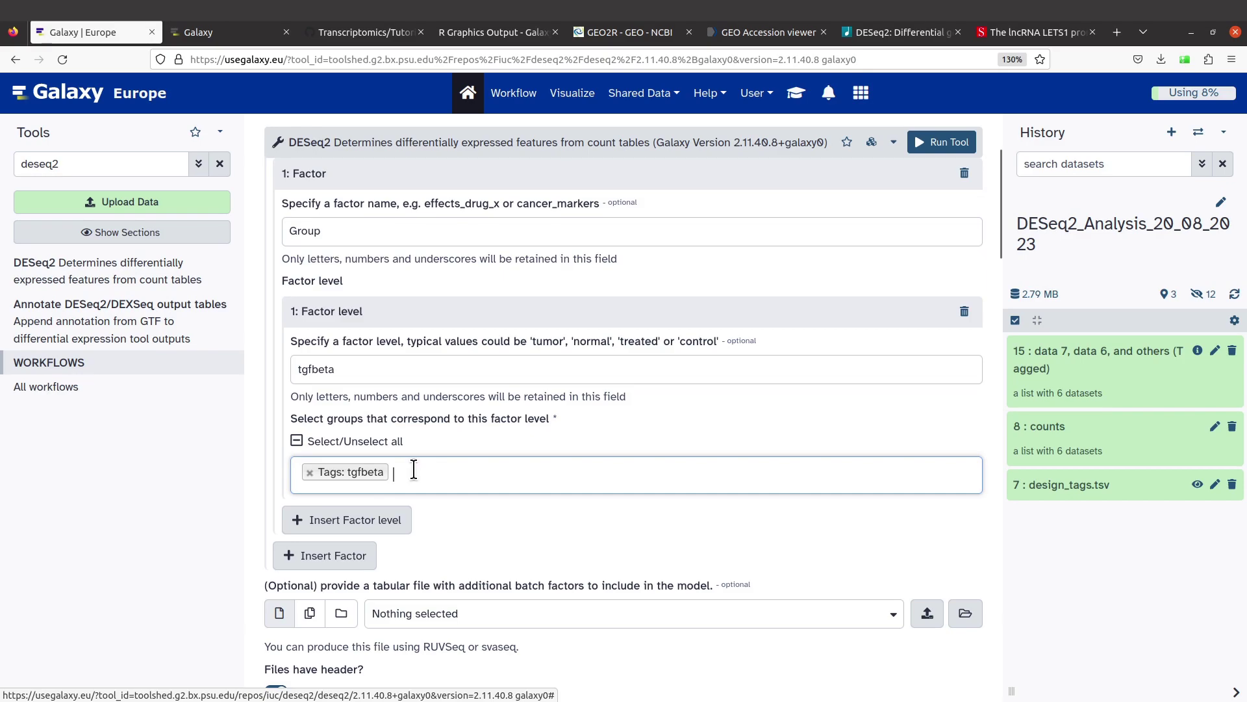
Insert the second factor level of Group, name it control and assign it the control tag
scroll(418, 519, down, 1)
scroll(416, 515, down, 1)
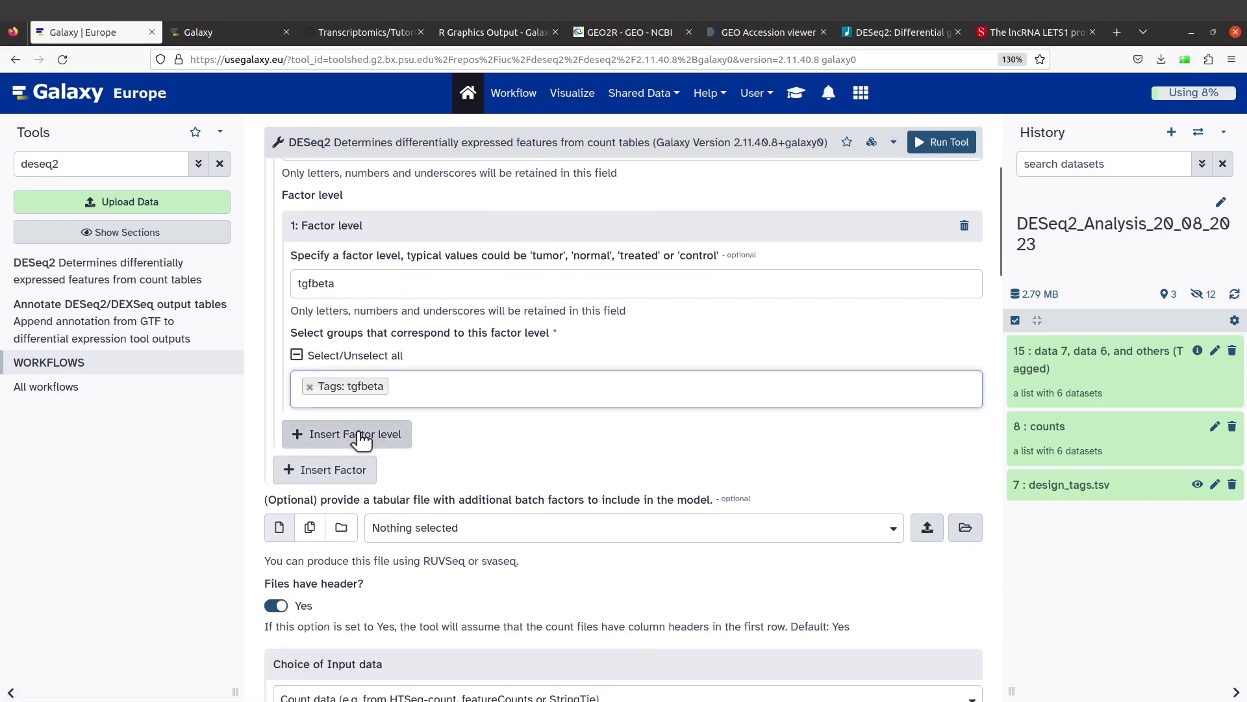
click(360, 434)
drag(357, 492, 277, 481)
text(control)
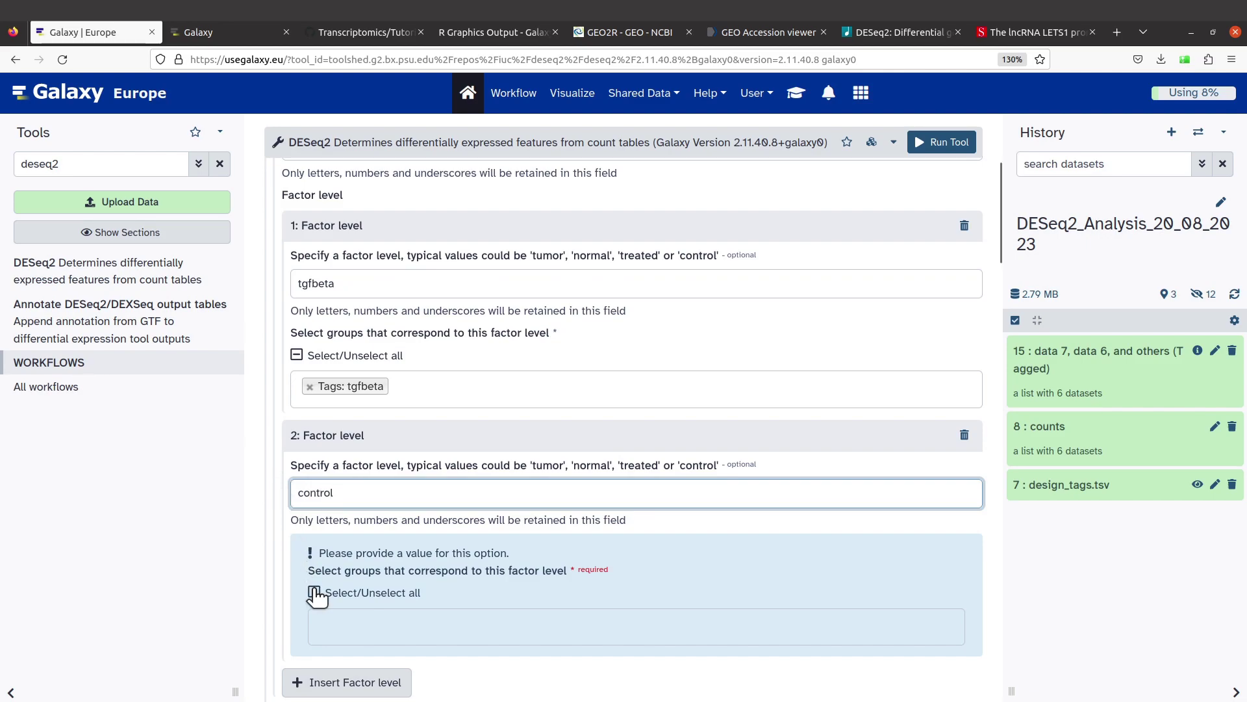
scroll(313, 592, down, 3)
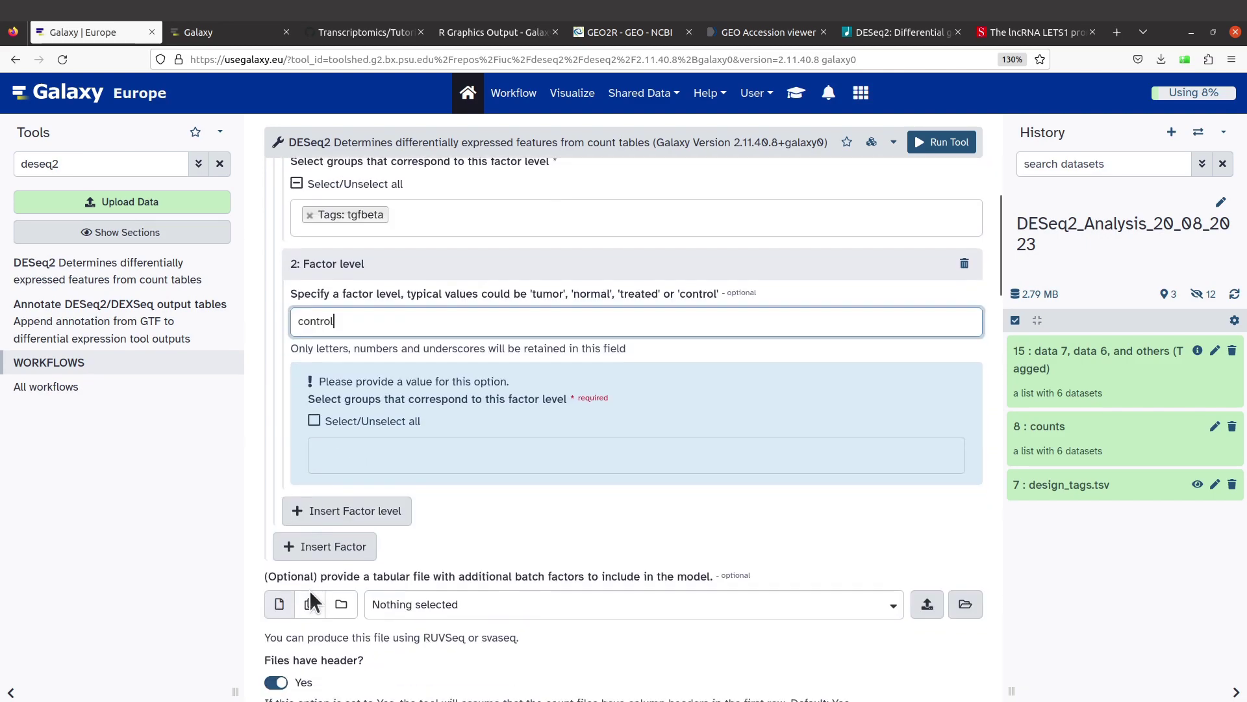
click(352, 453)
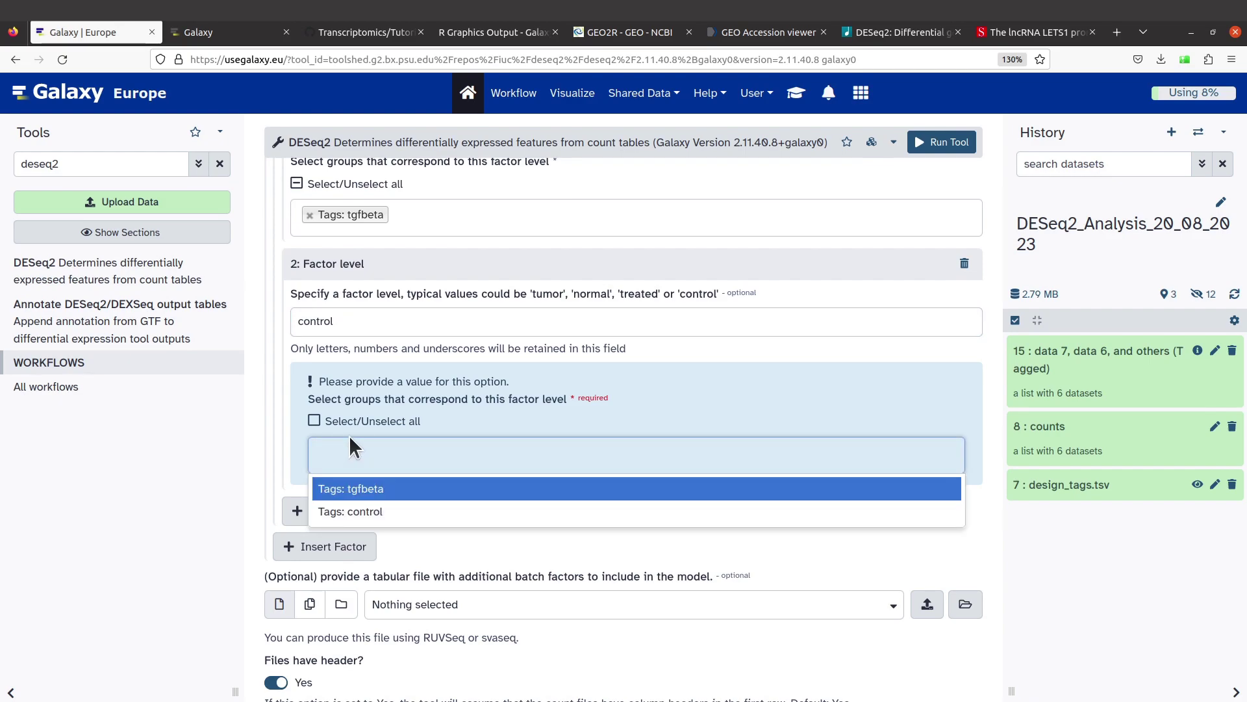
click(382, 510)
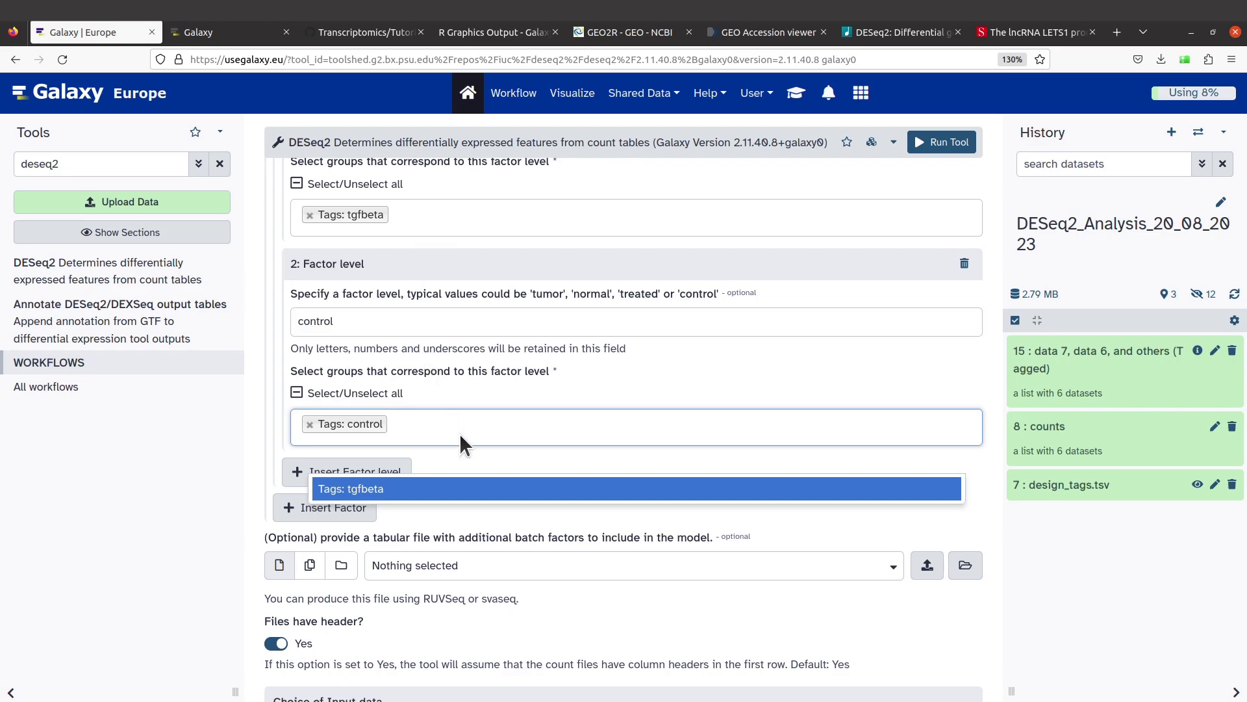
click(490, 421)
Review both factor levels, the file header setting and the choice of input data in the DESeq2 form
scroll(490, 416, up, 2)
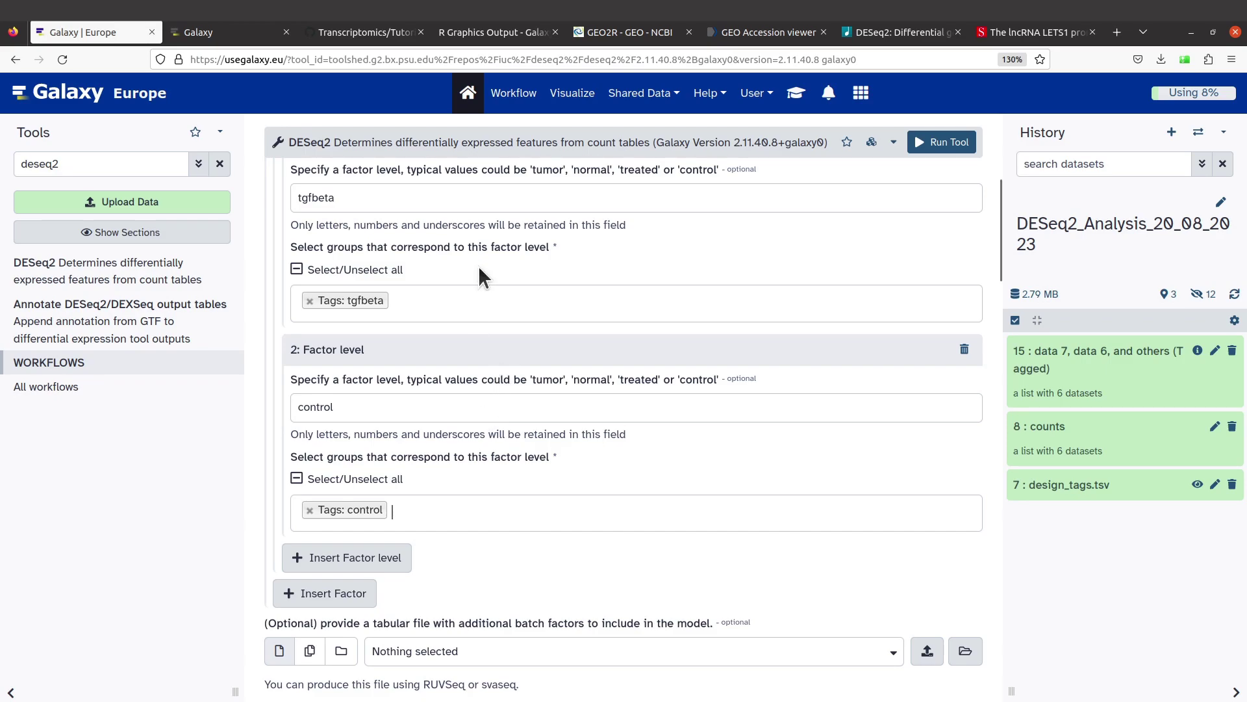
scroll(493, 356, down, 4)
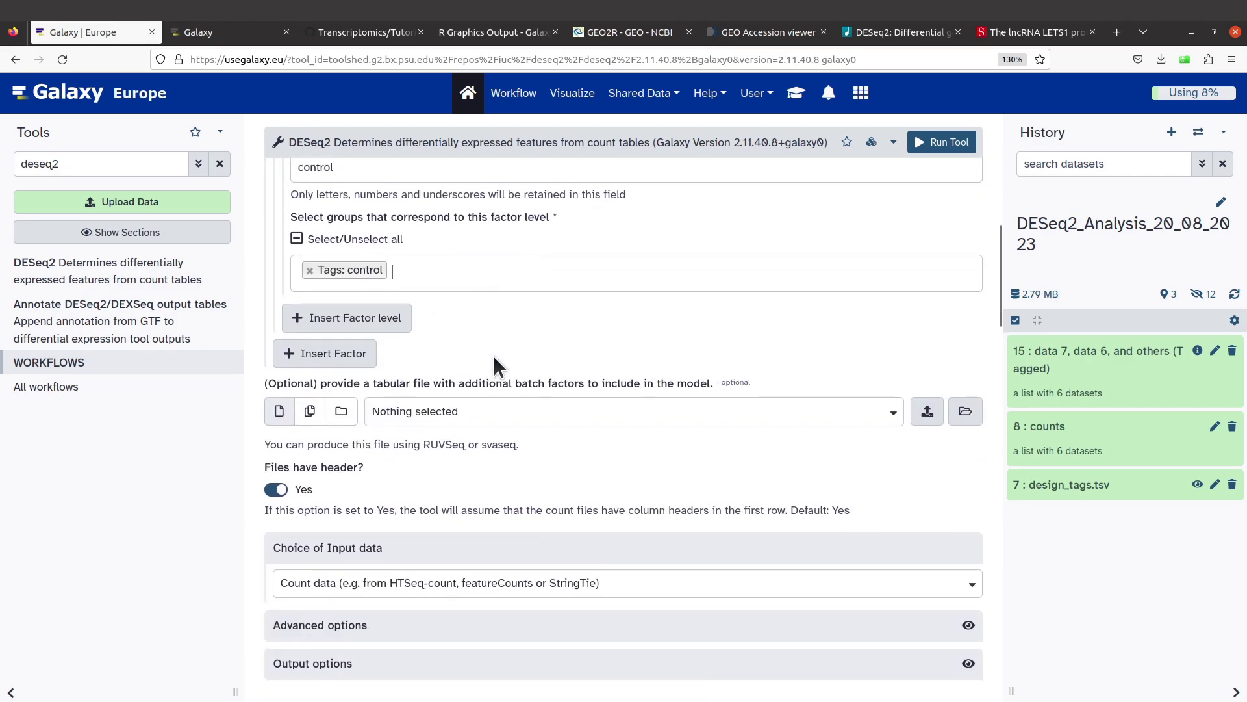
scroll(495, 358, down, 4)
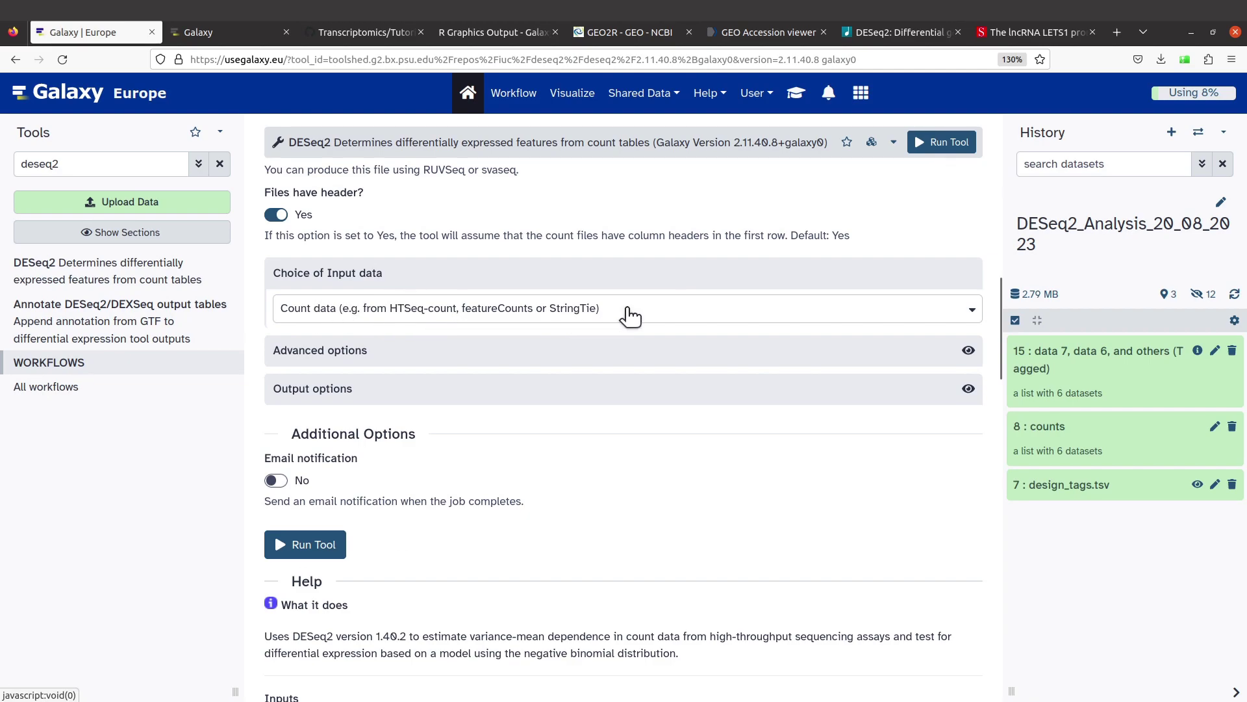
Check the factor and input settings once more and run DESeq2 on the tagged collection
scroll(565, 322, up, 4)
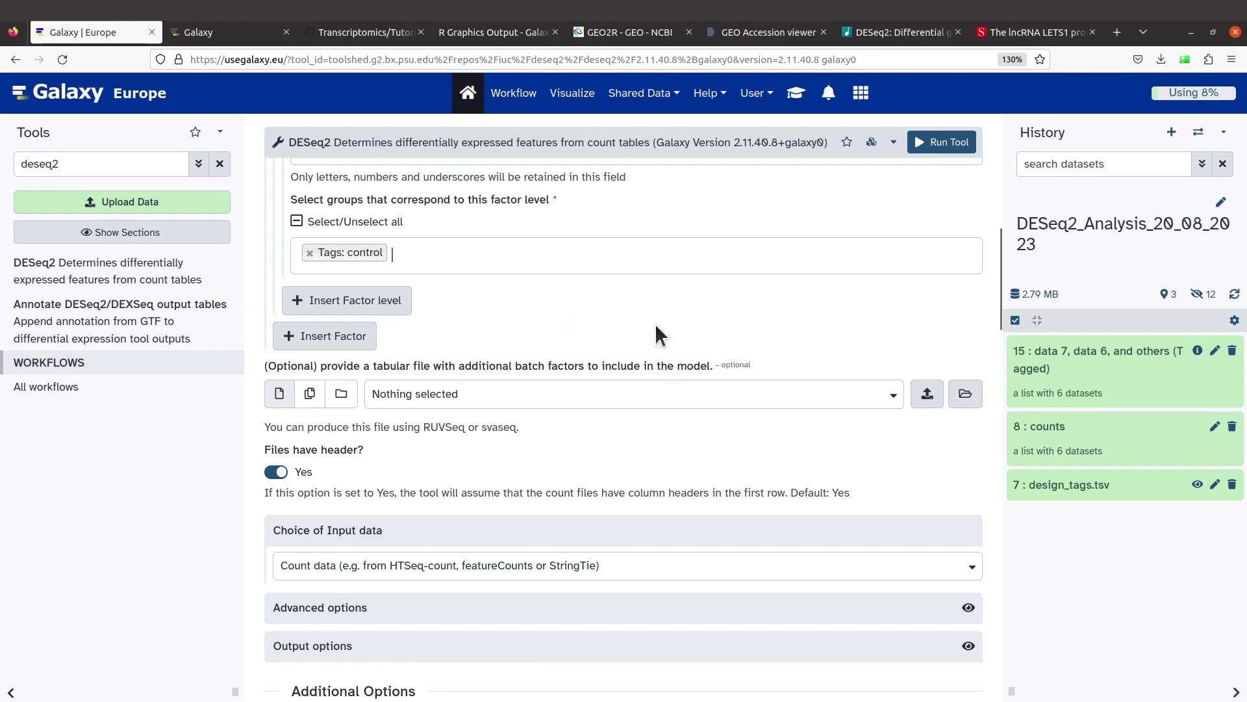
scroll(655, 322, up, 8)
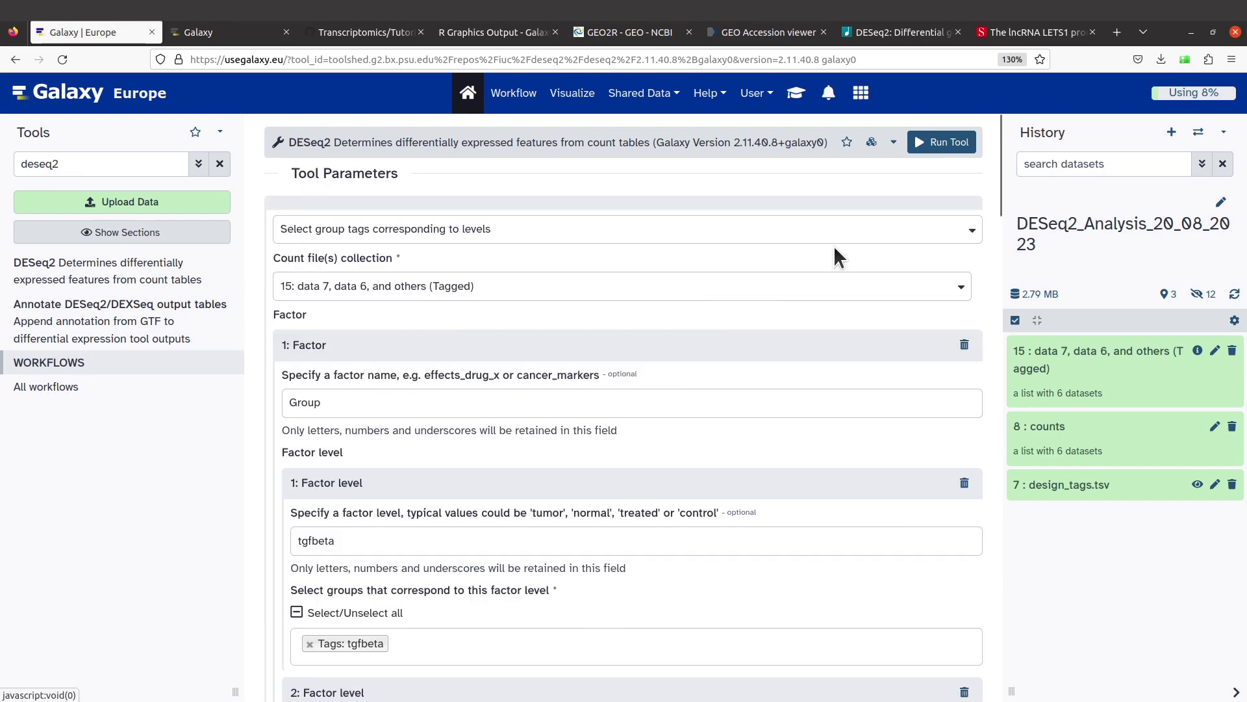
click(944, 144)
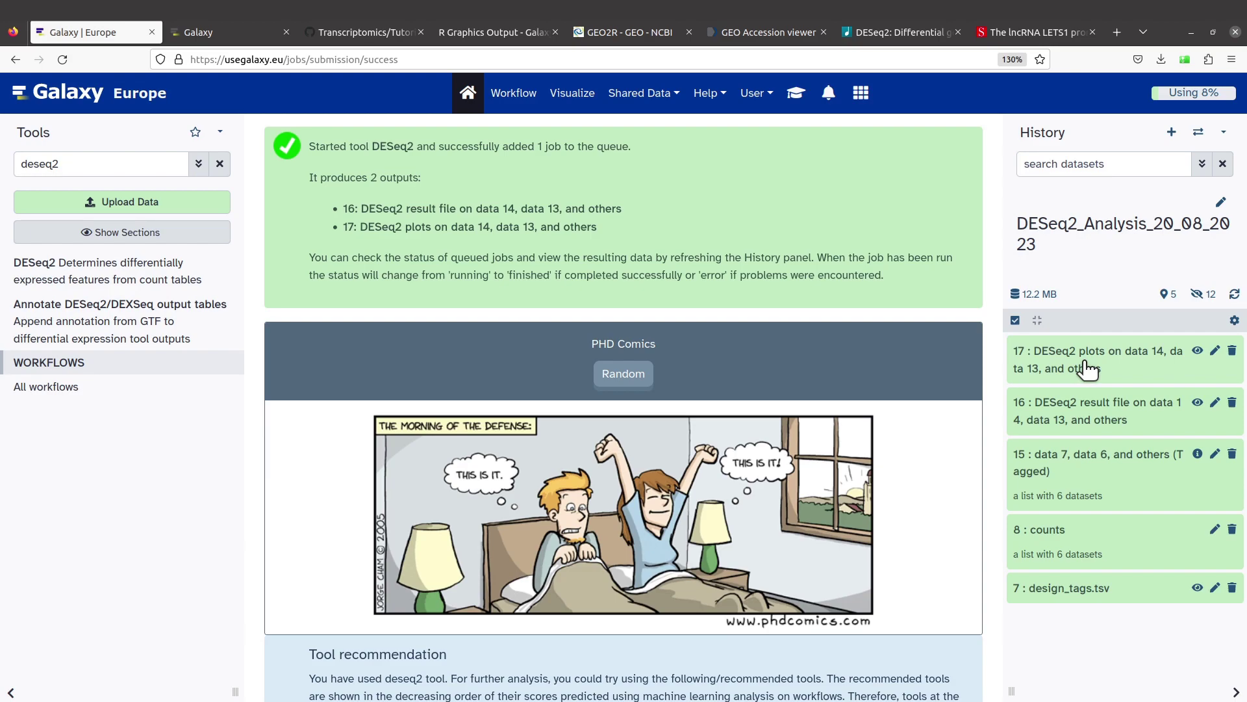
Expand the DESeq2 result file in the history and inspect the columns of its data preview
click(1110, 408)
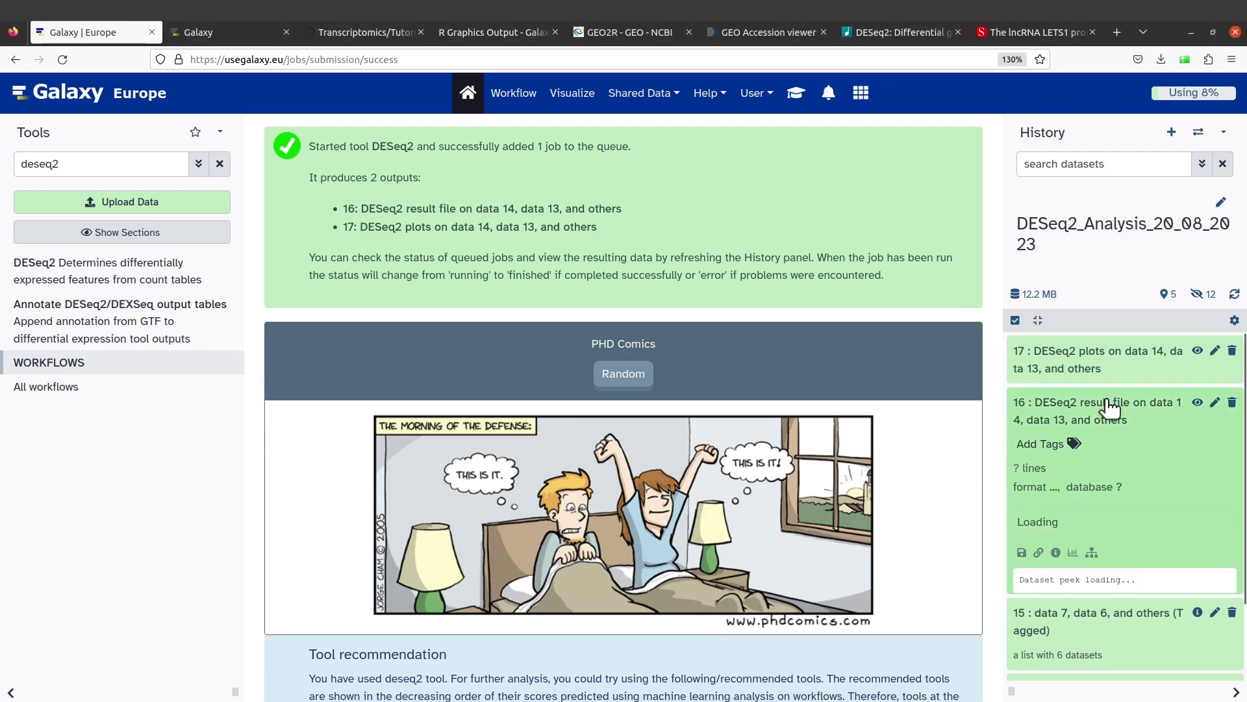
scroll(1100, 553, down, 2)
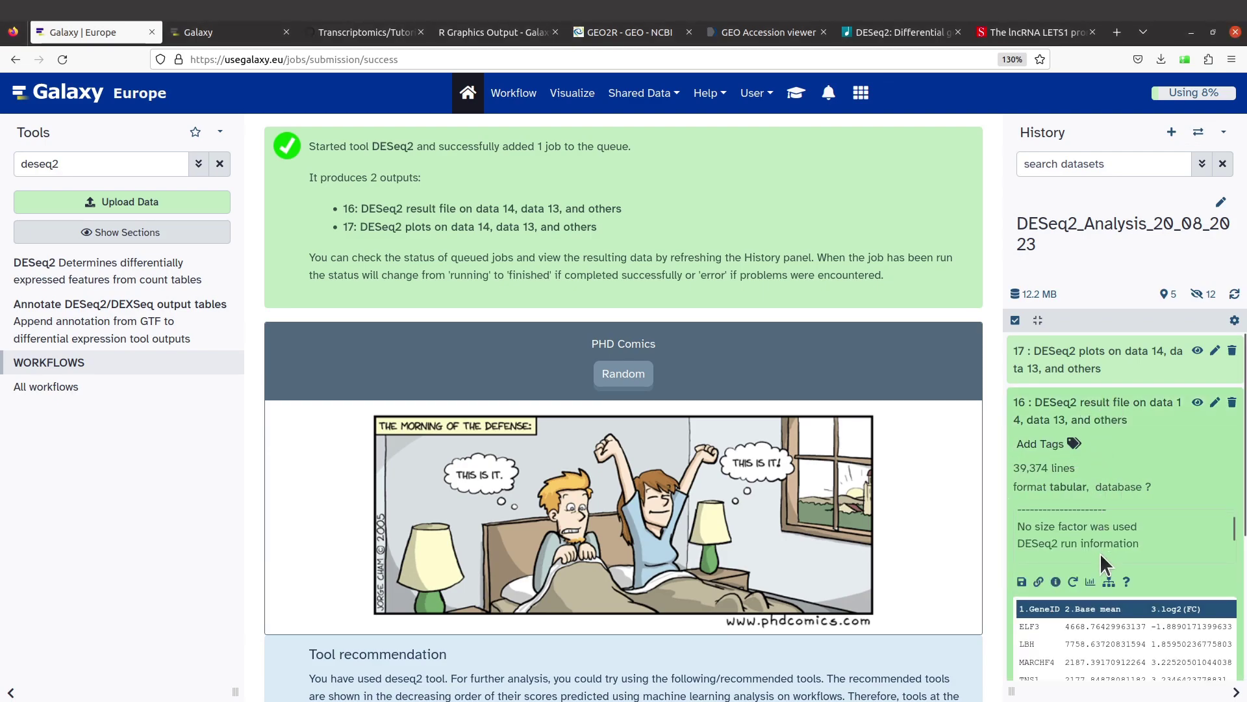
scroll(1112, 633, down, 3)
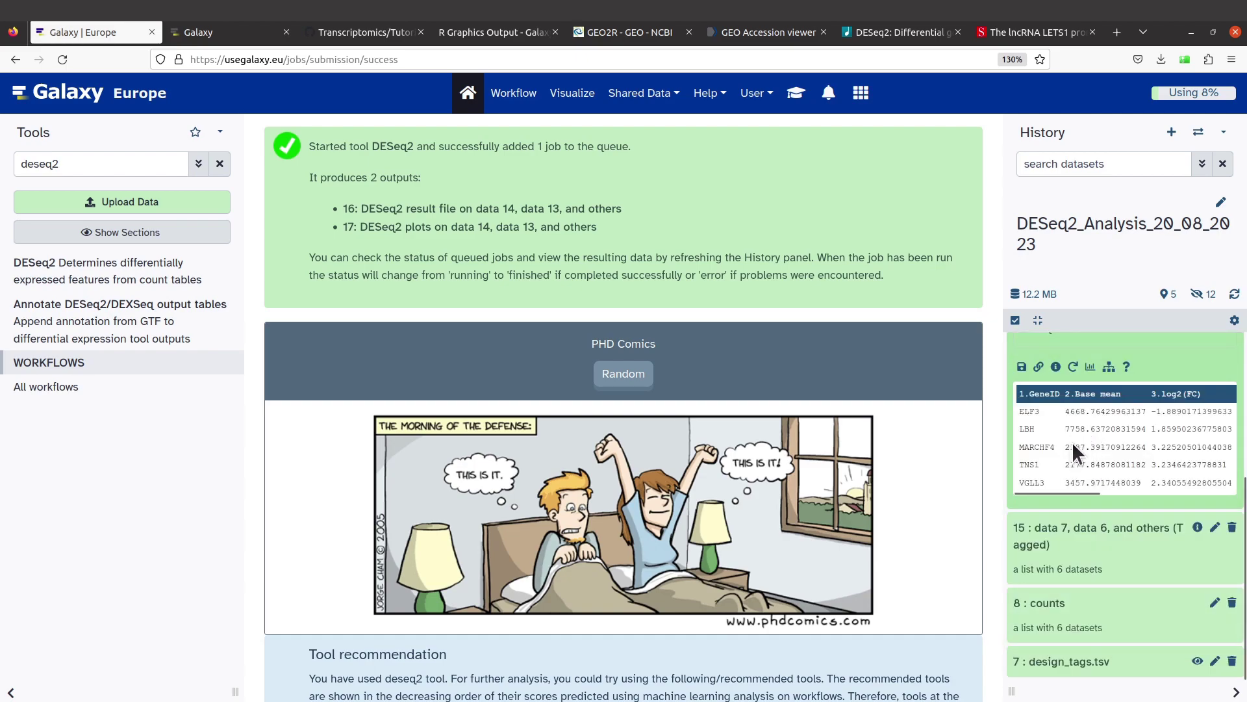
scroll(1110, 398, right, 3)
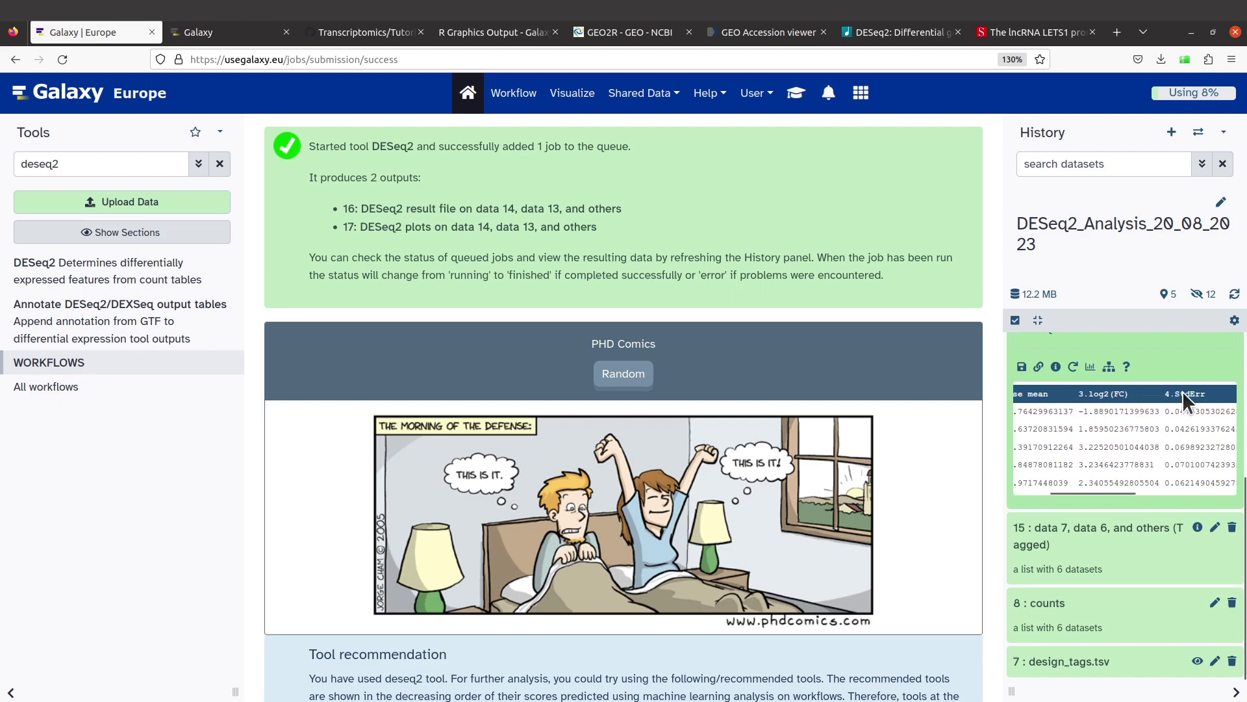
scroll(1187, 391, right, 4)
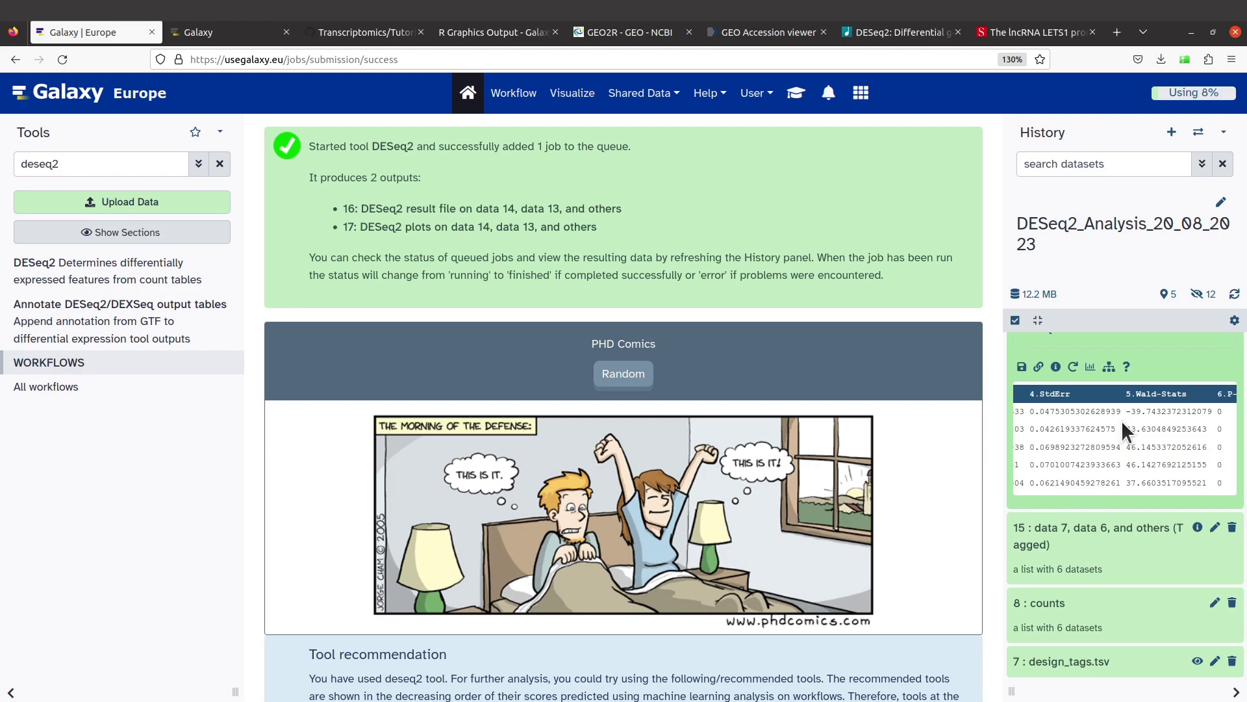
drag(1148, 488, 1013, 485)
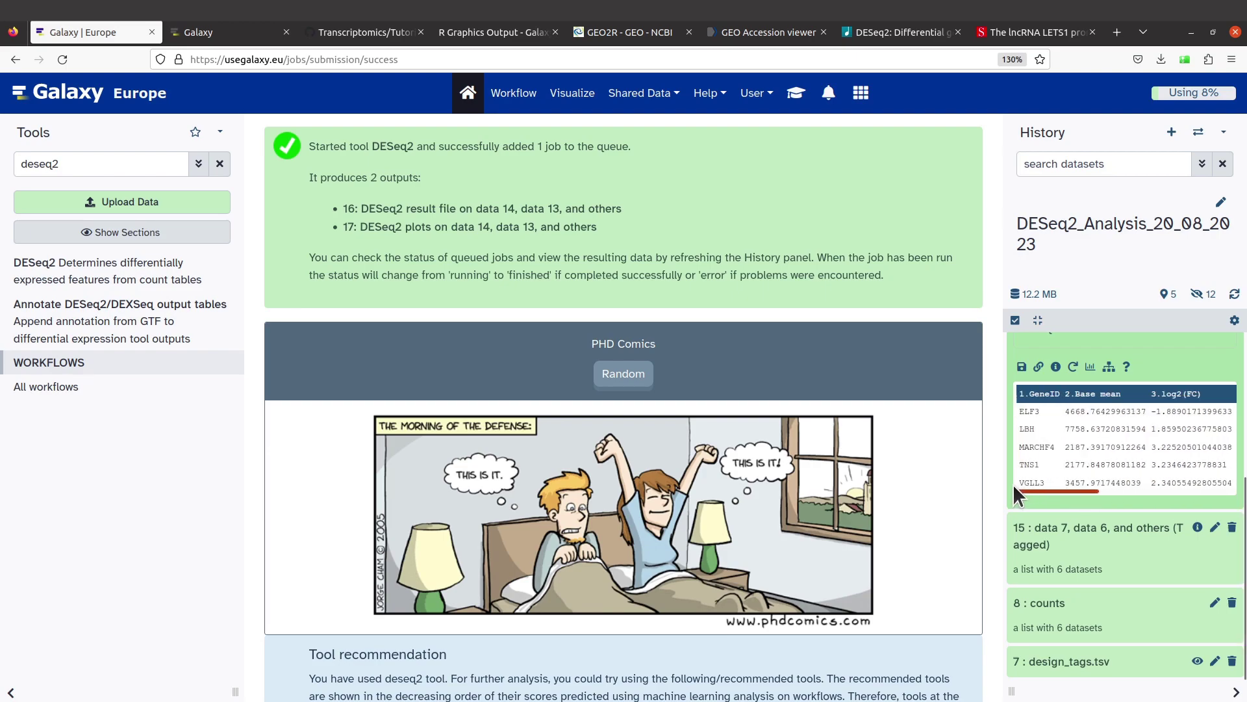
Download the DESeq2 result file into the deseq2 folder, keeping the suggested file name
click(1023, 368)
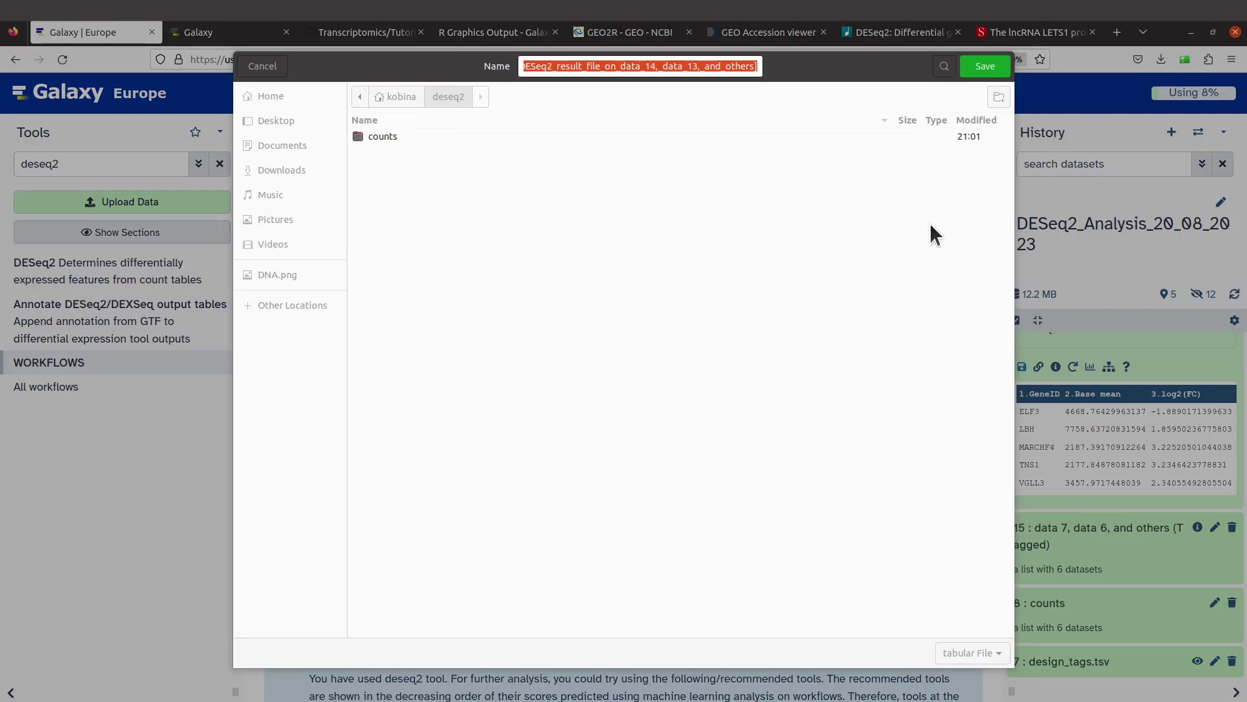
click(978, 68)
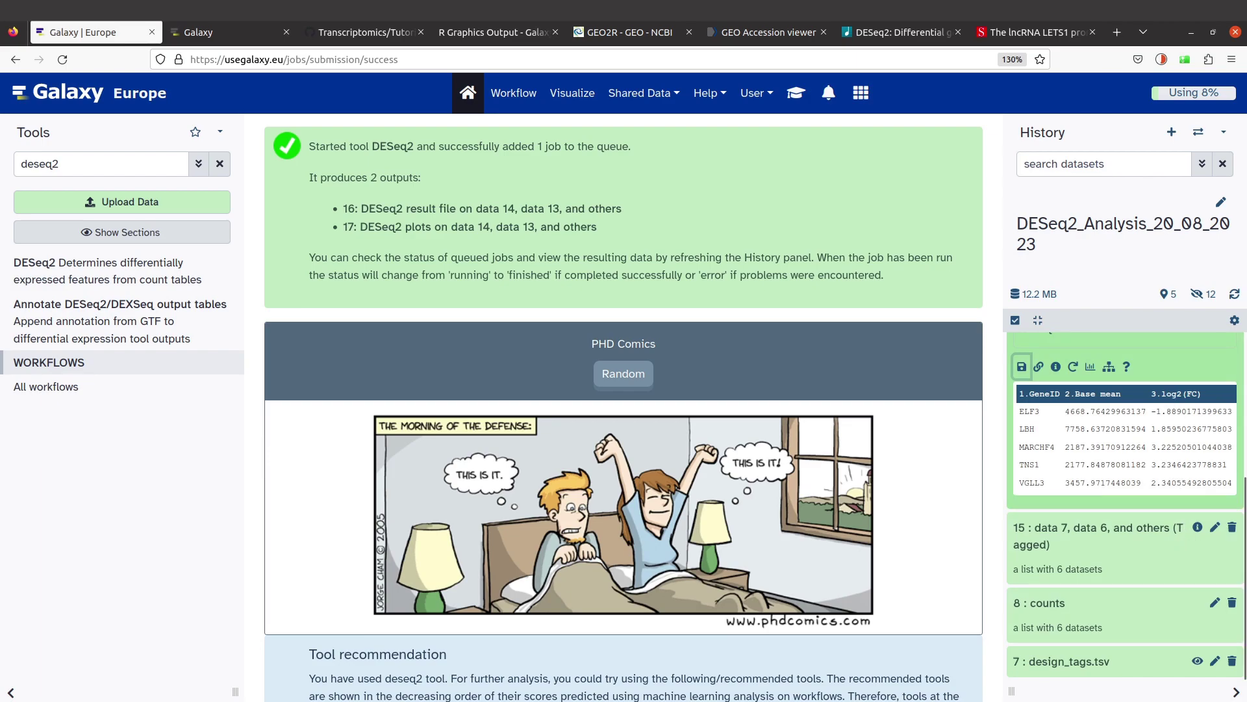
click(1022, 367)
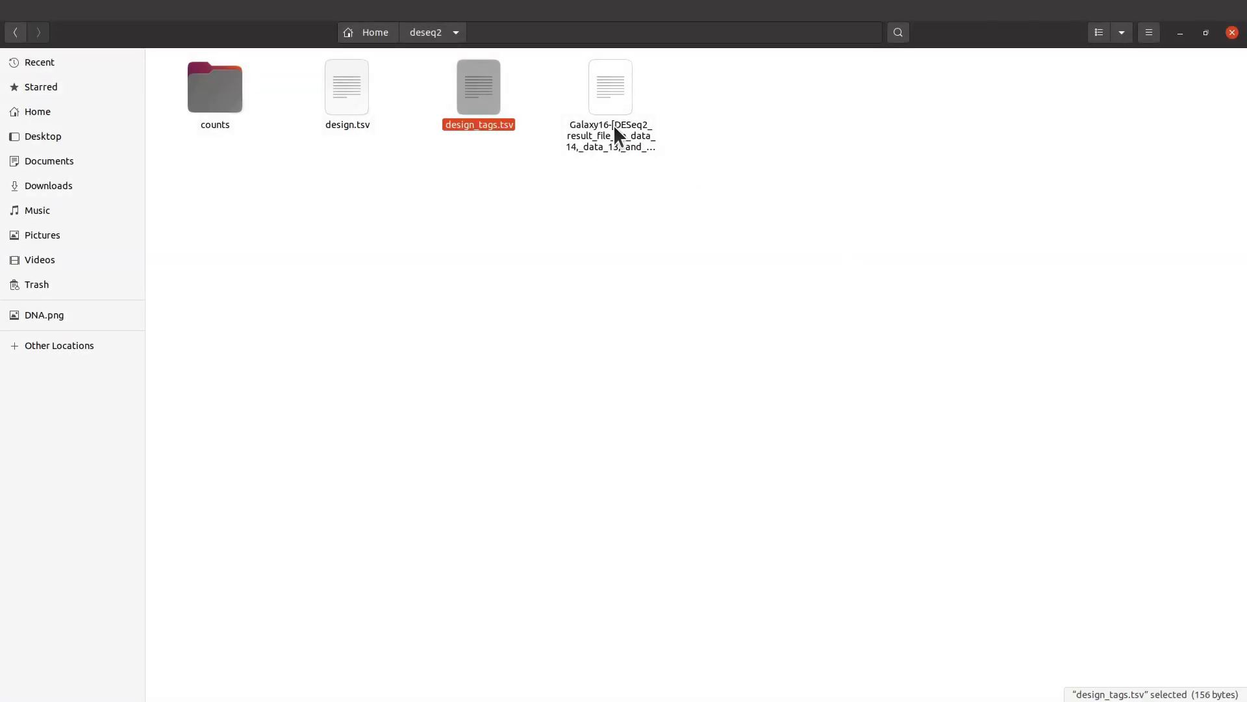
In the file manager, open the downloaded Galaxy16 DESeq2 result file as a spreadsheet with WPS Spreadsheets
click(613, 125)
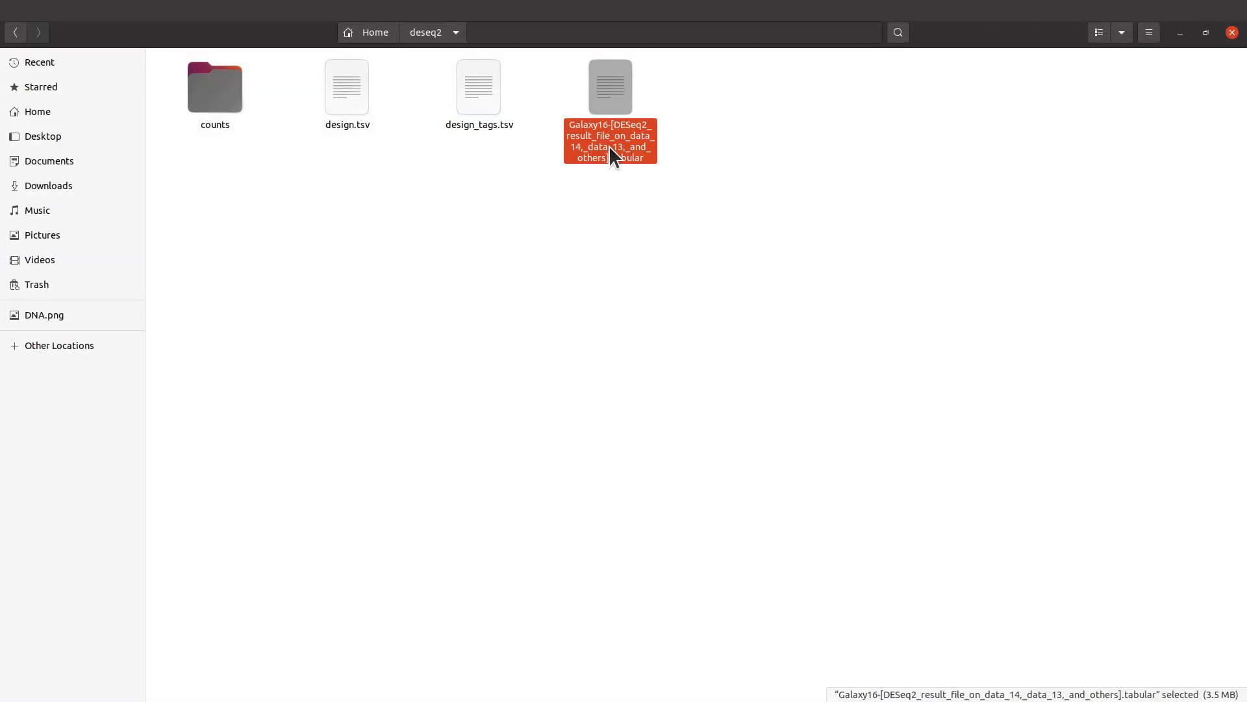
right_click(610, 146)
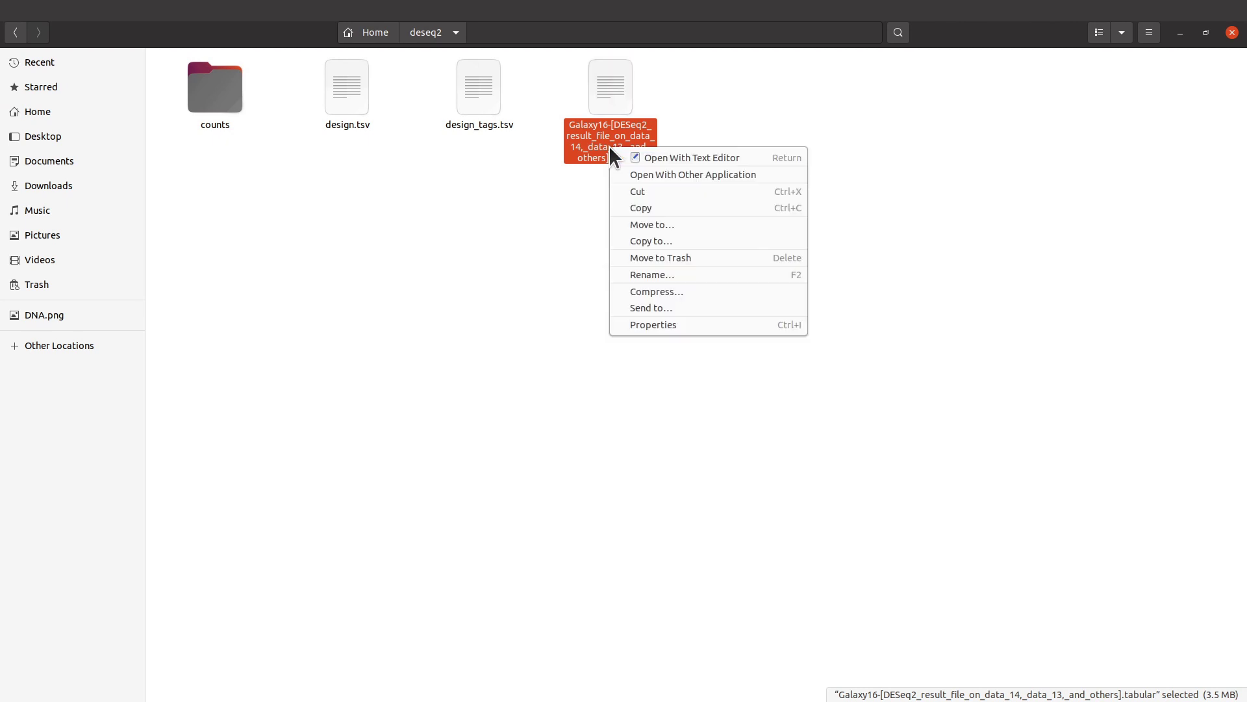
click(649, 172)
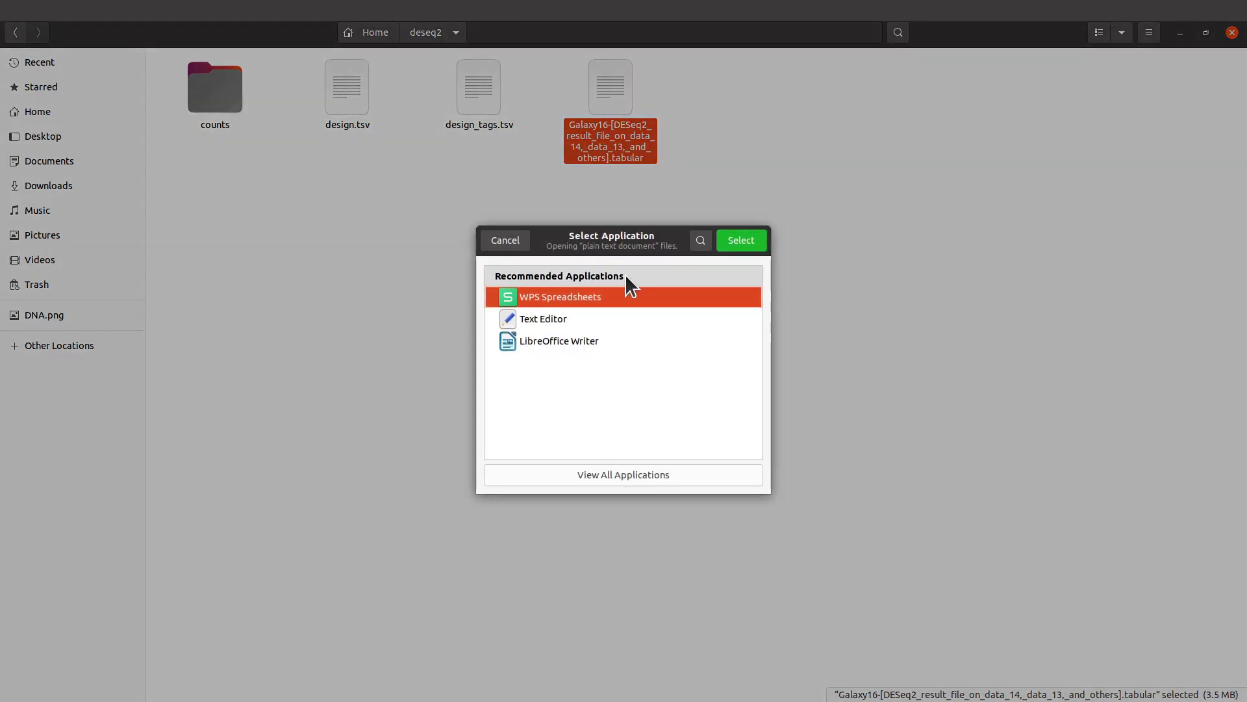
click(732, 236)
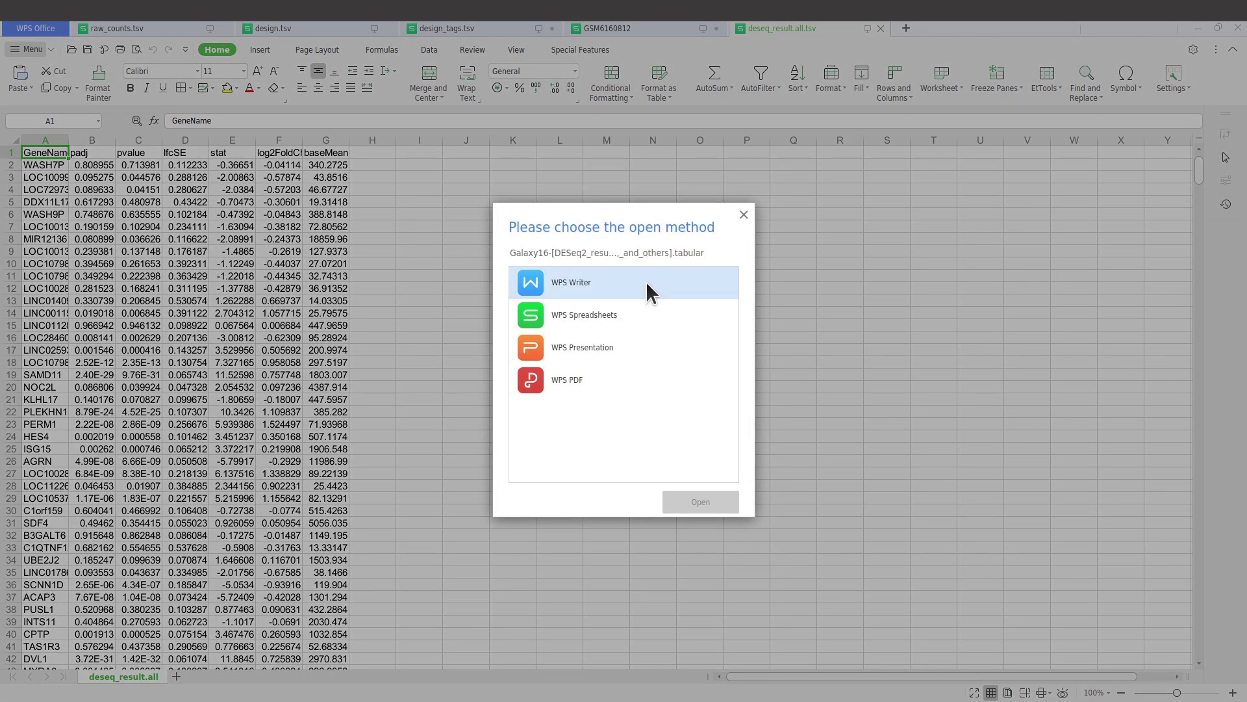
double_click(614, 312)
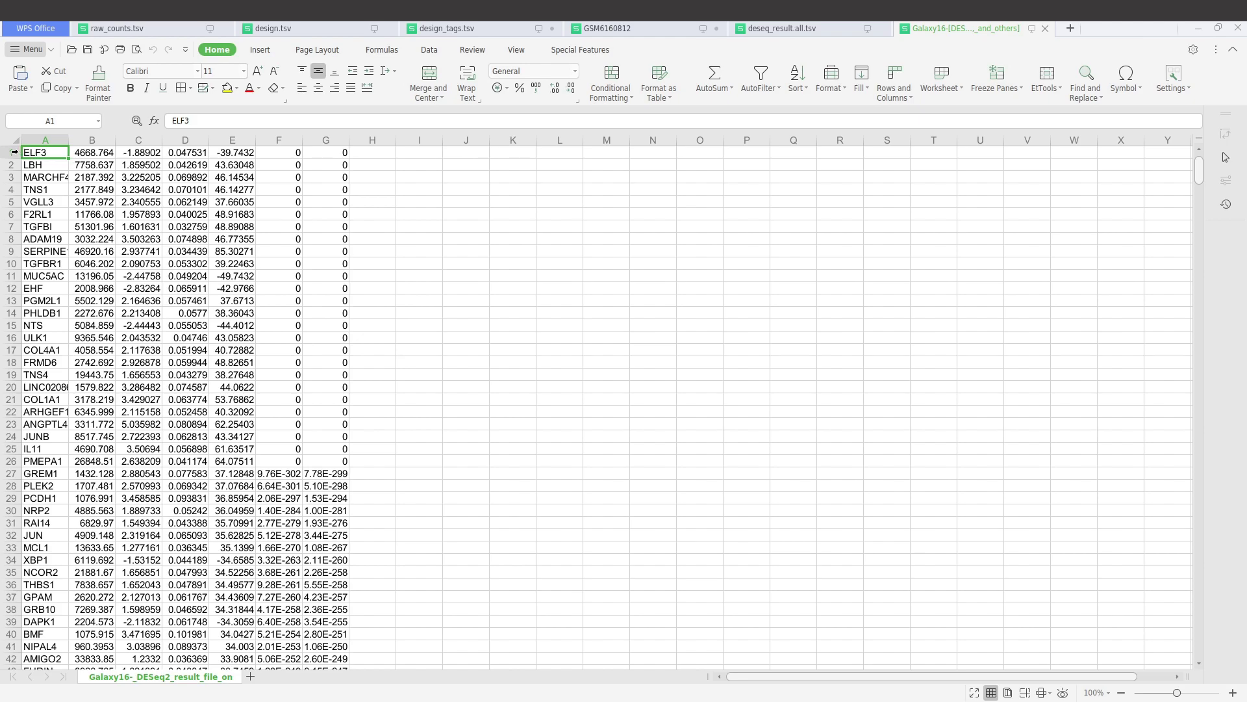
Check the first row of the Galaxy16 result sheet against the column headers in deseq_result.all.tsv, enlarged to 167%
click(14, 151)
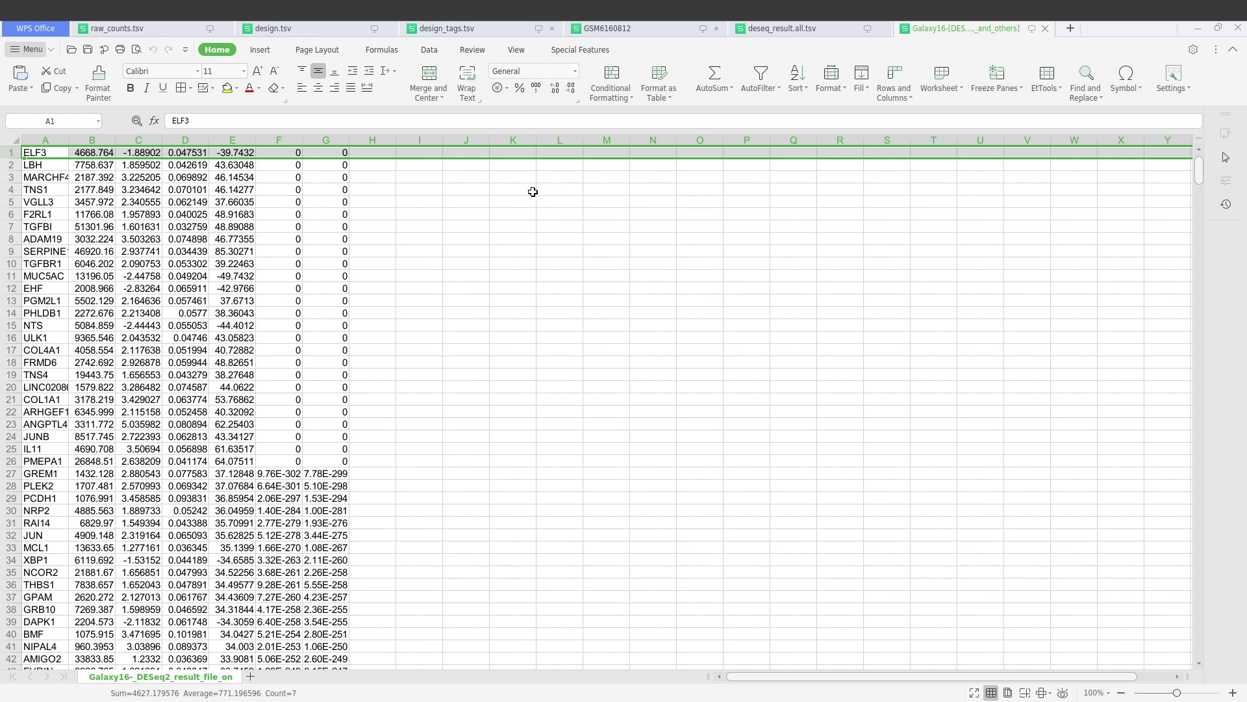
click(795, 29)
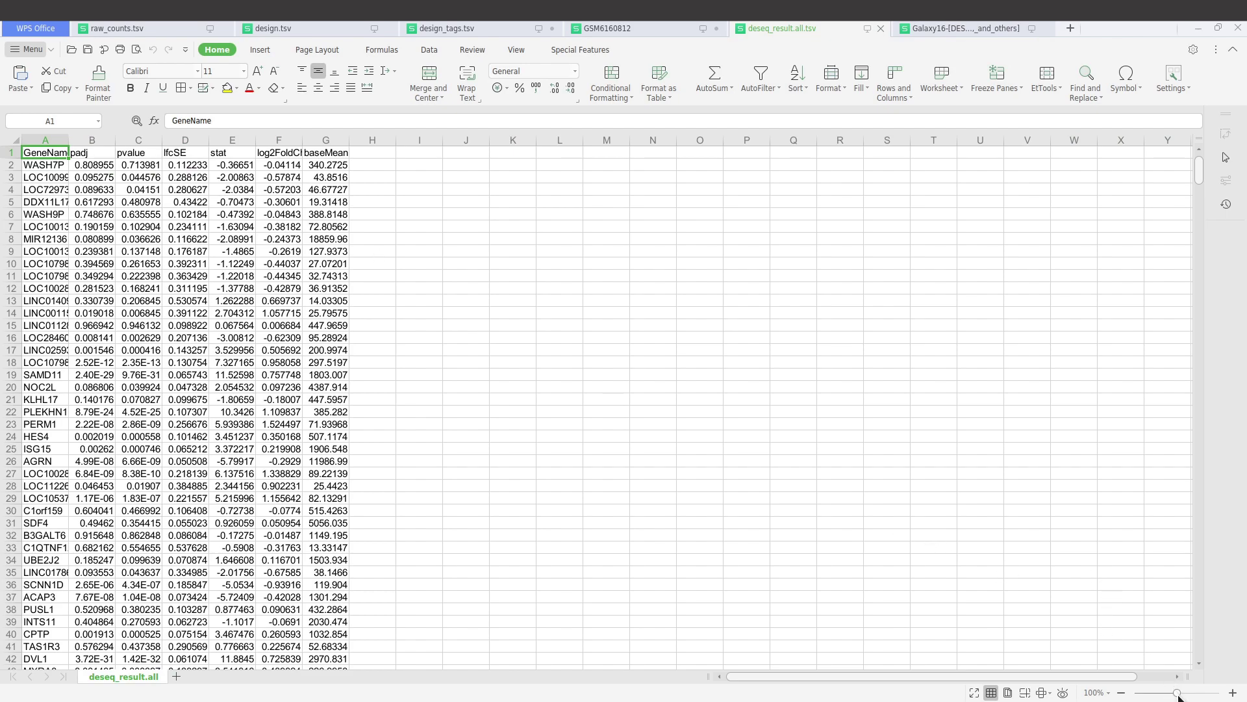
drag(1178, 694, 1187, 693)
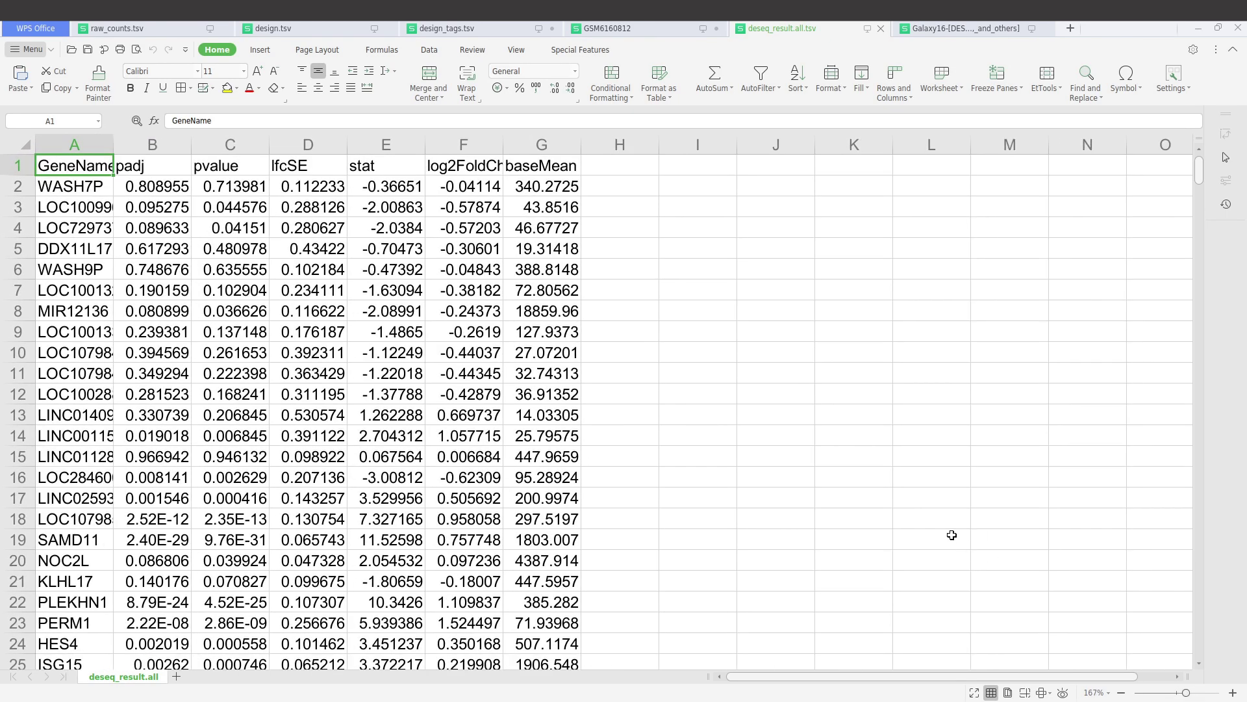
mouse_move(1125, 678)
mouse_down()
mouse_move(1138, 677)
mouse_move(1125, 679)
mouse_up()
click(947, 32)
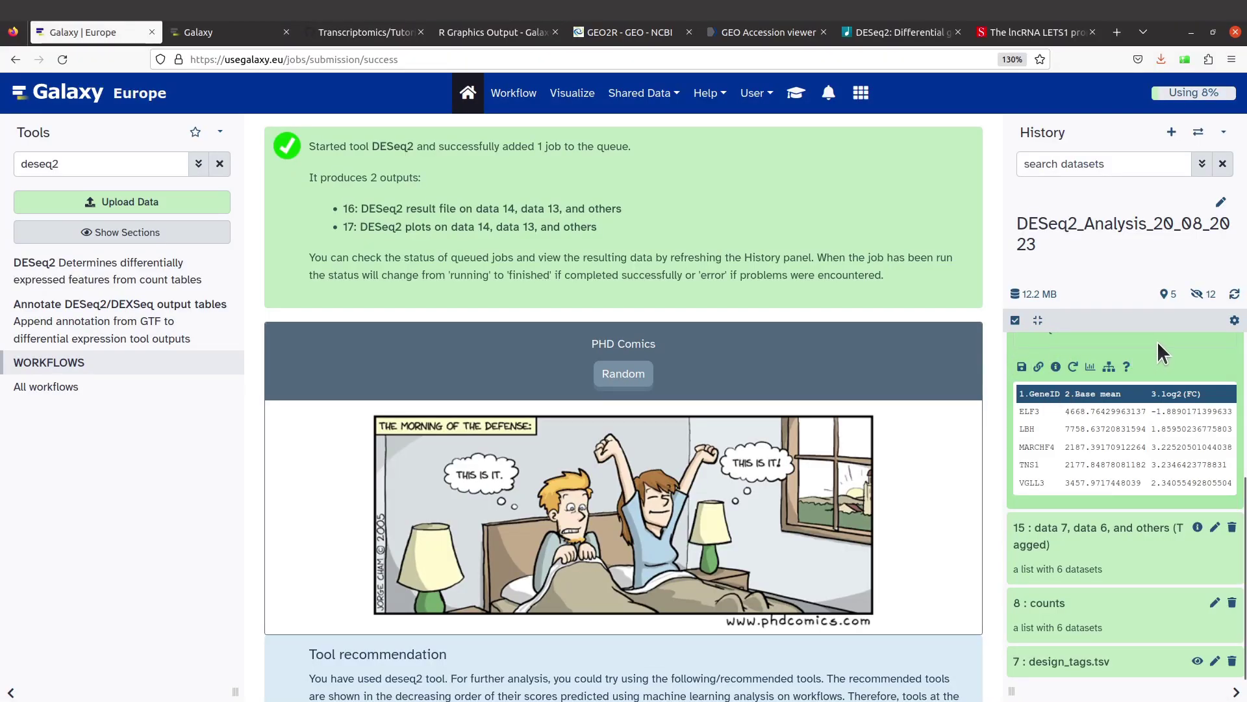
Back in Galaxy, expand the DESeq2 plots dataset, download its PDF and open it in the browser
scroll(1126, 345, up, 1)
scroll(1154, 516, up, 3)
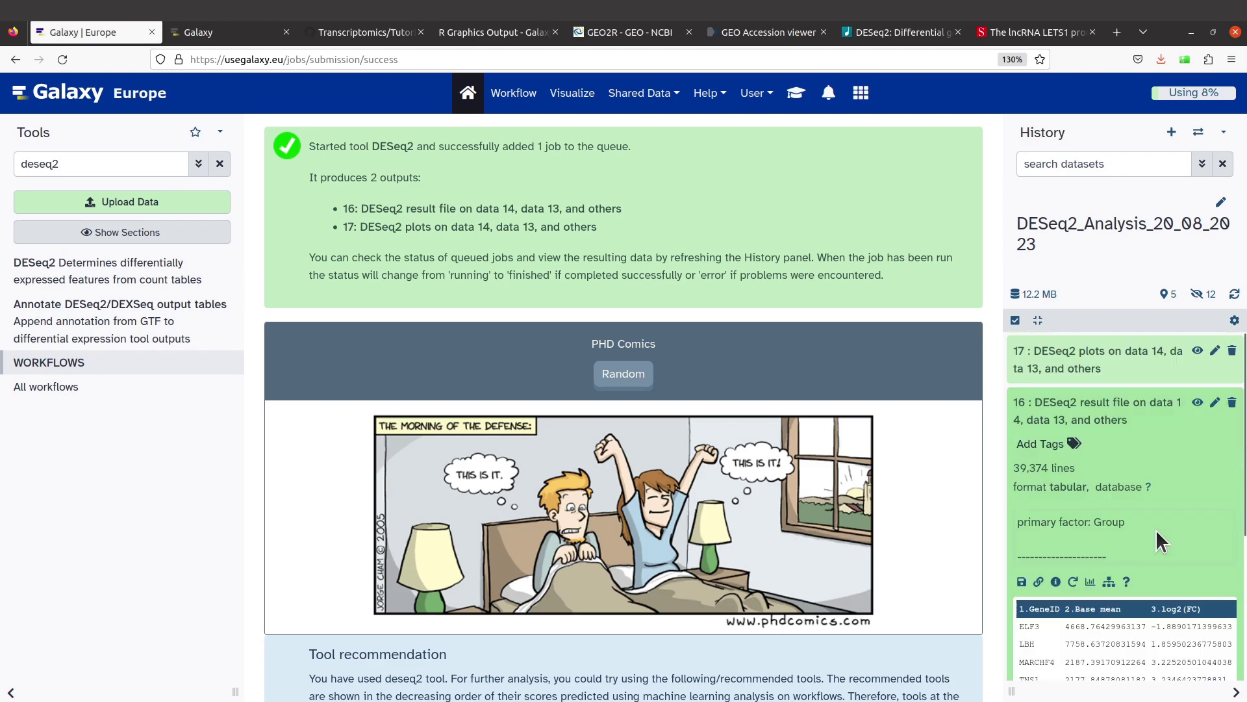
click(1130, 399)
click(1107, 355)
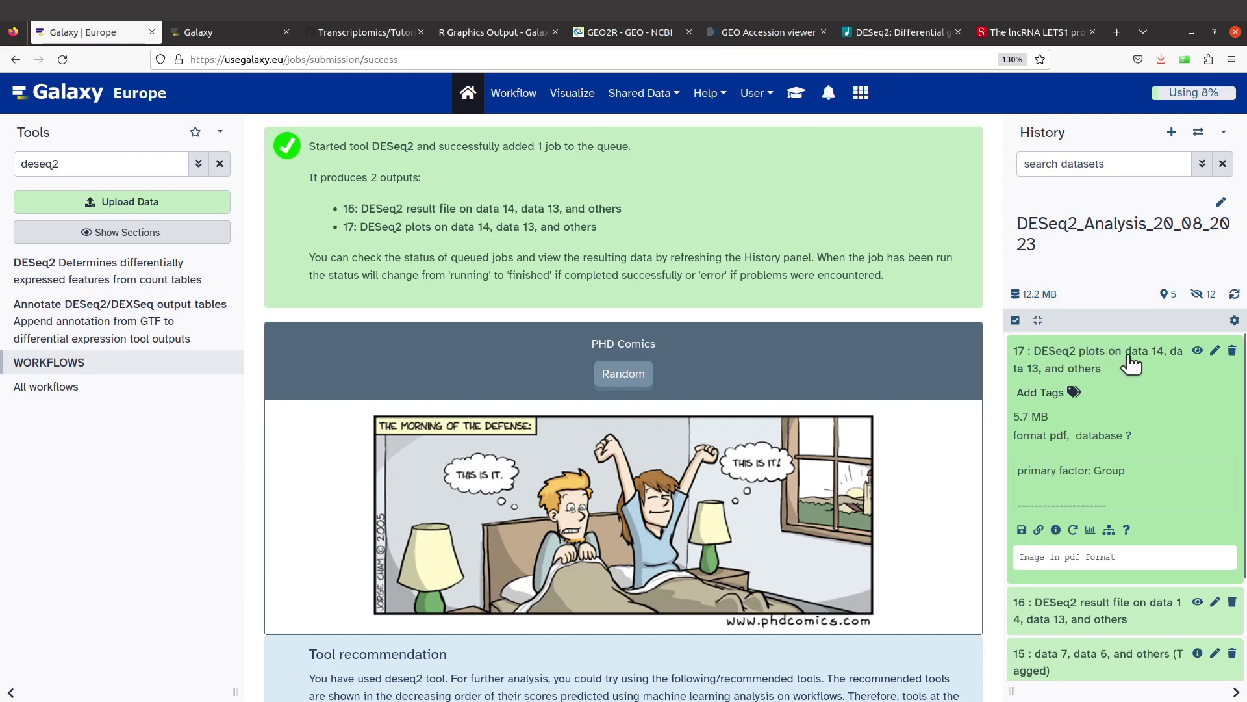
click(1022, 531)
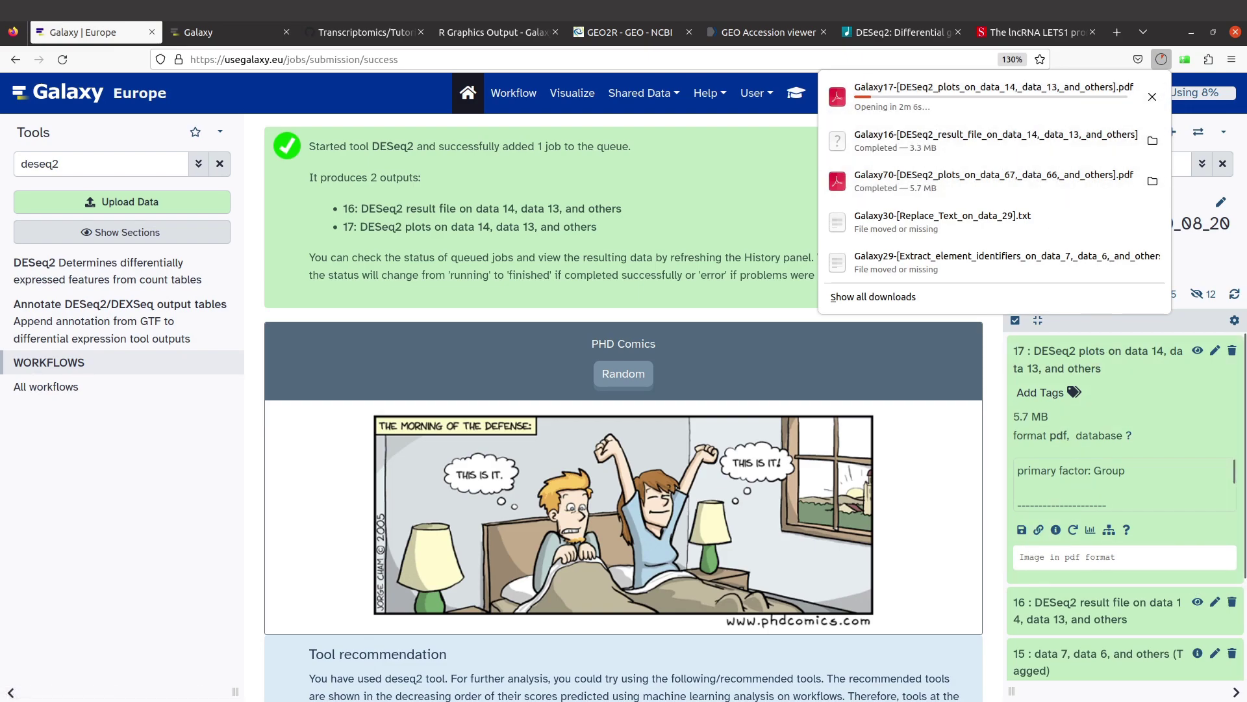
key(alt+Tab)
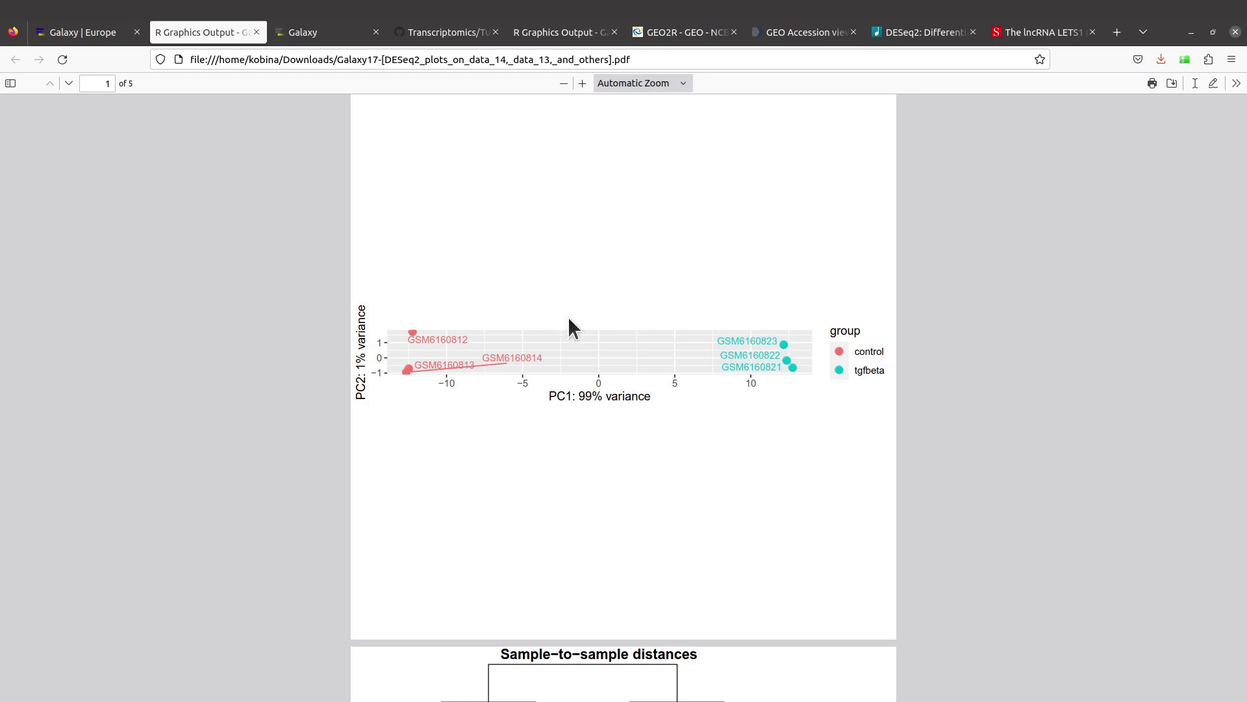
Examine the PCA plot and the sample-to-sample distances heatmap in the DESeq2 plots PDF
scroll(669, 251, down, 2)
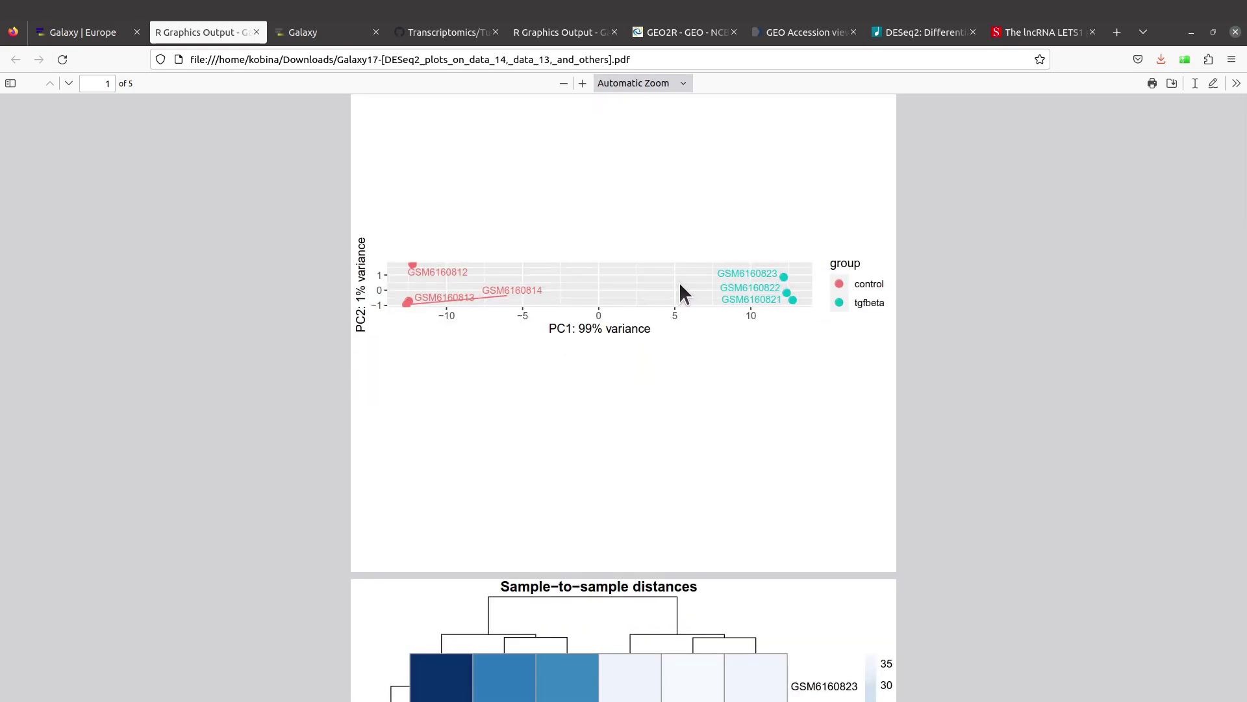
scroll(681, 256, up, 2)
scroll(676, 239, up, 1)
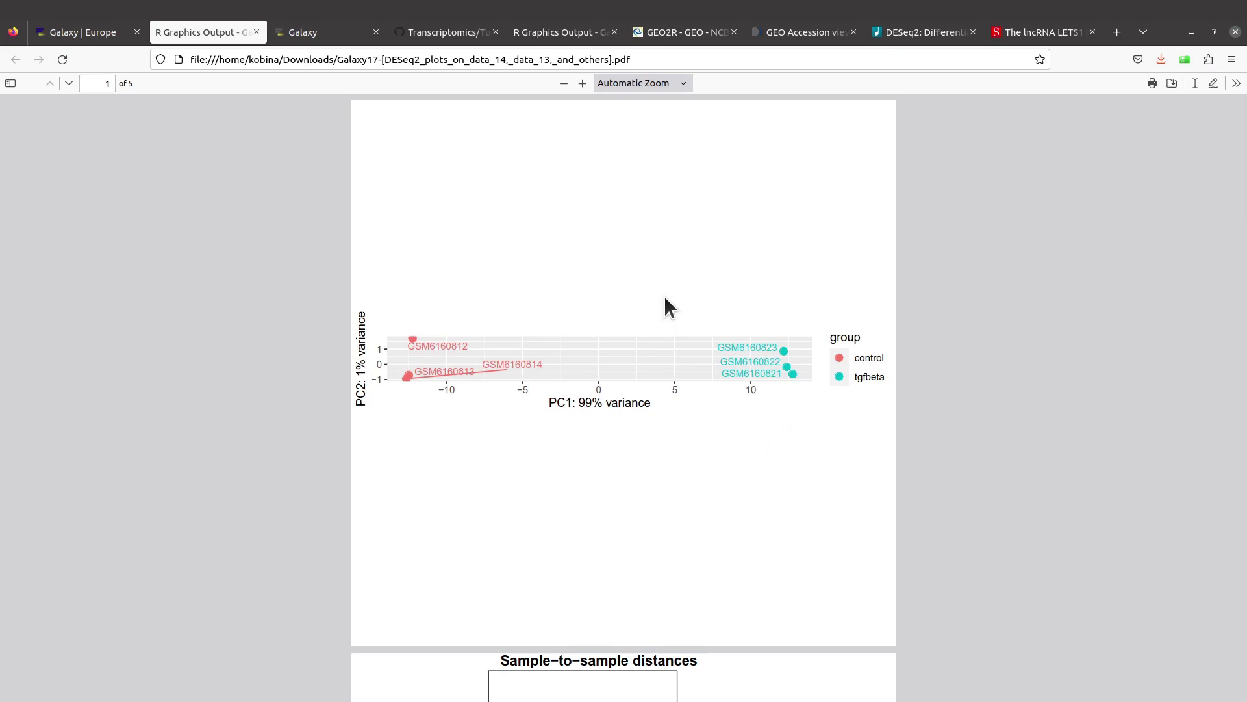
scroll(531, 330, down, 1)
scroll(531, 330, up, 1)
scroll(642, 481, down, 2)
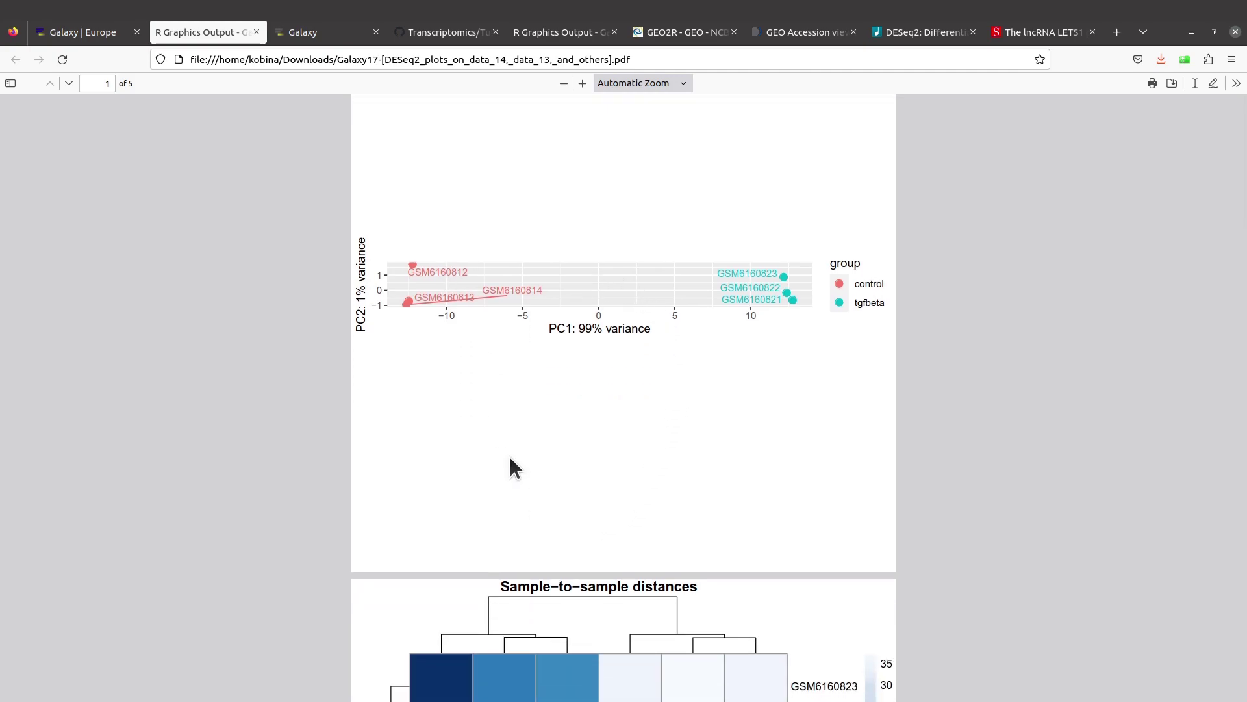
scroll(512, 459, down, 4)
scroll(571, 417, down, 4)
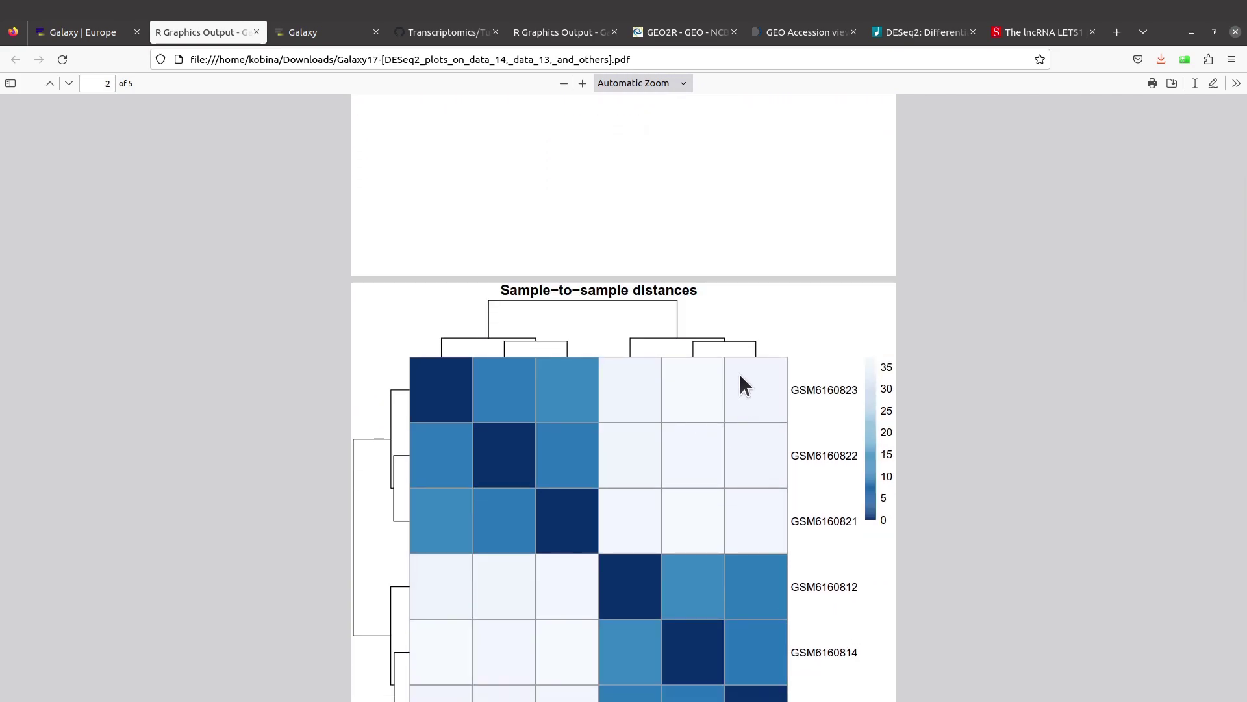
scroll(717, 468, down, 4)
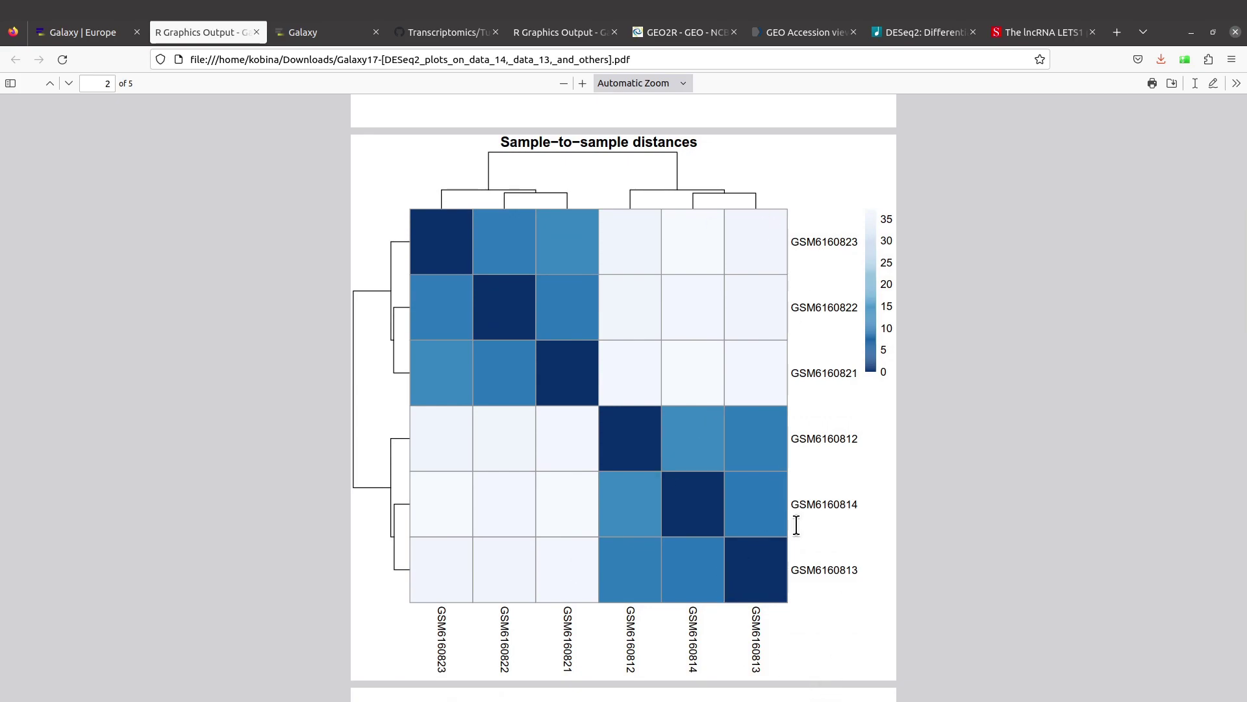
scroll(791, 542, down, 4)
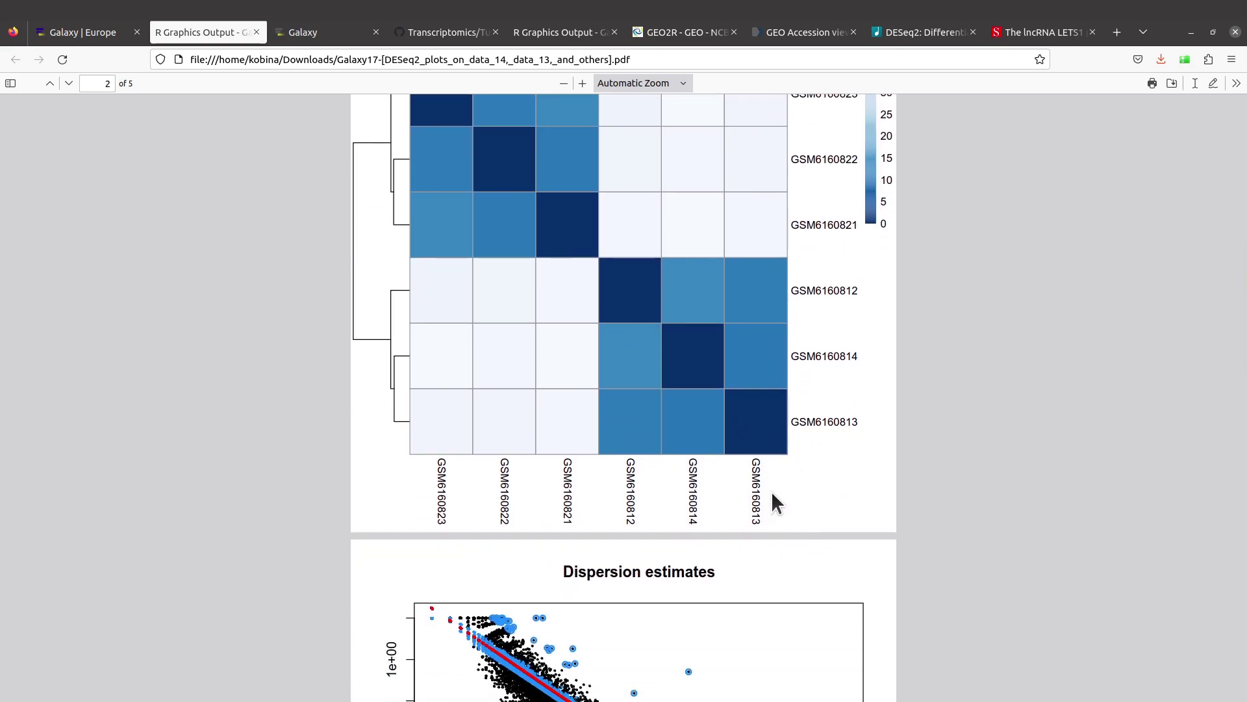
Look through the dispersion estimates, the p-value histogram and the MA-plot for tgfbeta vs control
scroll(772, 494, down, 6)
scroll(661, 327, down, 12)
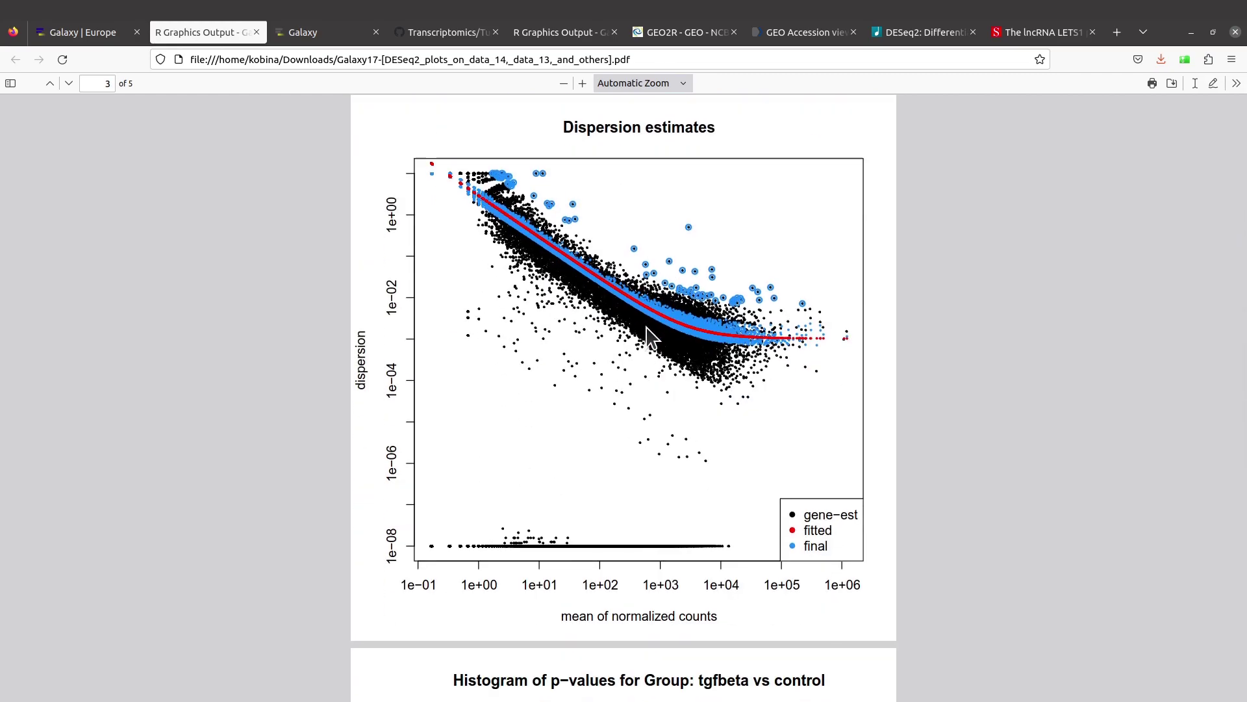
scroll(673, 334, down, 6)
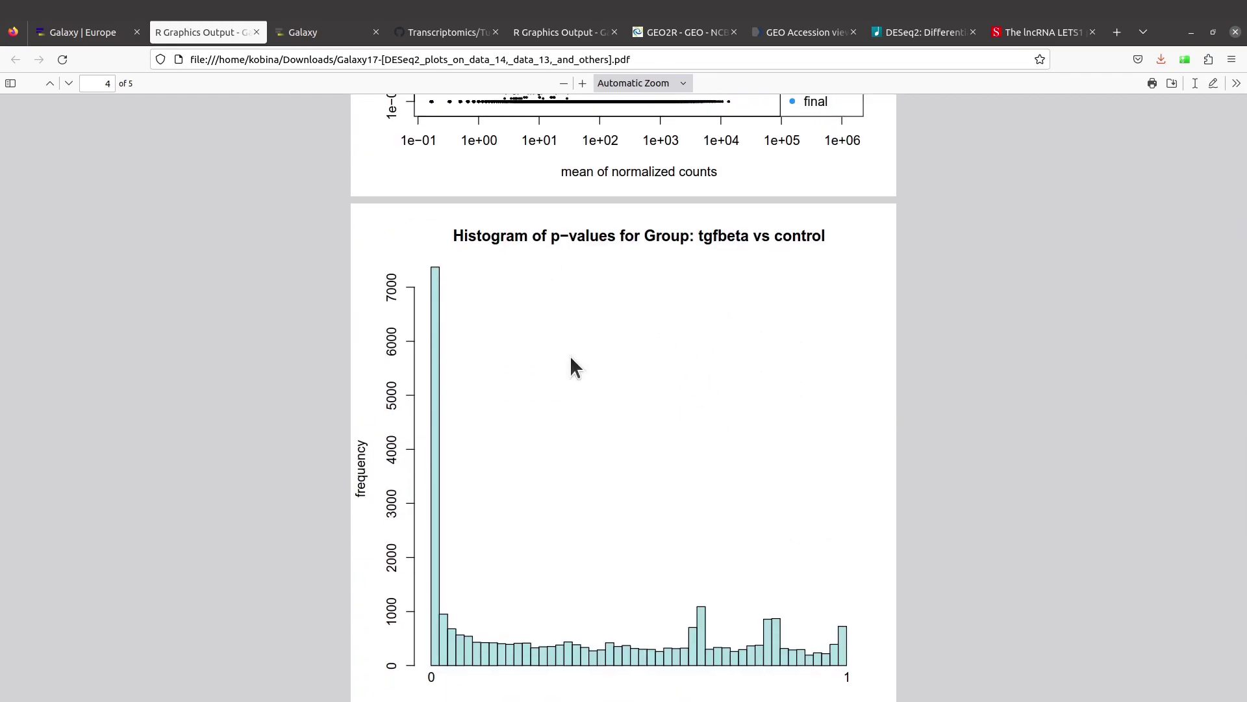
scroll(652, 314, down, 4)
scroll(664, 318, up, 4)
scroll(682, 313, down, 8)
scroll(684, 314, down, 6)
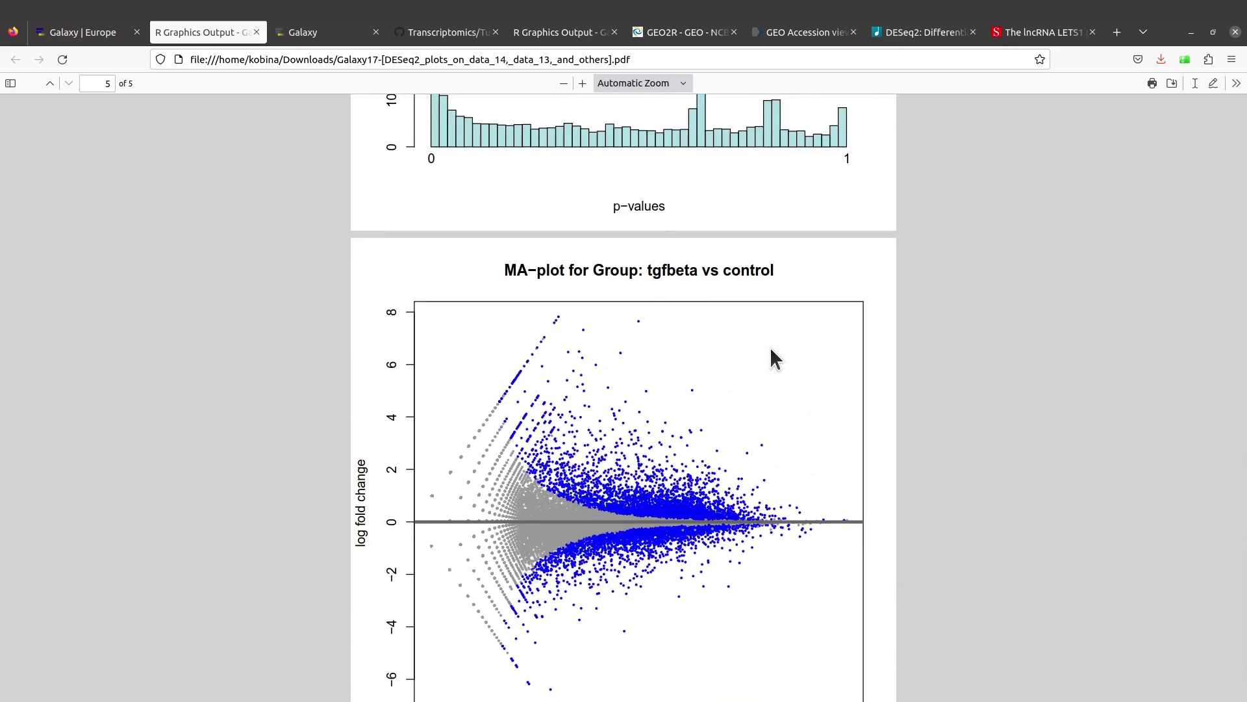
scroll(603, 311, down, 2)
Go back over the sample distances heatmap and the dispersion plot, ending at the histogram of p-values
scroll(663, 340, up, 12)
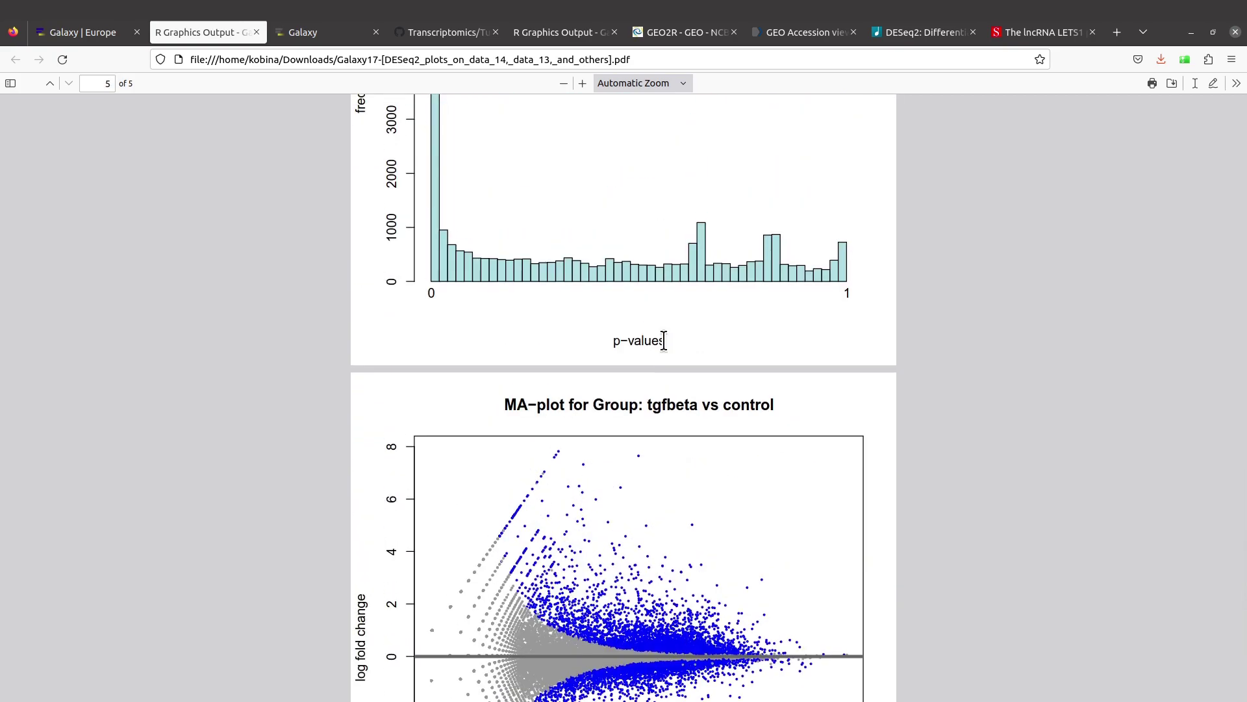
scroll(660, 334, up, 12)
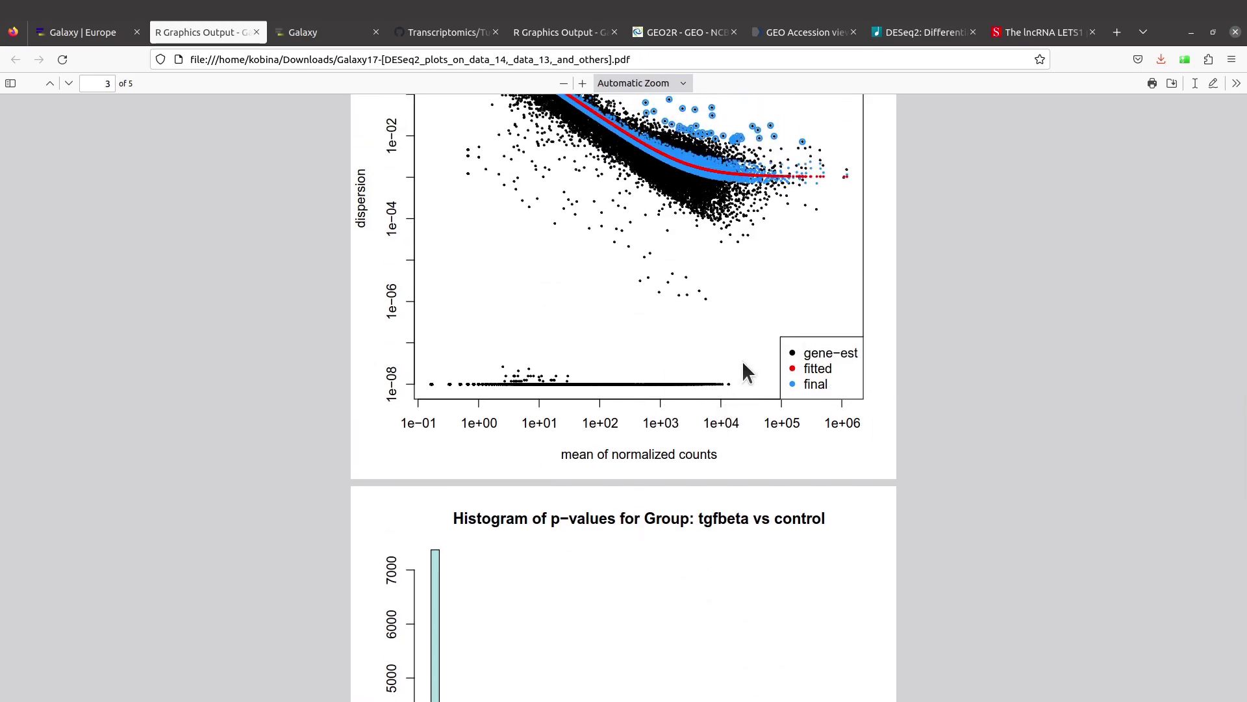
scroll(742, 343, up, 13)
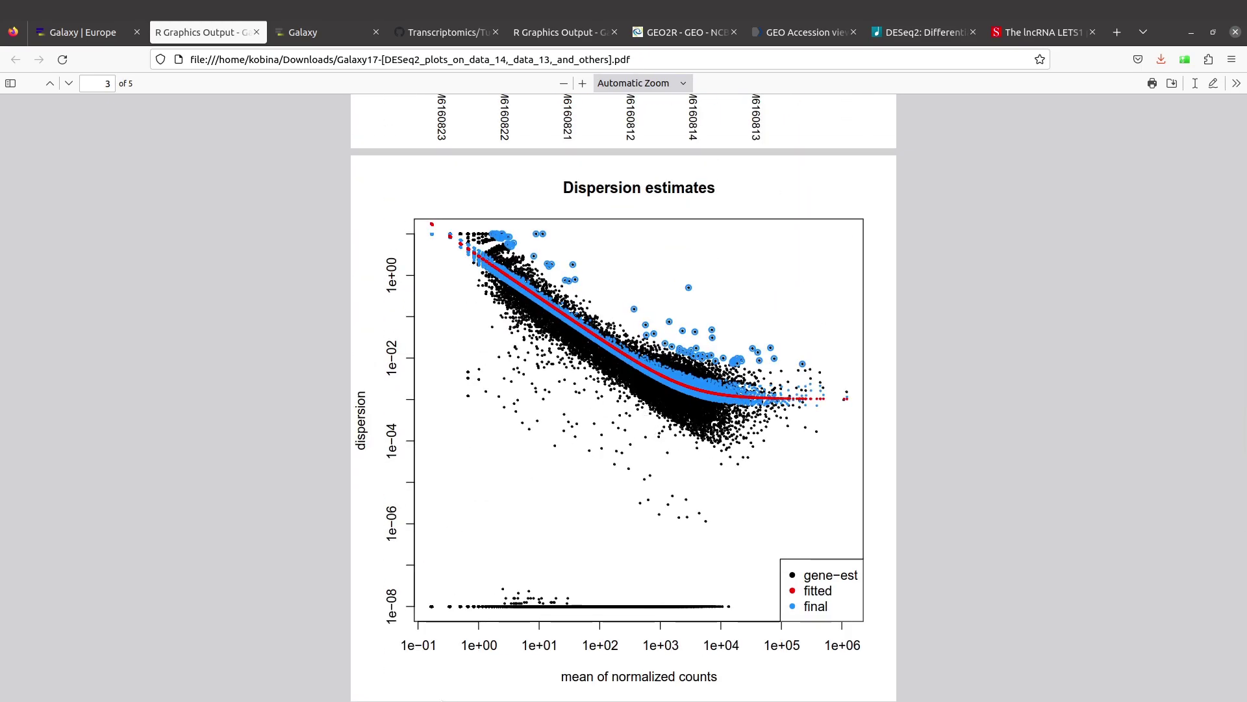
scroll(575, 435, up, 2)
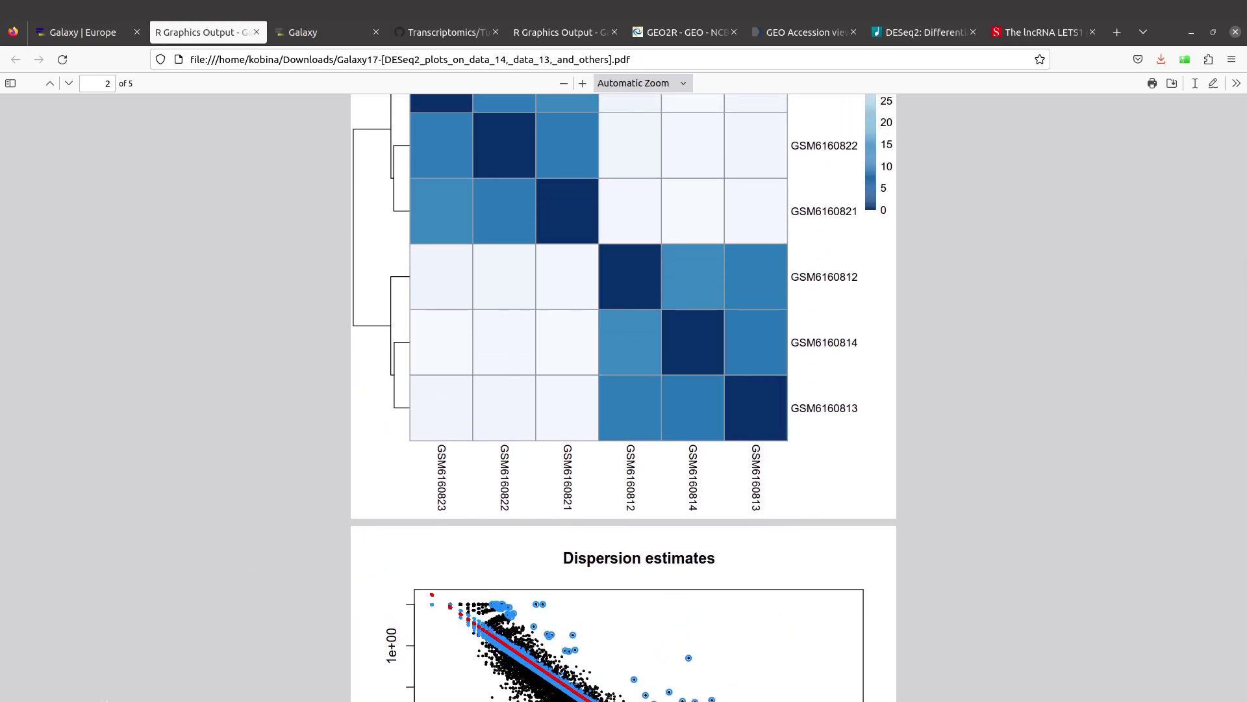
scroll(549, 529, up, 4)
scroll(564, 552, down, 6)
scroll(549, 517, up, 2)
scroll(572, 523, down, 10)
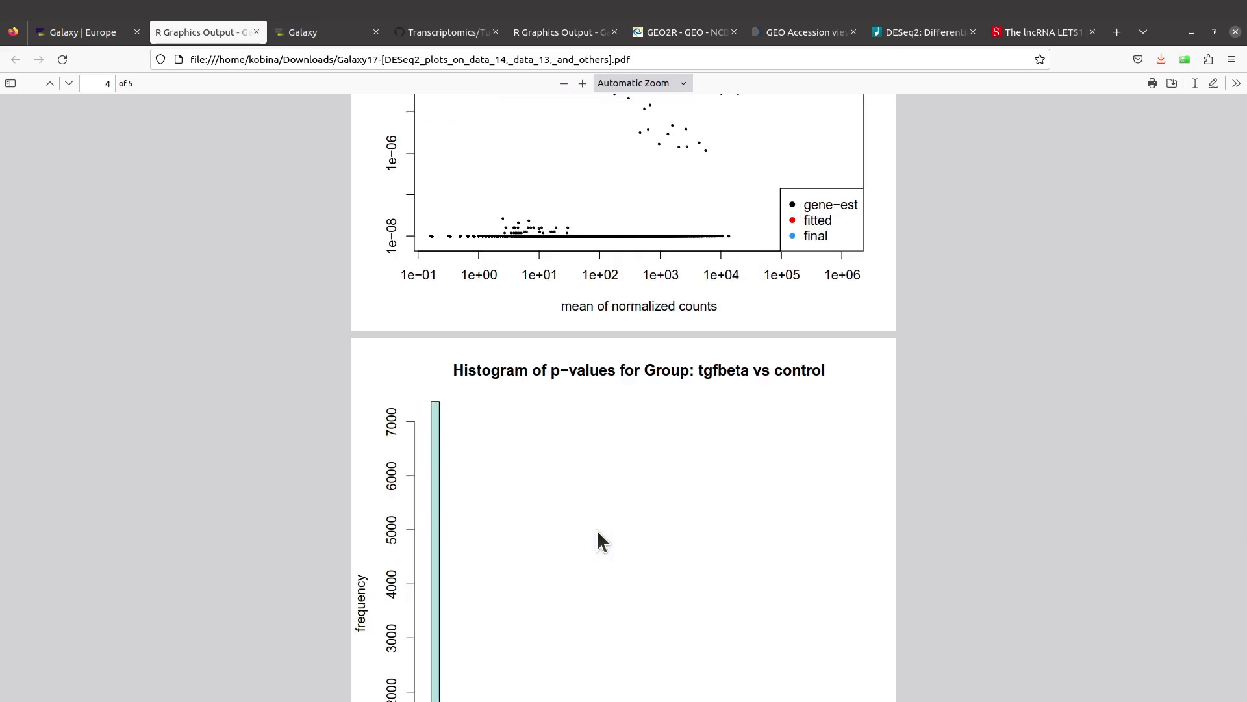